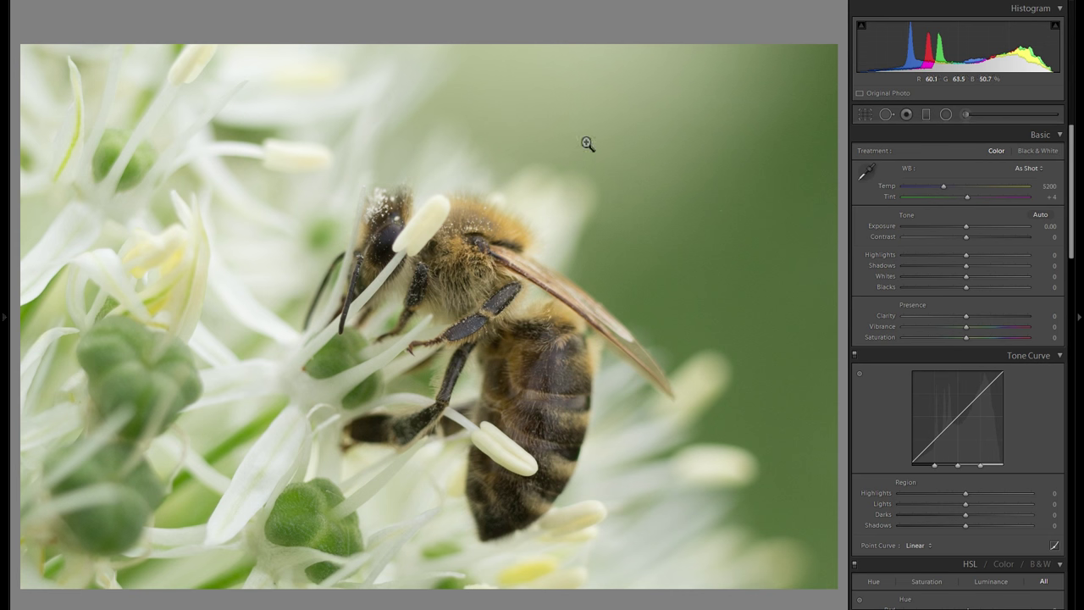
Set Shadows to +100, Contrast to +62 and Highlights to −100 on the bee photo
left_click(392, 244)
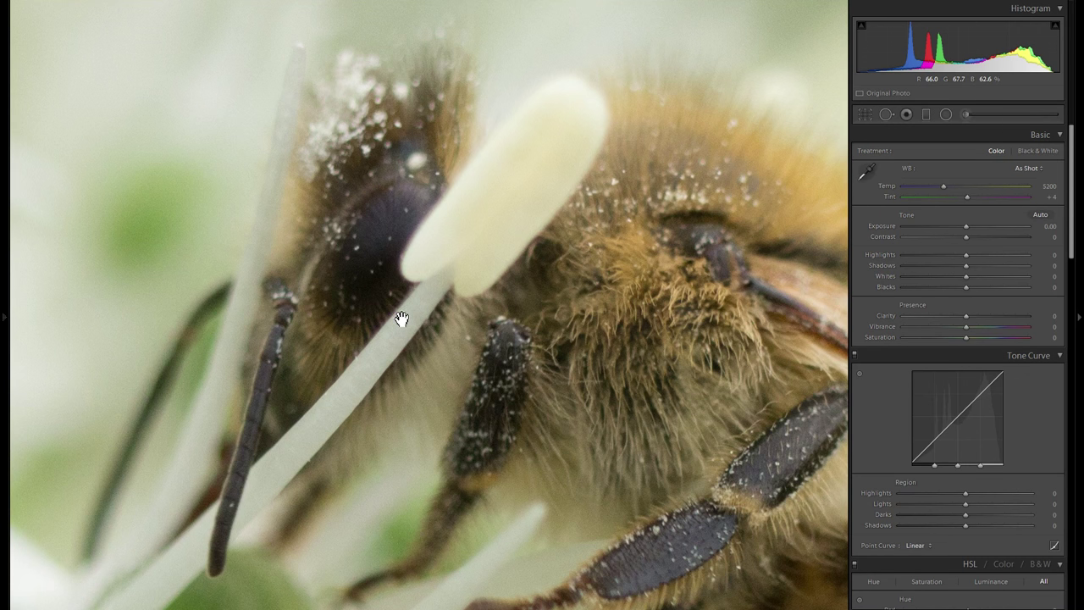
left_click(361, 274)
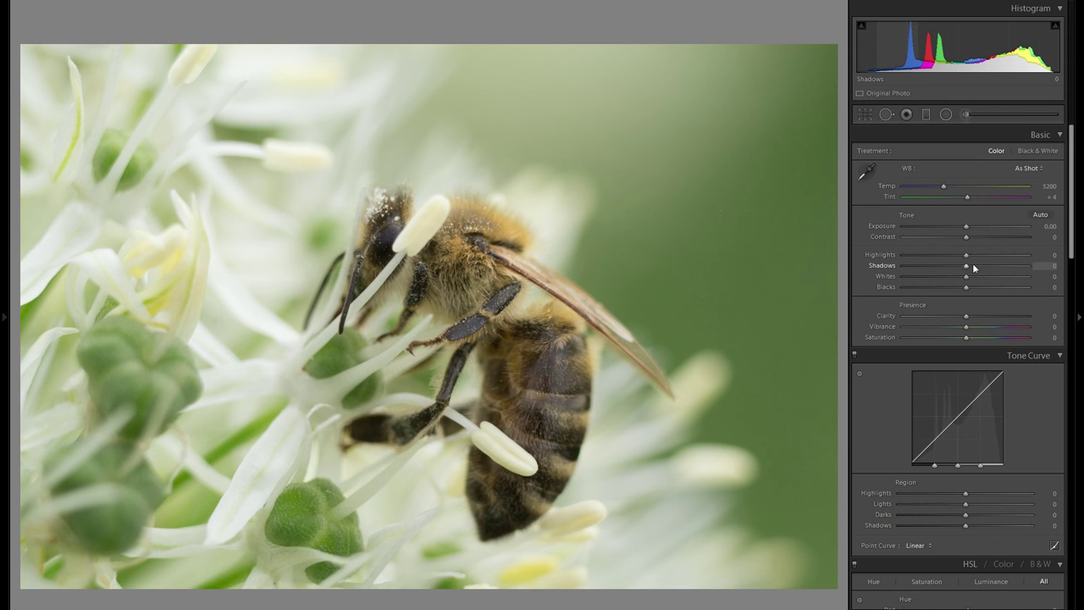
left_click_drag(968, 268, 1029, 266)
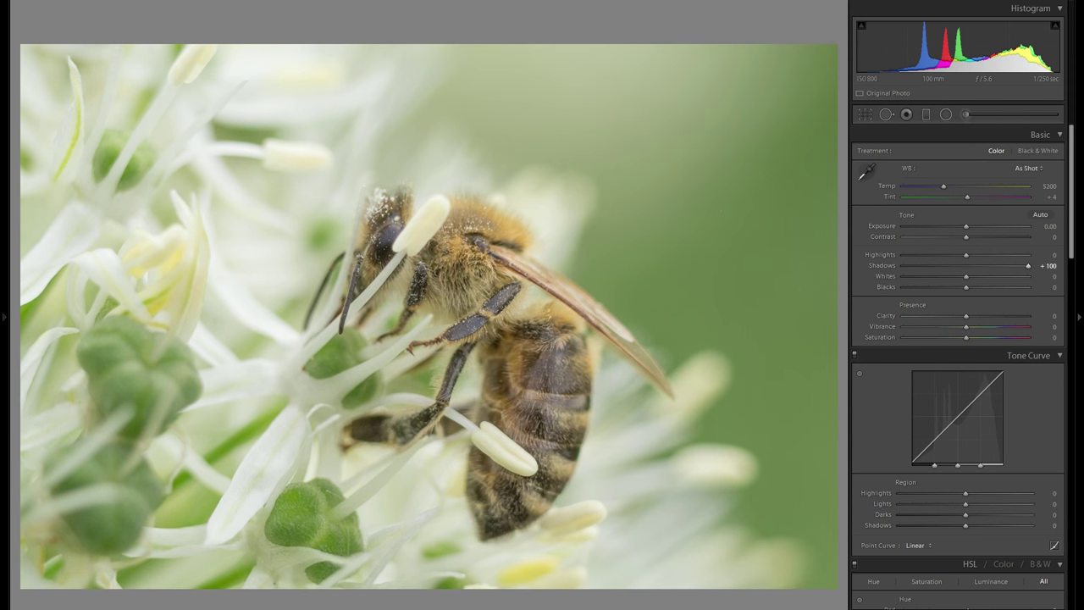
left_click(996, 236)
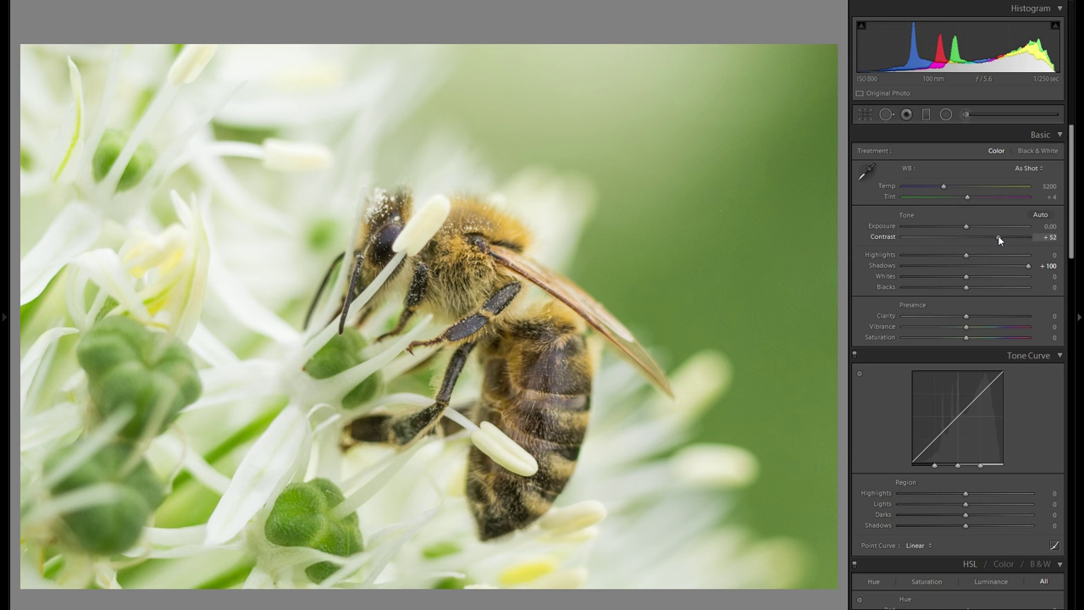
left_click(967, 268)
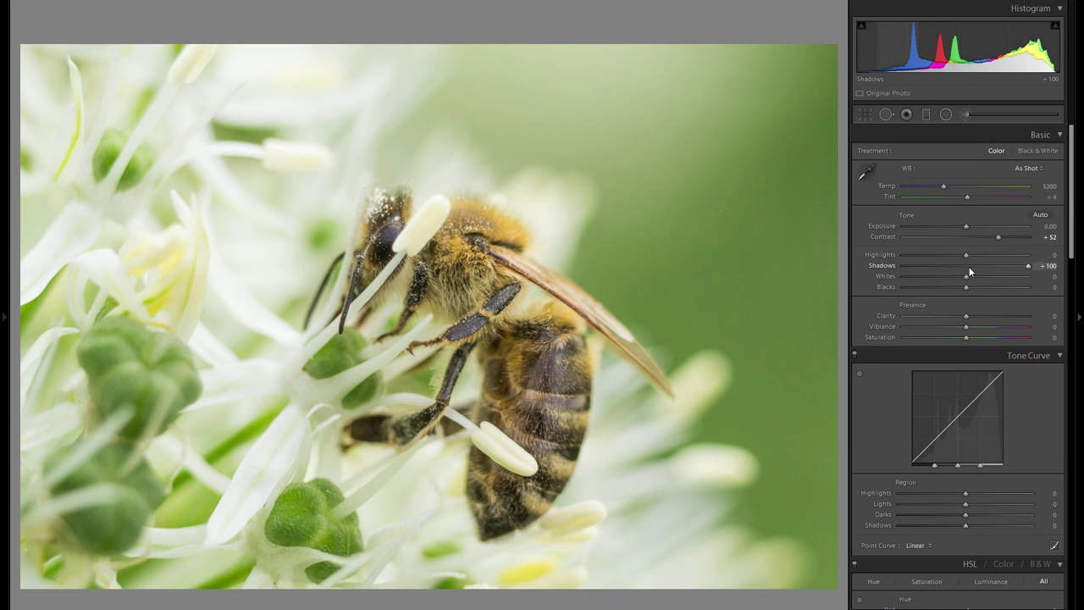
left_click_drag(967, 271, 1047, 266)
left_click_drag(1004, 238, 762, 271)
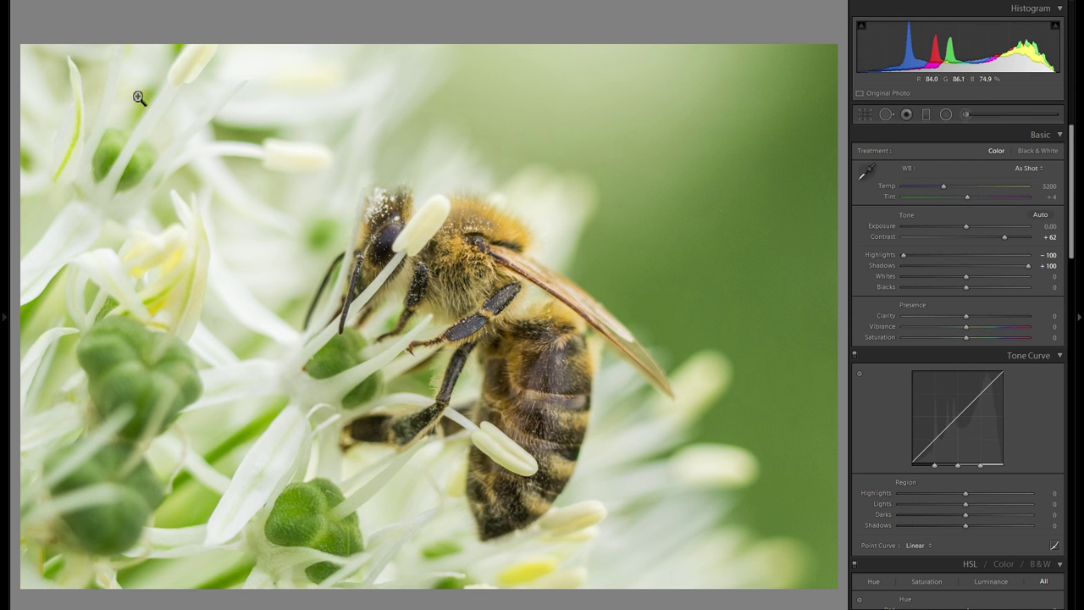
left_click(968, 256)
key("ctrl+z")
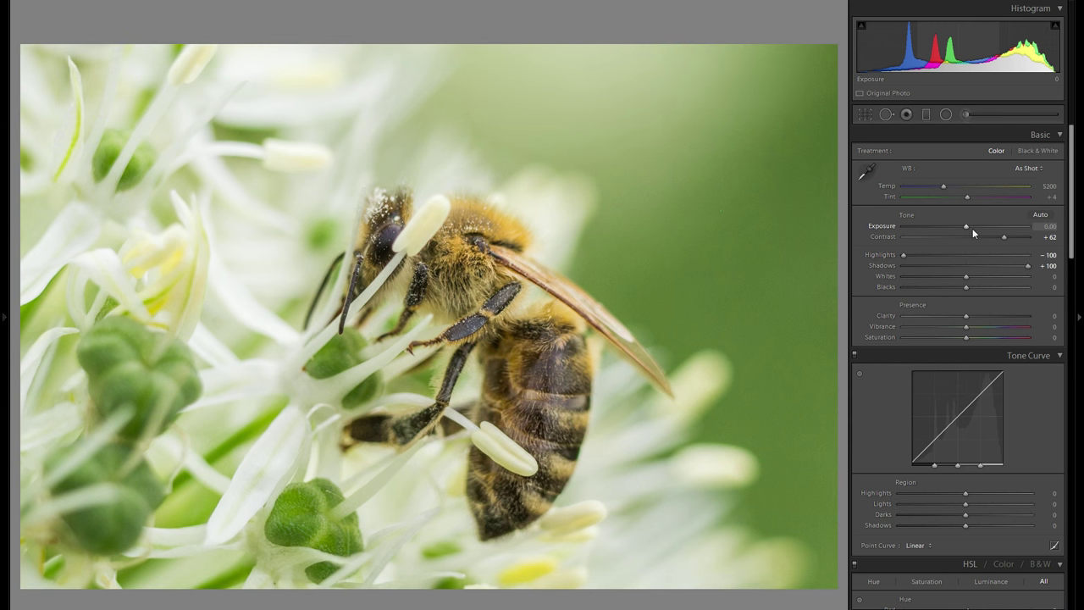
Lower Exposure to −0.48 and raise Blacks to +60
left_click_drag(968, 226, 964, 226)
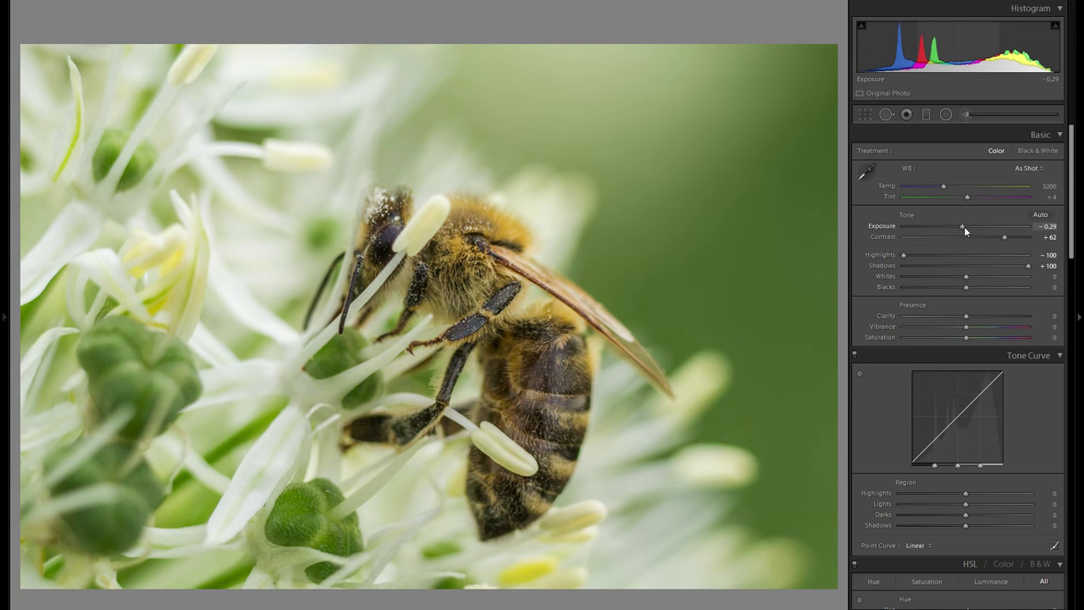
left_click_drag(964, 226, 962, 226)
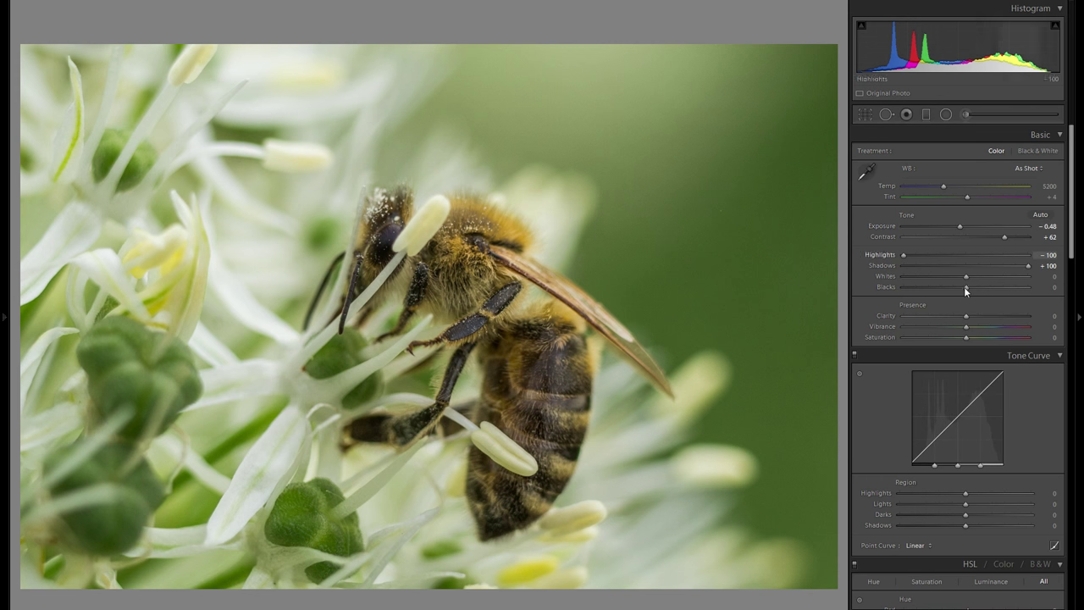
left_click_drag(966, 288, 932, 288)
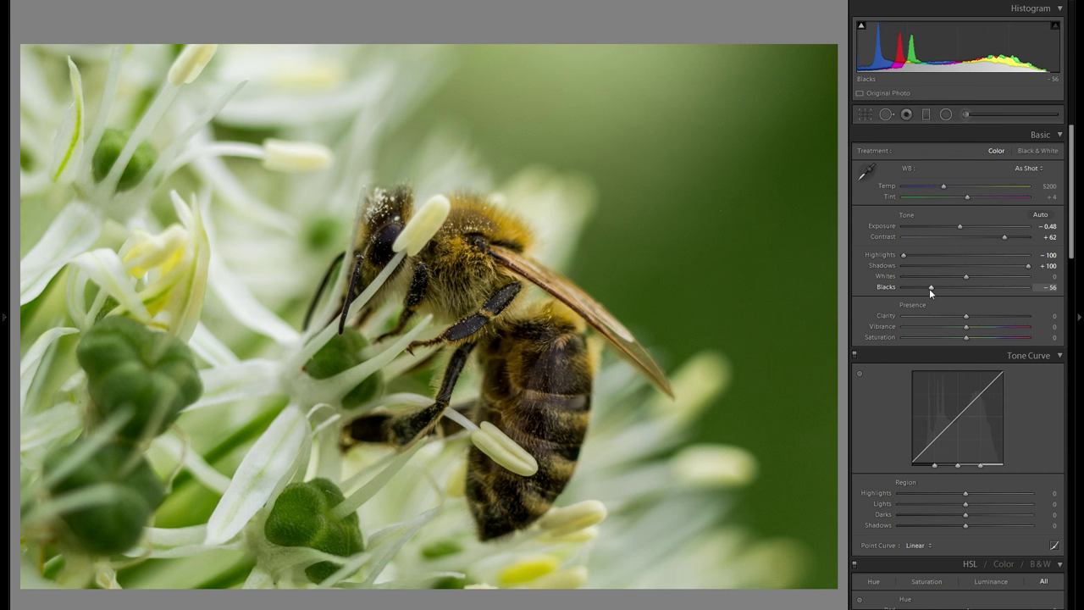
left_click_drag(943, 291, 1004, 288)
Raise Contrast to +78 and compare the edited photo side by side with the original
left_click_drag(1005, 237, 1015, 239)
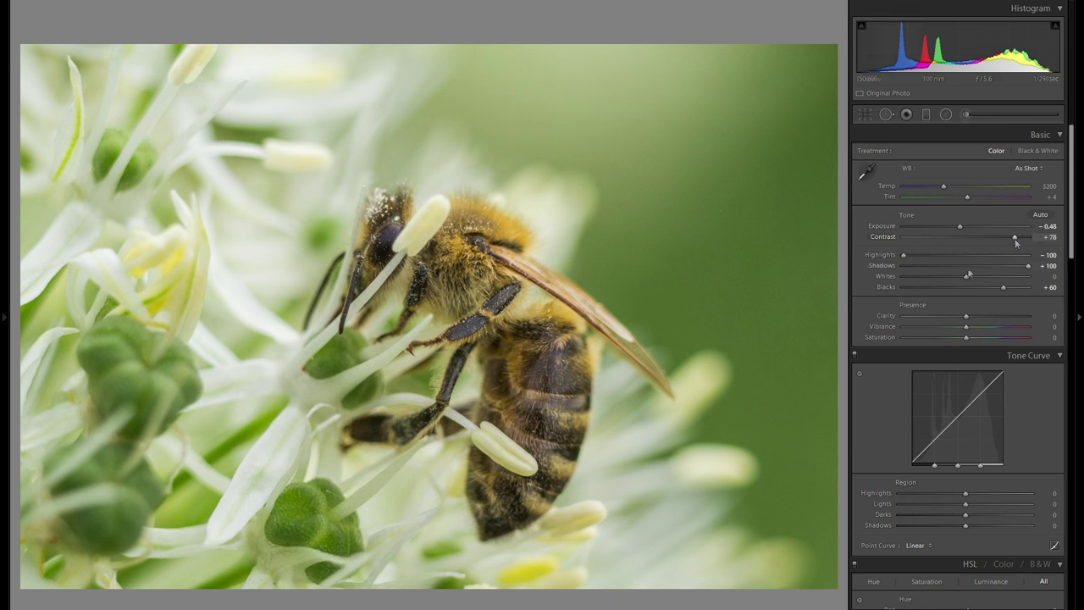
double_click(966, 288)
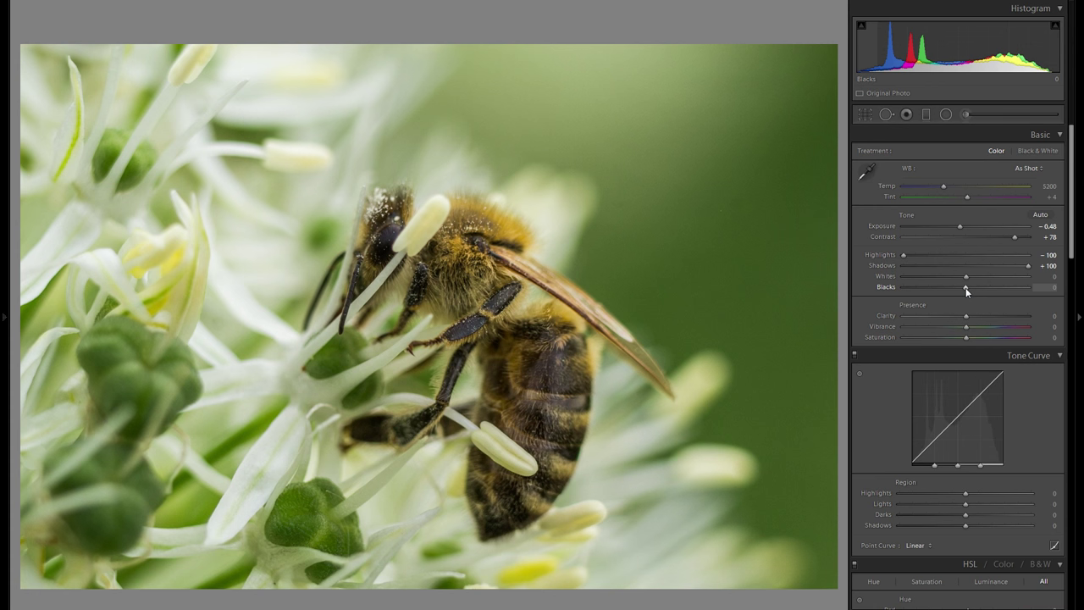
key("ctrl+z")
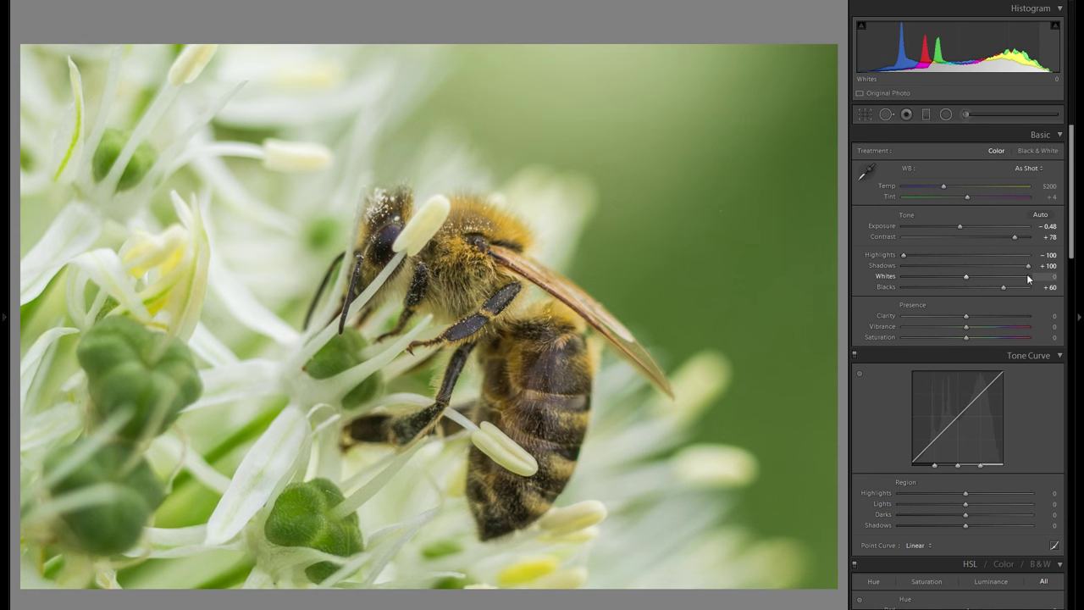
key("y")
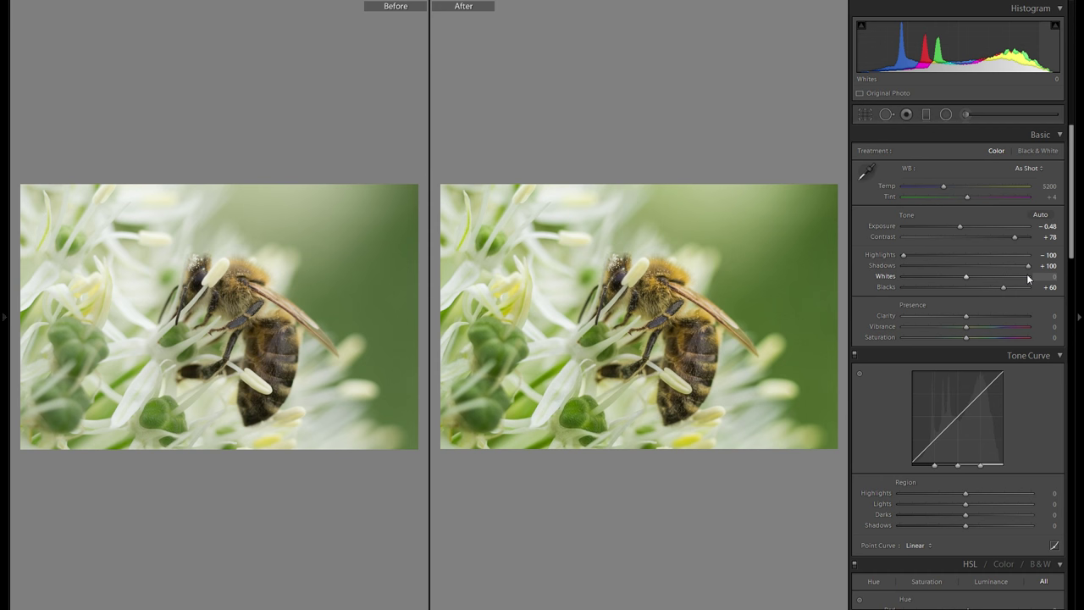
key("y")
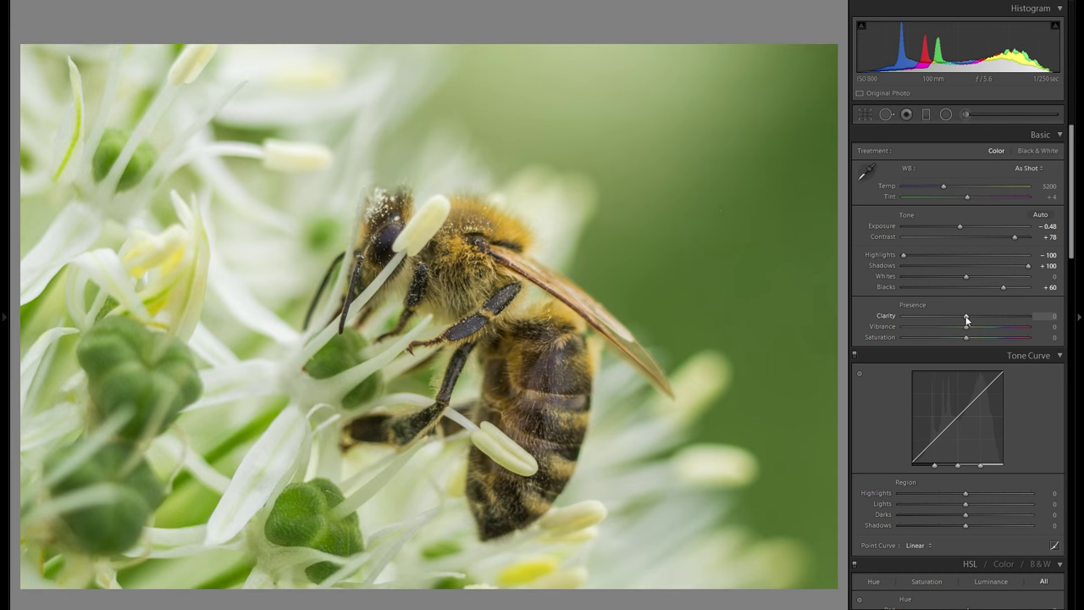
Try Clarity values of −50 and +52 on the whole photo and reset the setting
left_click_drag(968, 318, 935, 318)
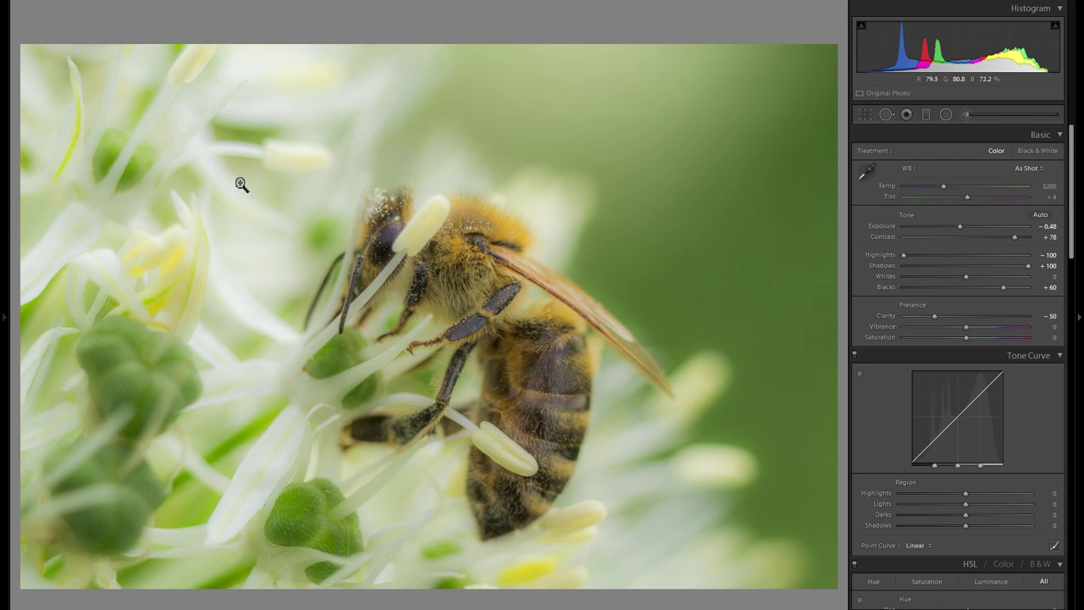
left_click(1002, 316)
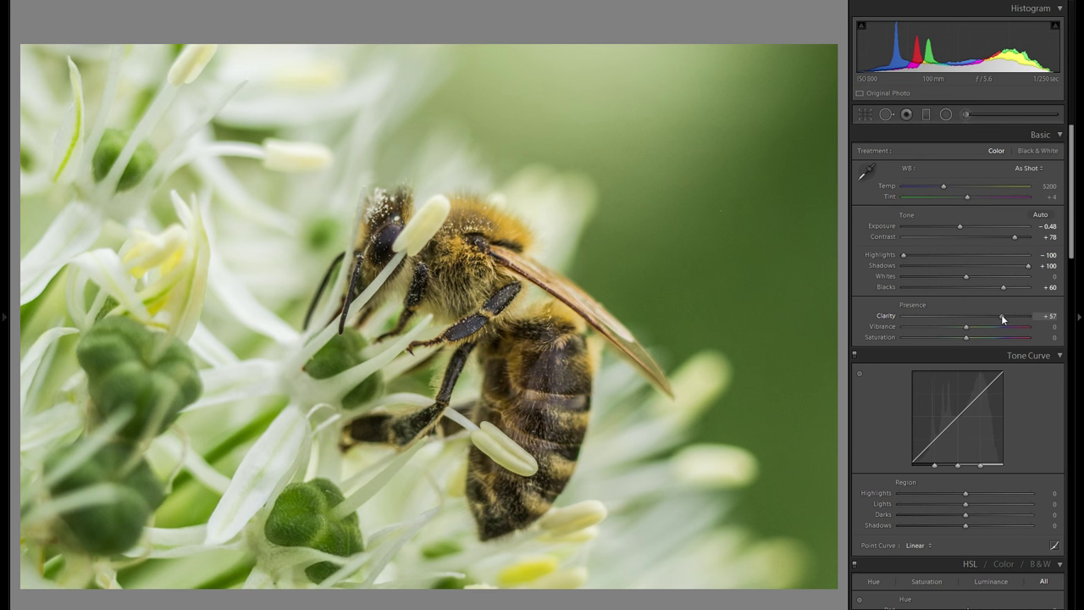
mouse_move(1001, 314)
left_mouse_down()
mouse_move(977, 312)
mouse_move(998, 316)
left_mouse_up()
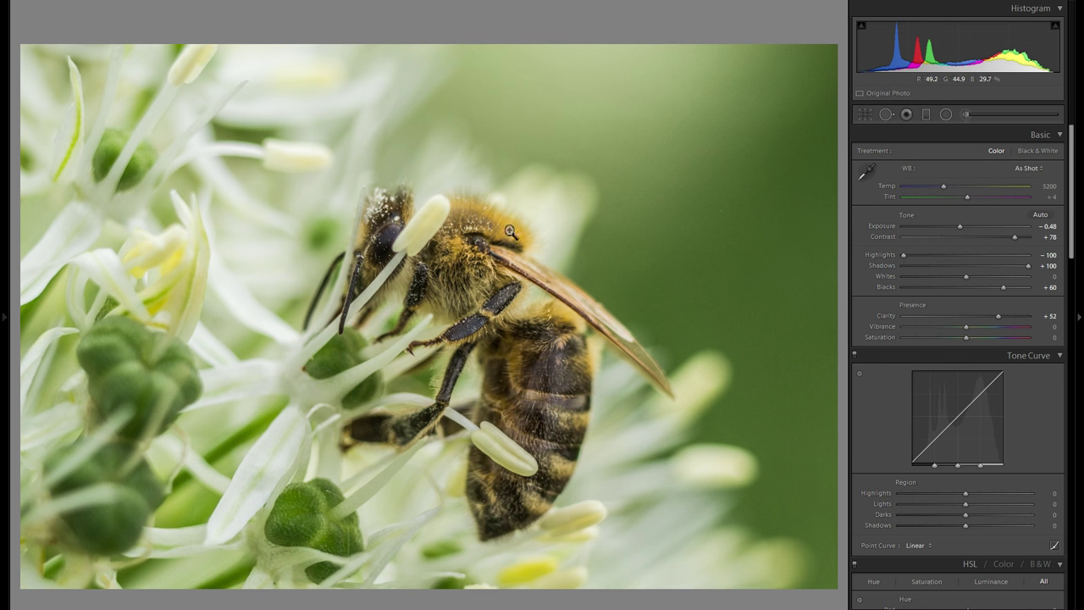
double_click(888, 315)
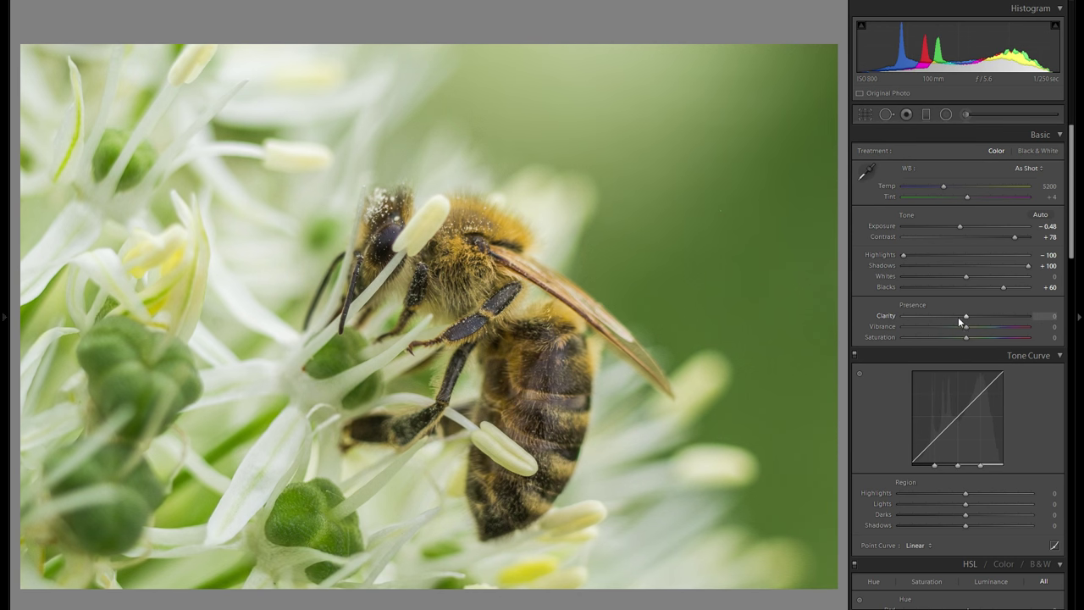
left_click_drag(959, 319, 951, 318)
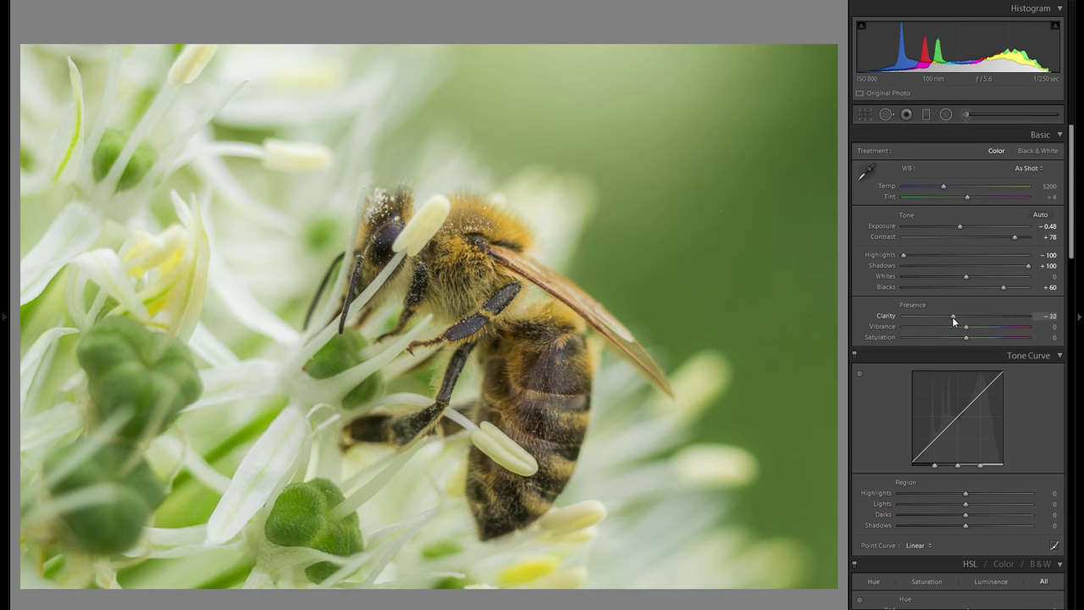
Apply a size 33 Adjustment Brush with Clarity −31 to the out-of-focus flowers behind the bee
left_click(965, 113)
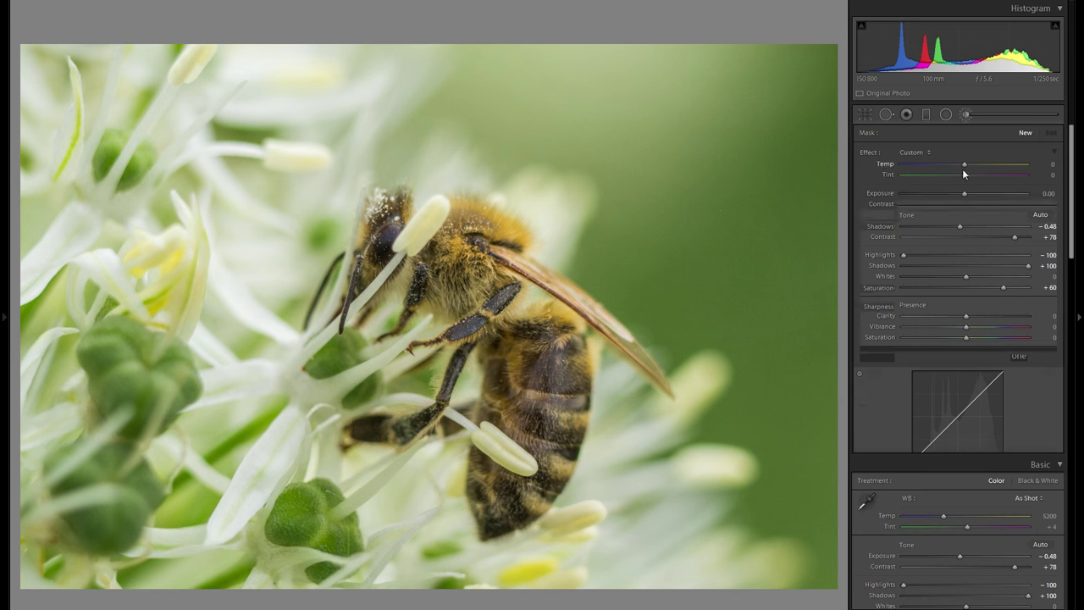
left_click(942, 268)
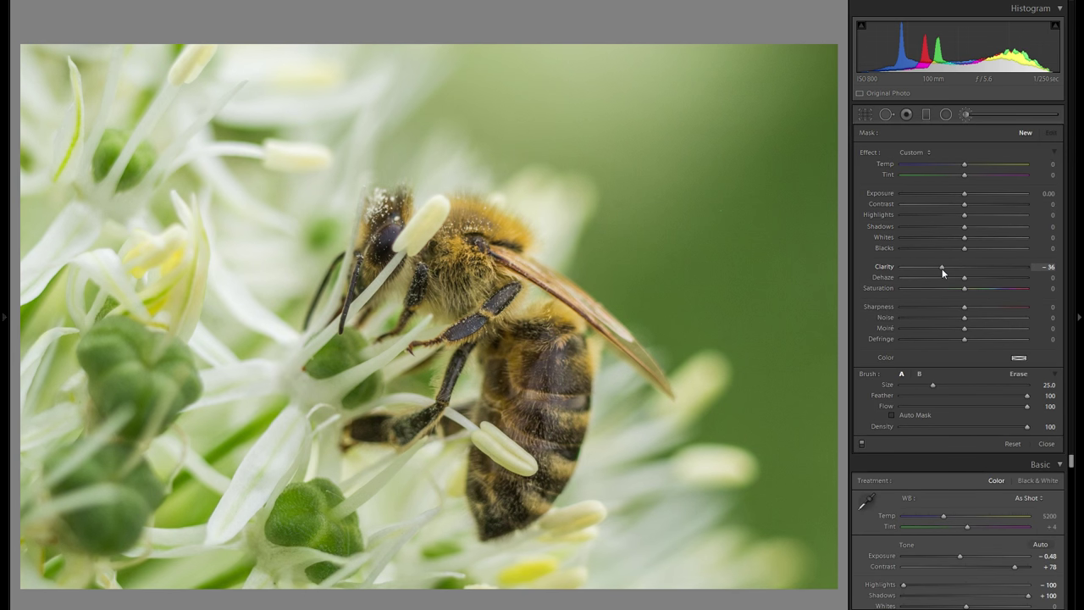
scroll(326, 86, "up", 3)
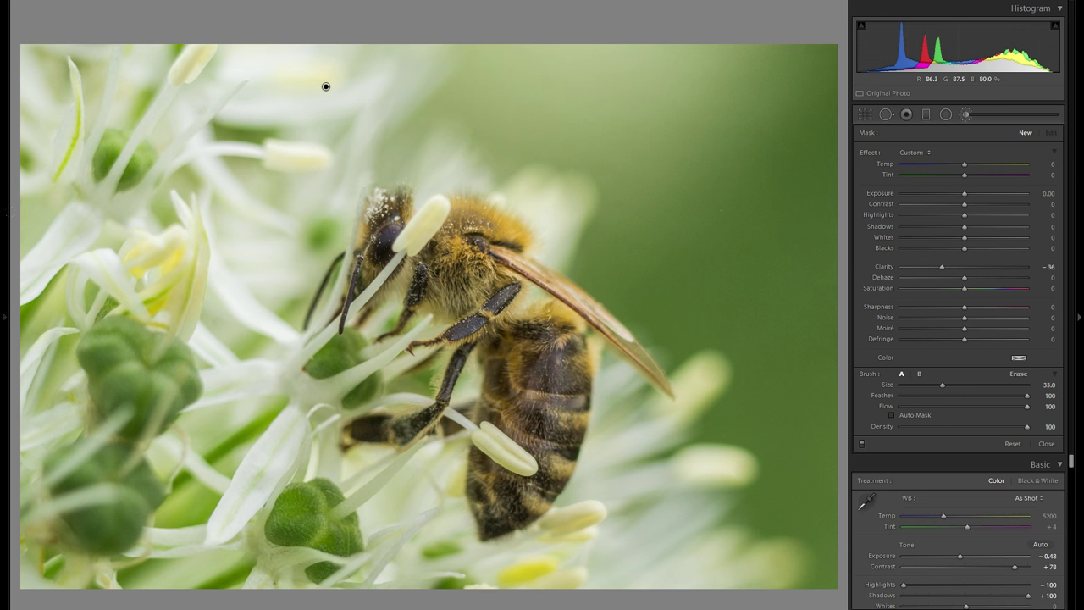
left_click(326, 86)
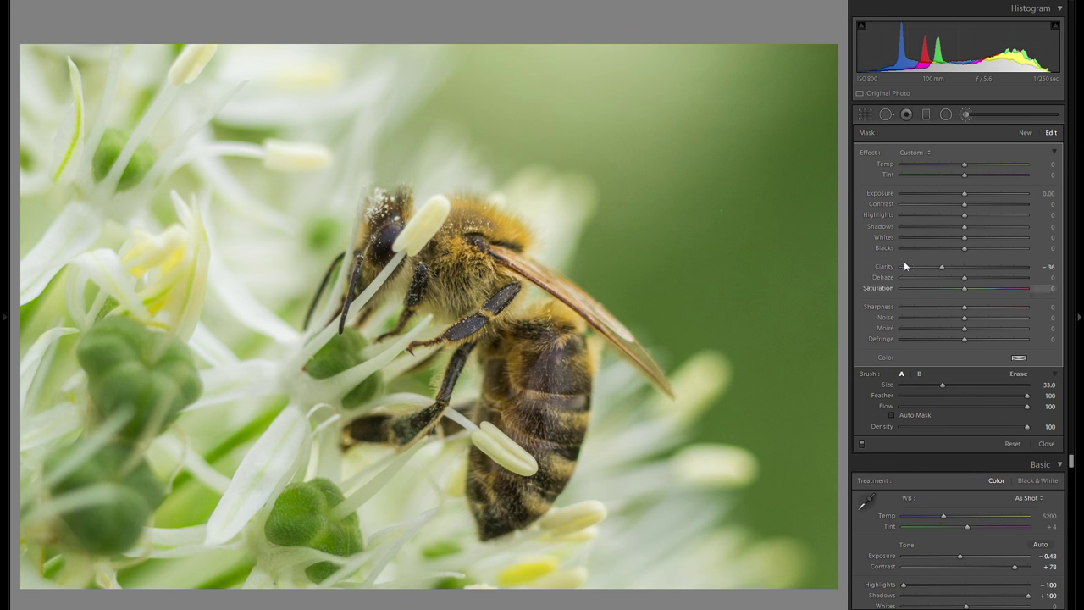
double_click(885, 266)
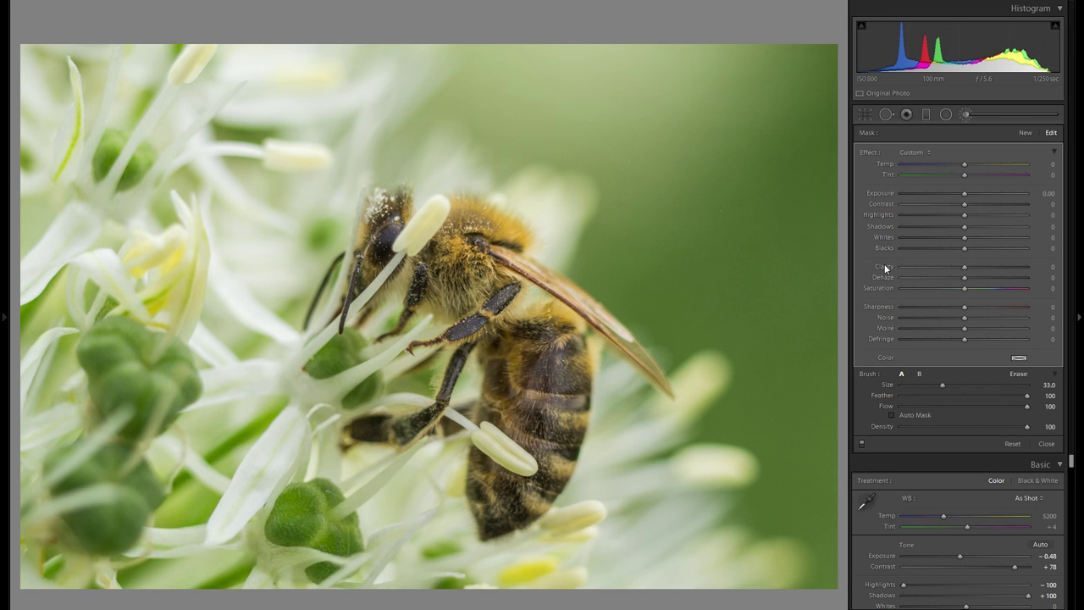
key("ctrl+z")
left_click_drag(940, 268, 944, 268)
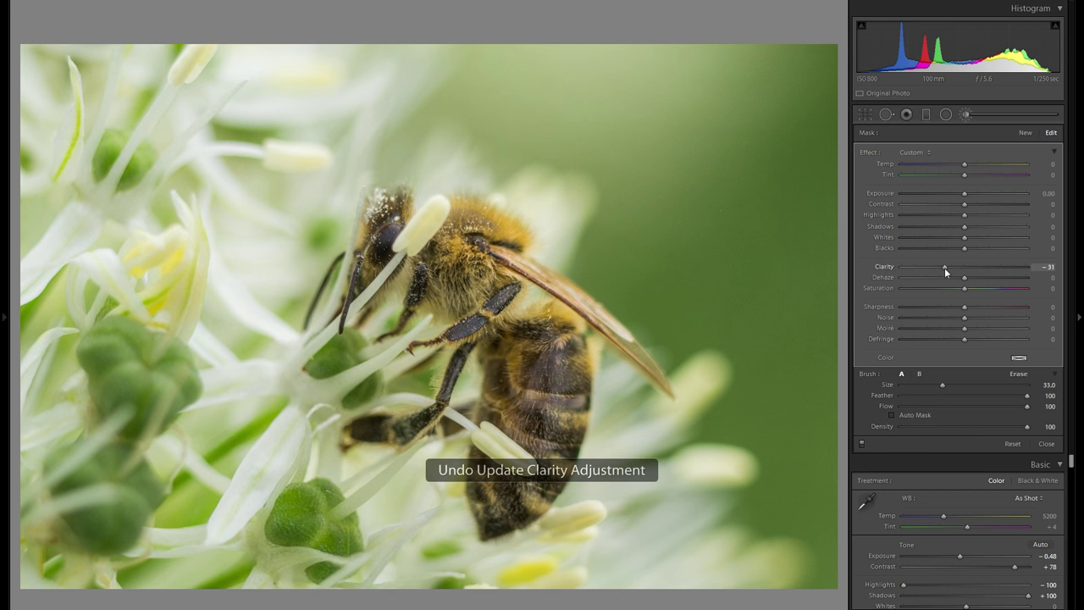
left_click(967, 115)
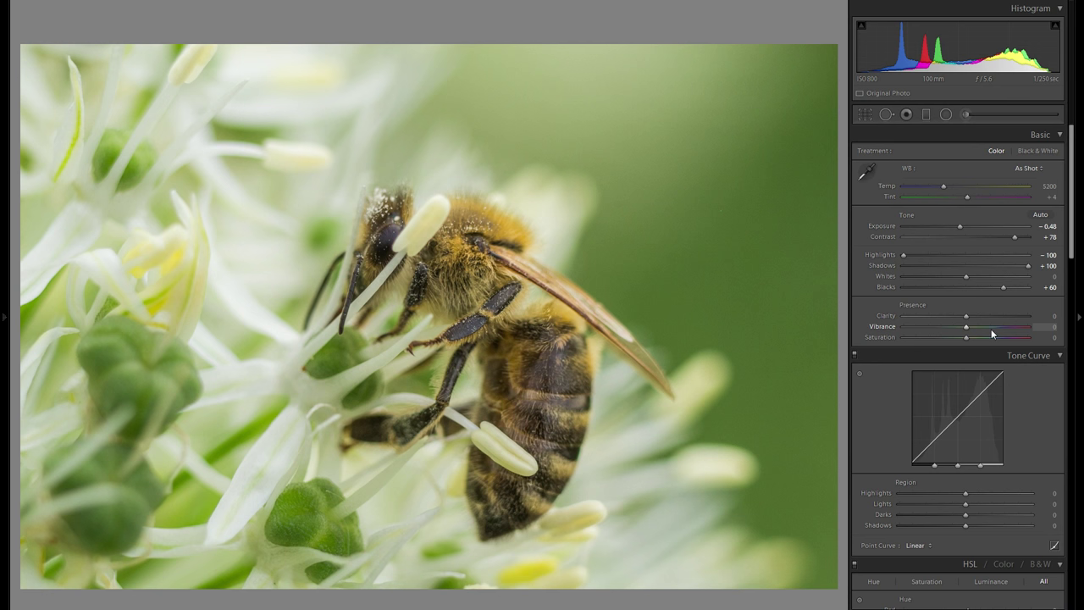
Compare the Adobe Standard, Camera Faithful and Camera Landscape calibration profiles and apply Camera Landscape
scroll(989, 293, "down", 15)
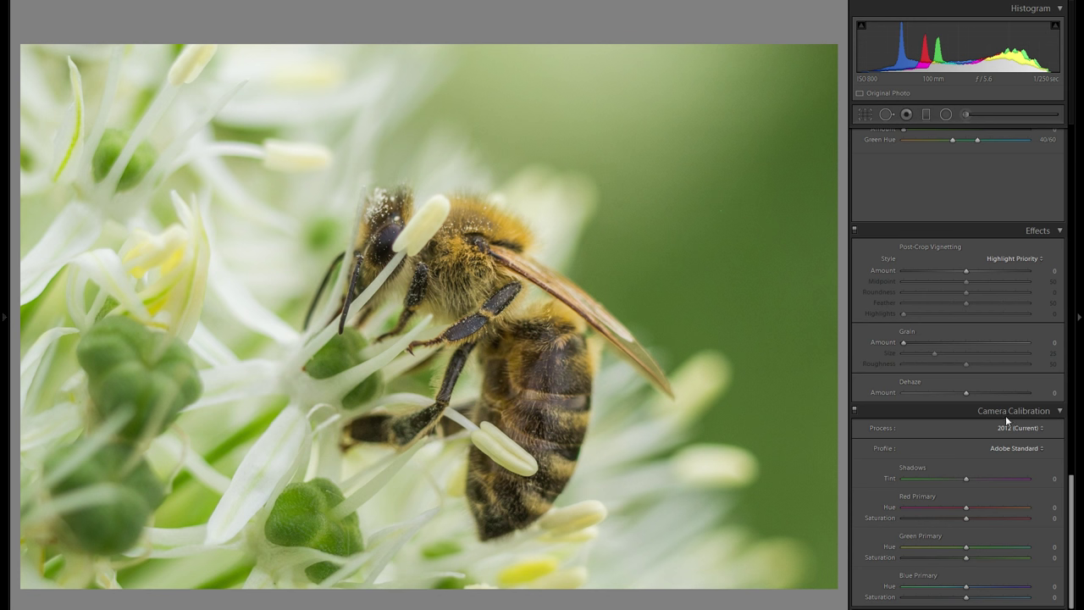
left_click(1024, 448)
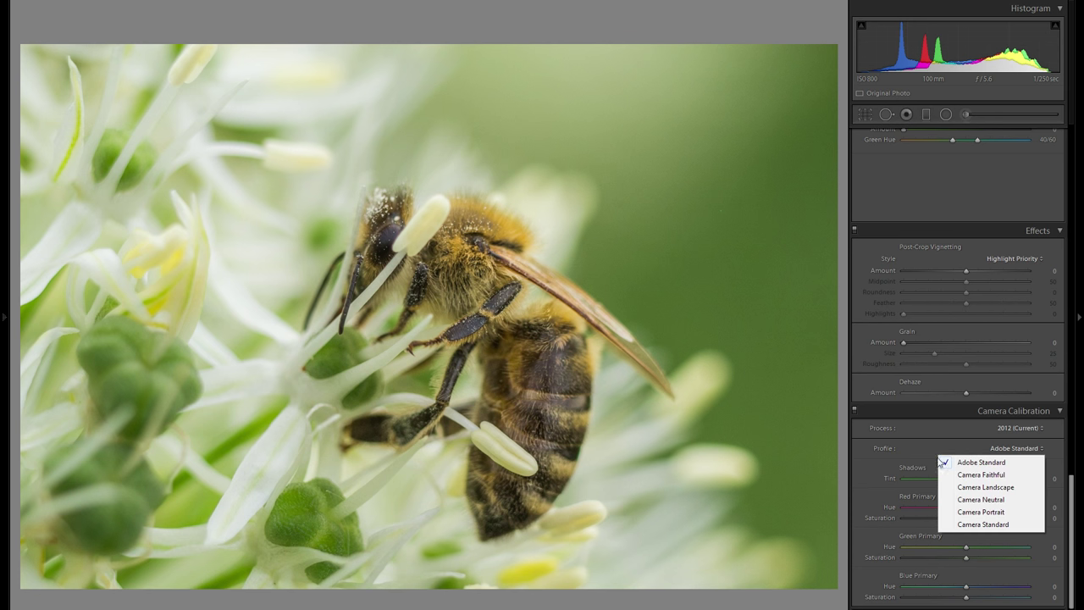
left_click(993, 489)
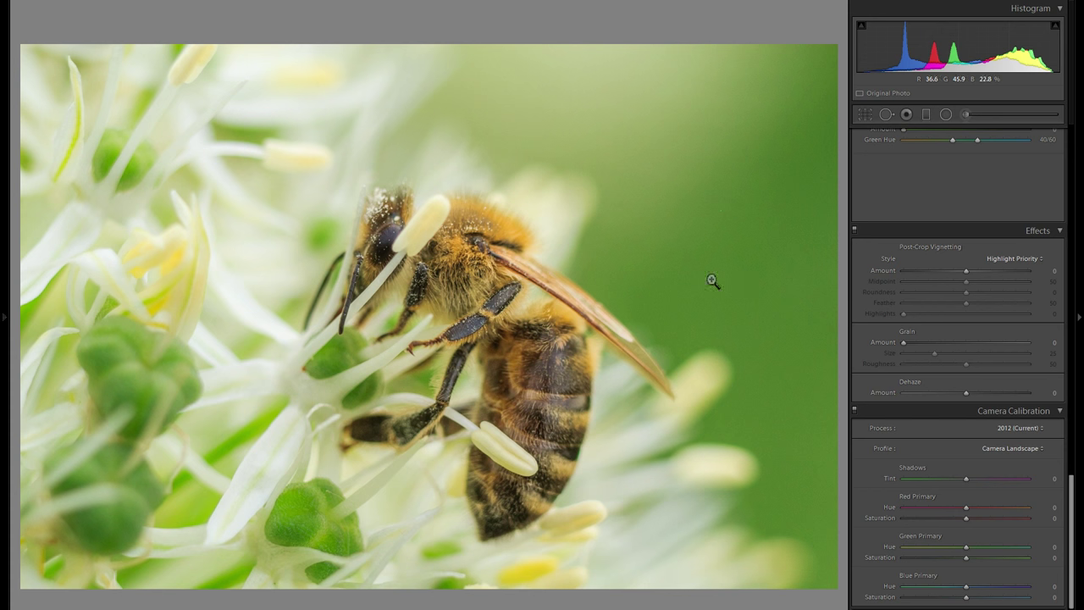
left_click(1012, 448)
left_click(990, 463)
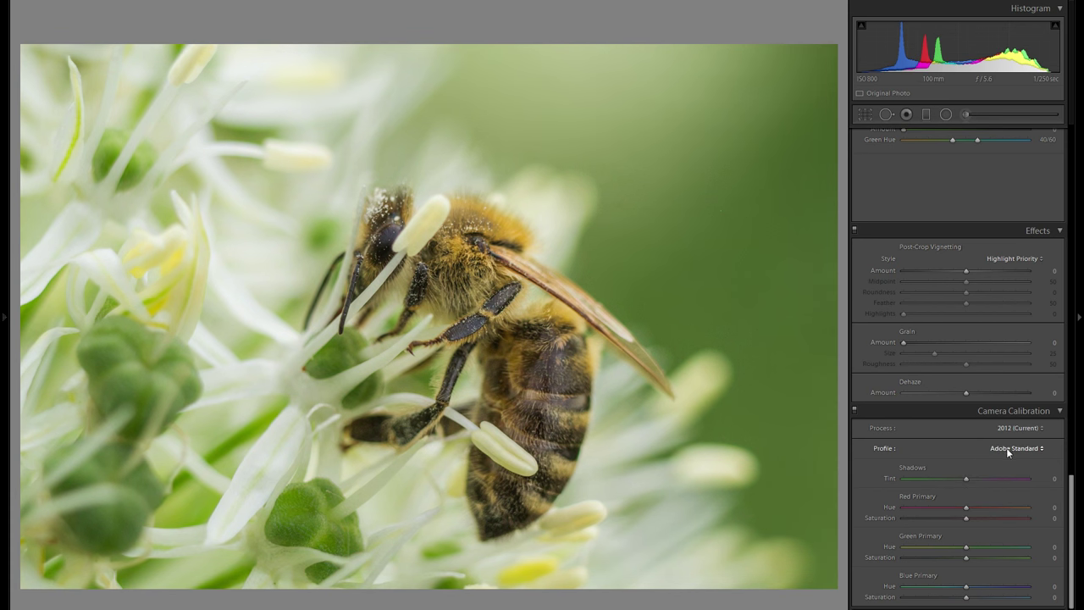
left_click(1006, 447)
left_click(1004, 486)
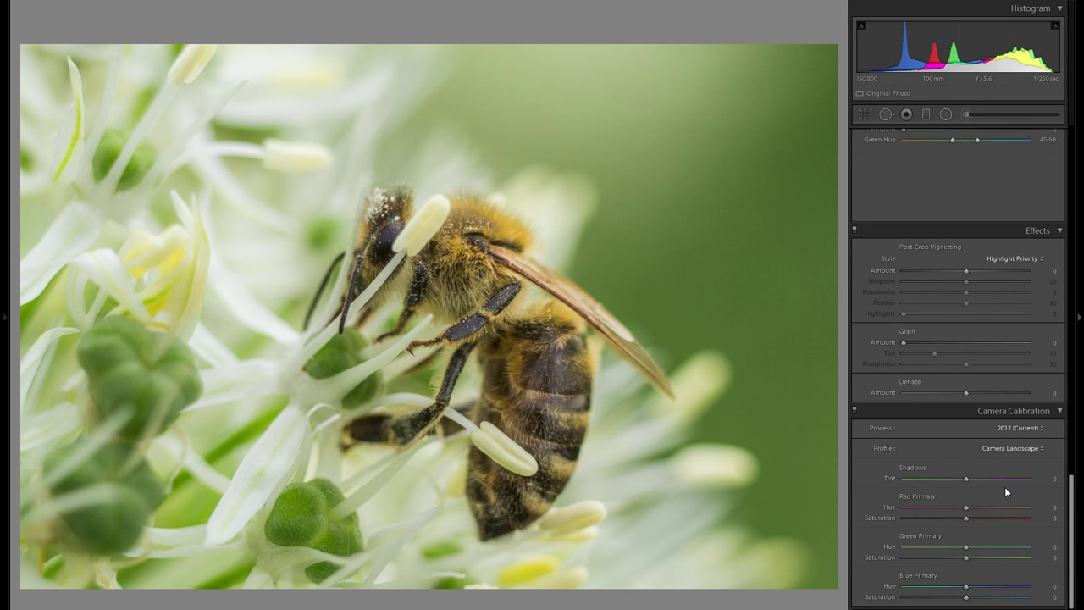
left_click(1005, 449)
left_click(1006, 474)
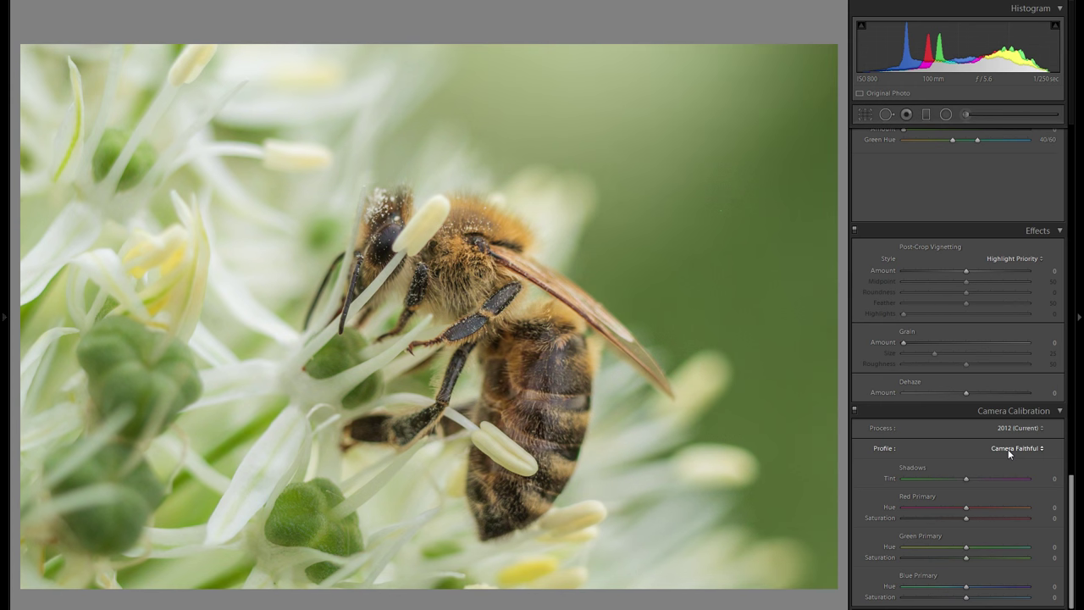
left_click(1008, 449)
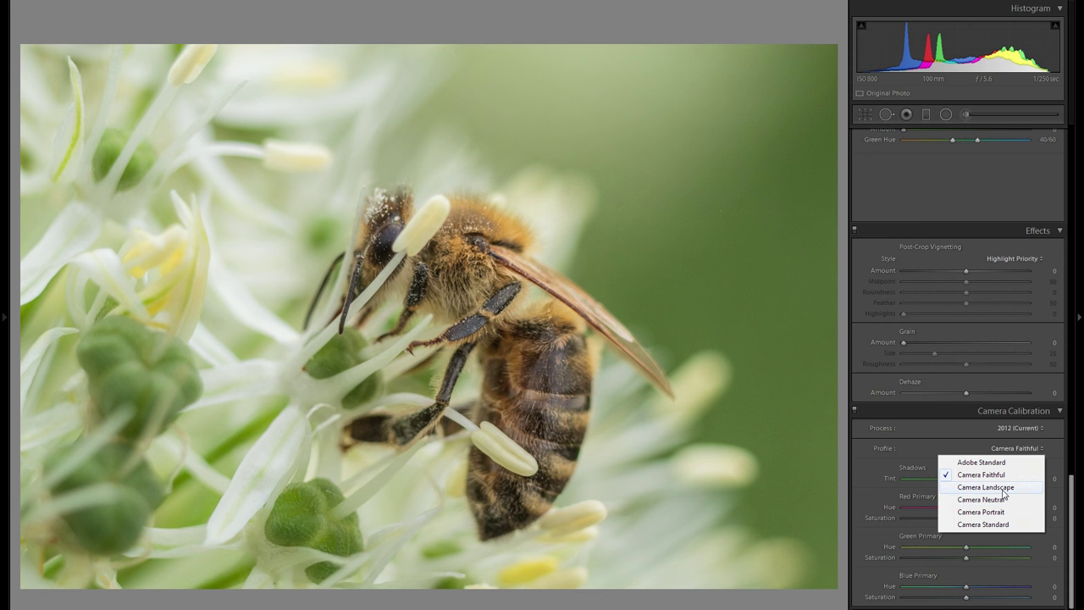
left_click(1000, 487)
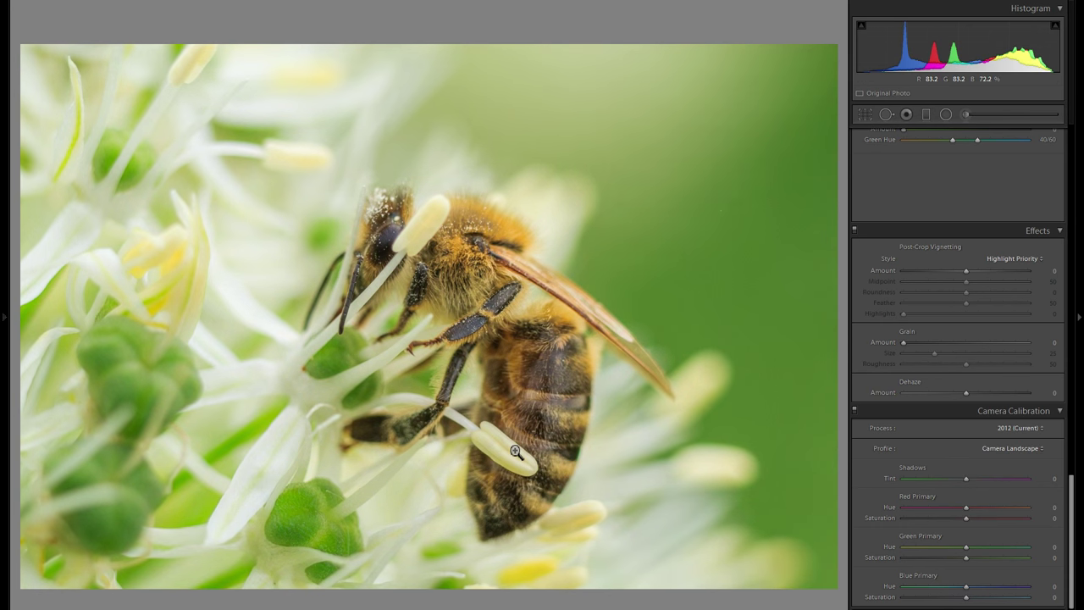
Lower both Vibrance and Saturation to −8 in the Basic adjustments
scroll(949, 402, "up", 15)
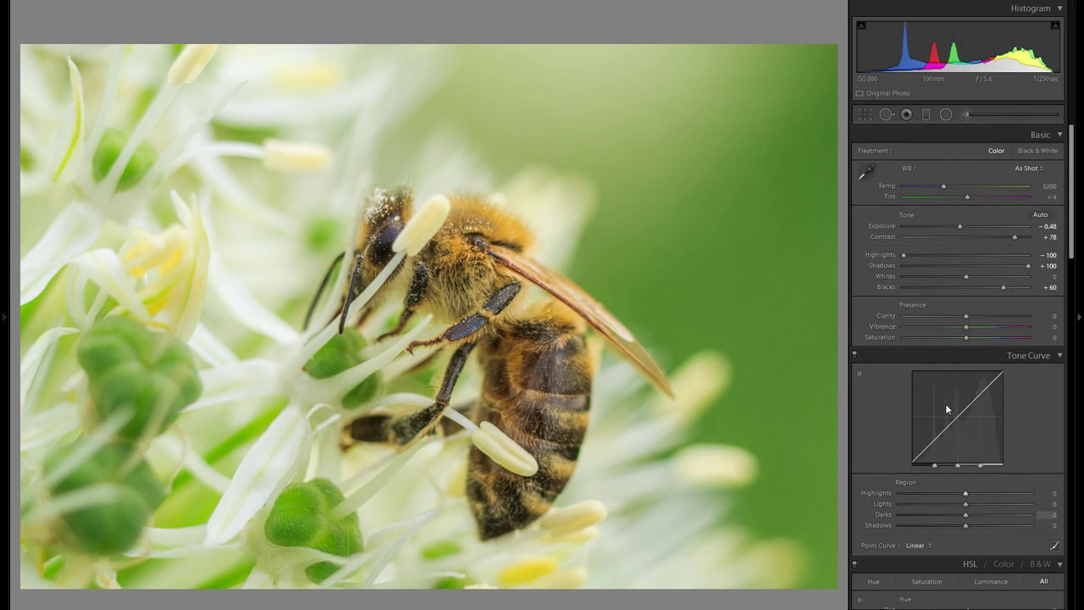
left_click(958, 328)
left_click_drag(956, 327, 960, 327)
left_click(960, 337)
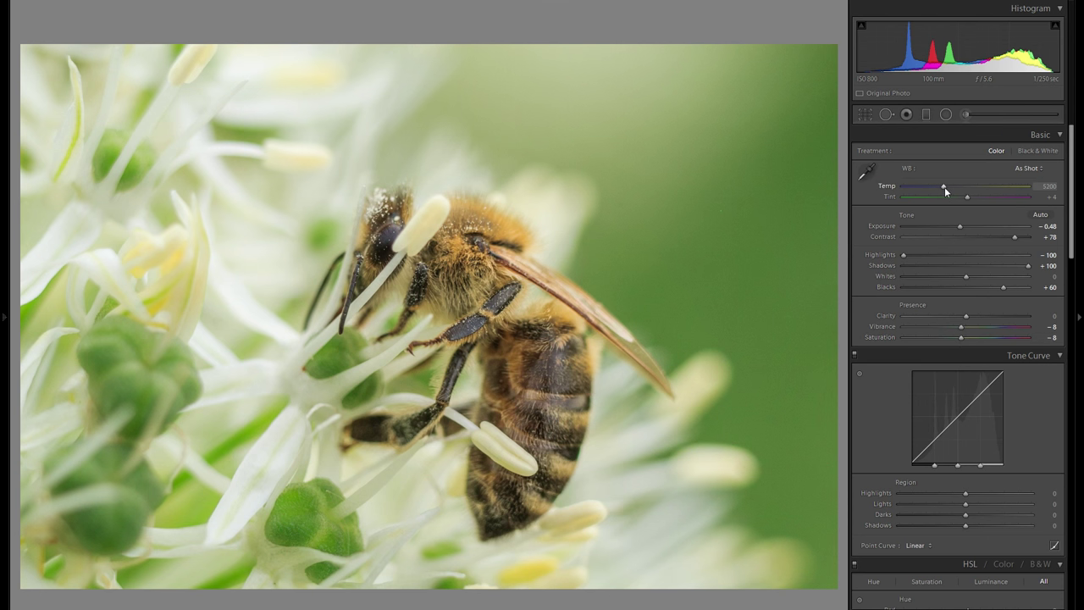
Cool the white balance to a temperature of 4127 with a tint of +5, comparing against the original temperature
left_click_drag(945, 187, 937, 188)
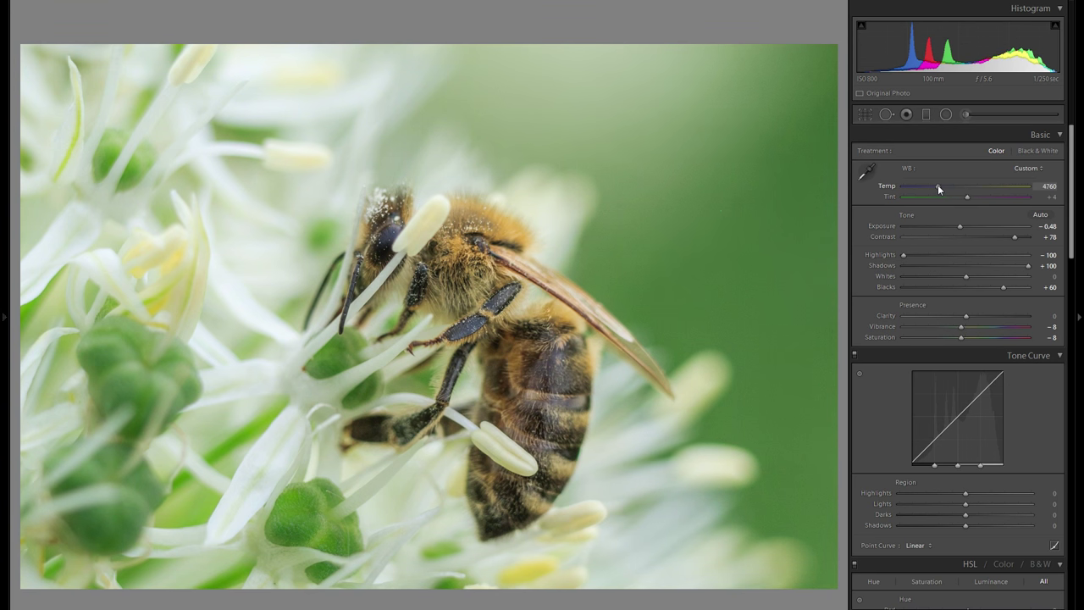
left_click_drag(938, 189, 944, 190)
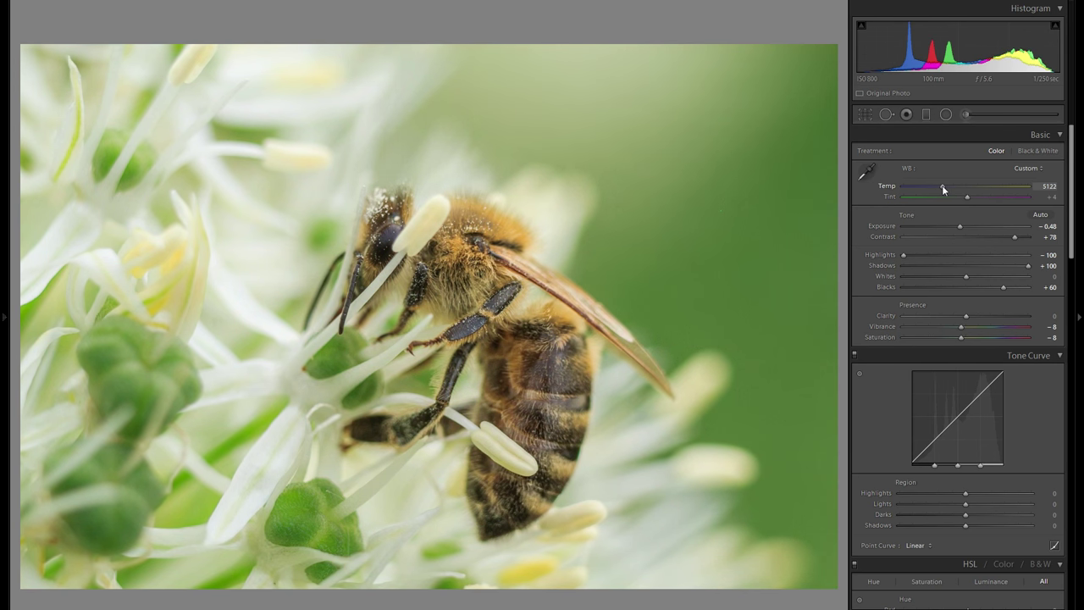
left_click_drag(943, 190, 939, 190)
scroll(938, 186, "down", 5)
double_click(884, 184)
key("ctrl+z")
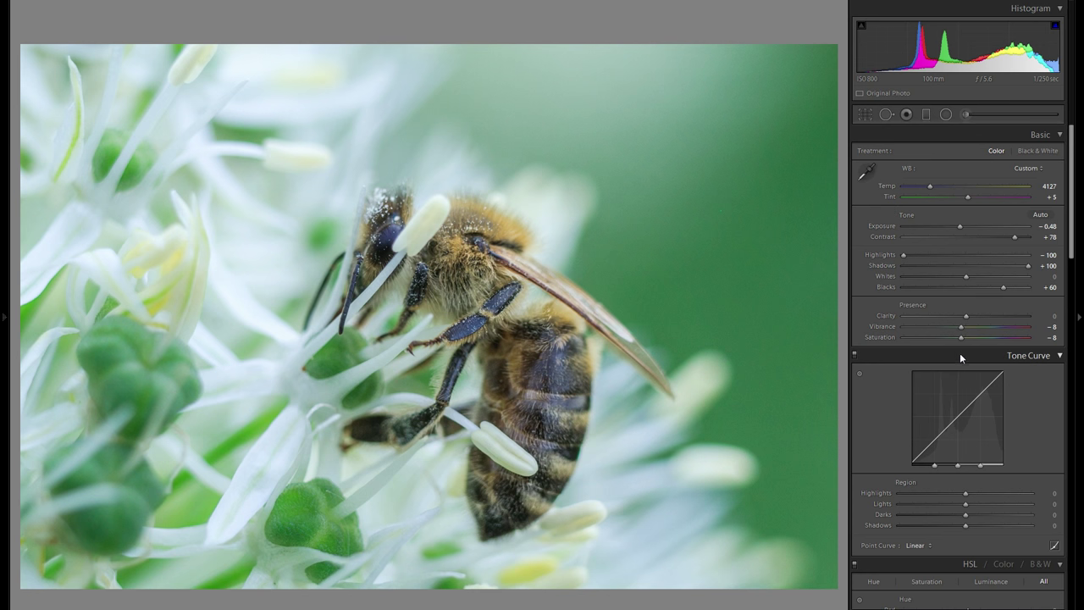
Add a warm split tone to the highlights with hue 40 and saturation 29
scroll(960, 352, "down", 5)
scroll(961, 354, "down", 4)
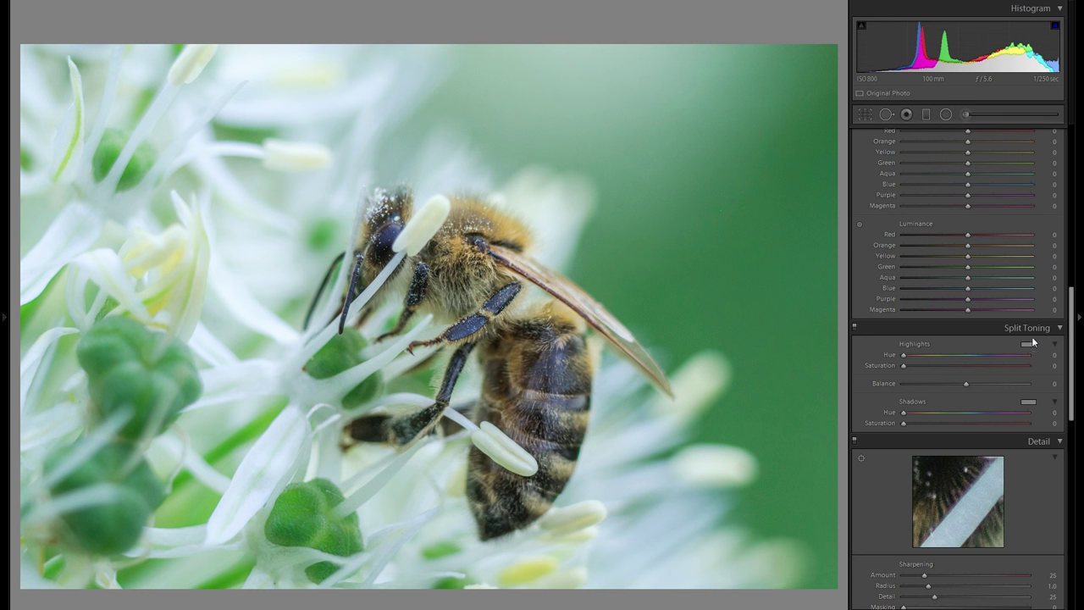
left_click(1030, 344)
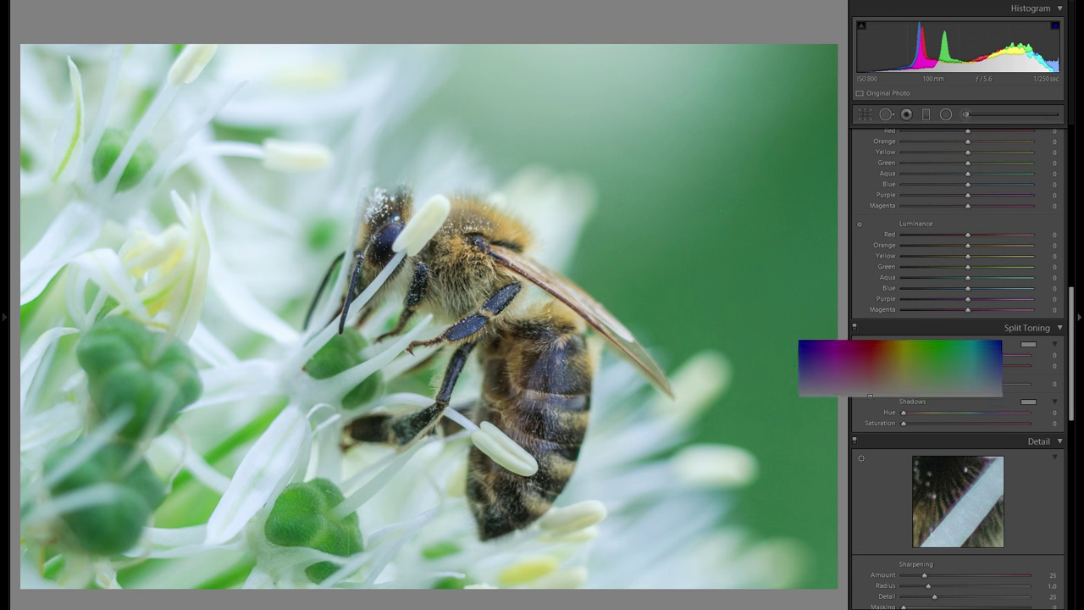
left_click(899, 375)
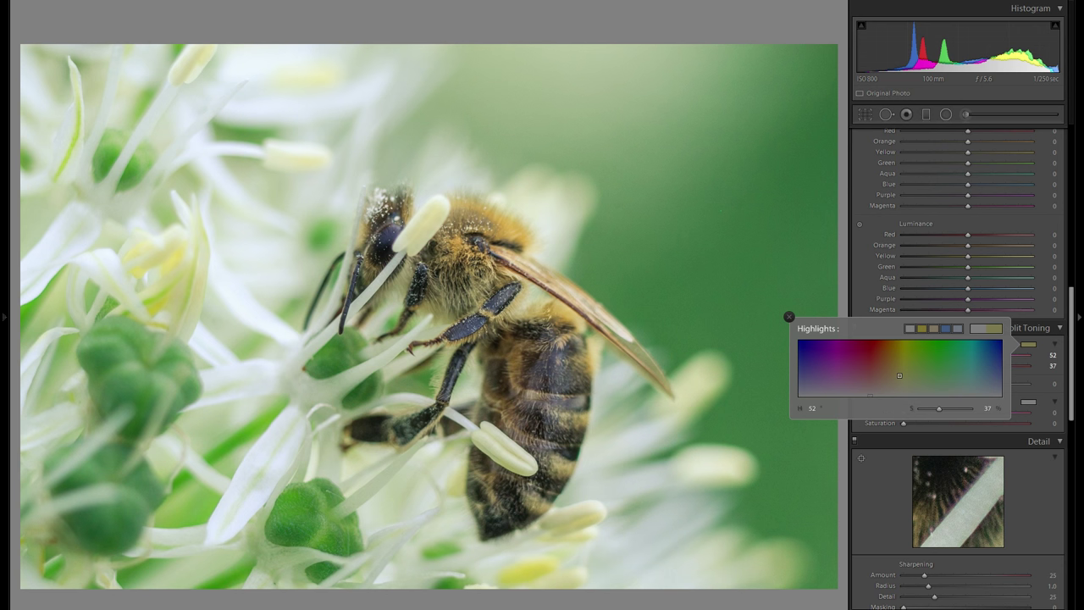
left_click_drag(899, 375, 893, 379)
left_click(789, 317)
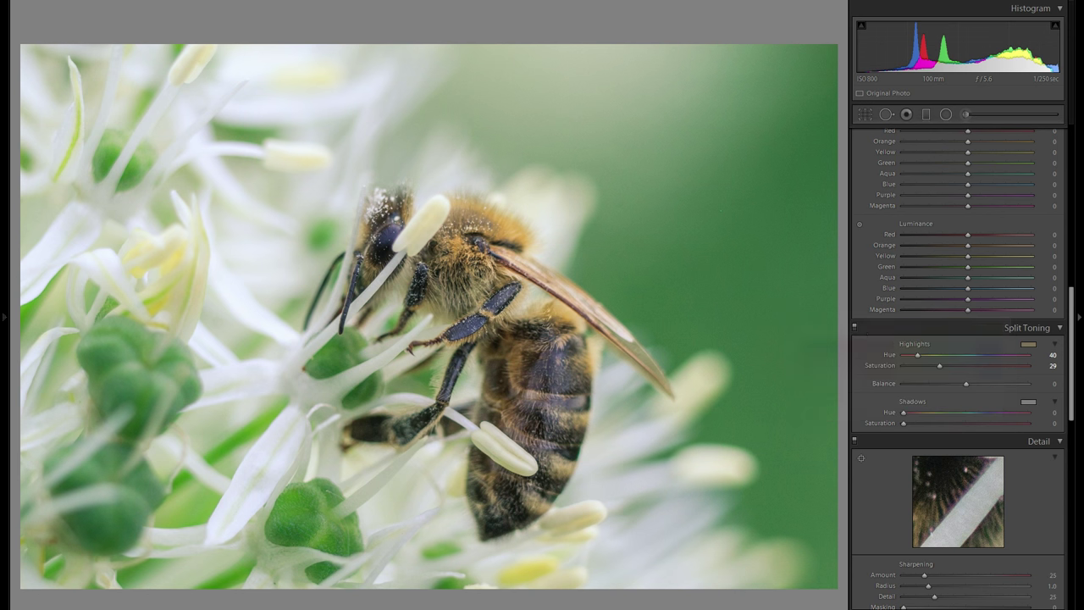
Compare the photo with and without split toning and with the temperature reset to 5200, restoring both adjustments
left_click(855, 327)
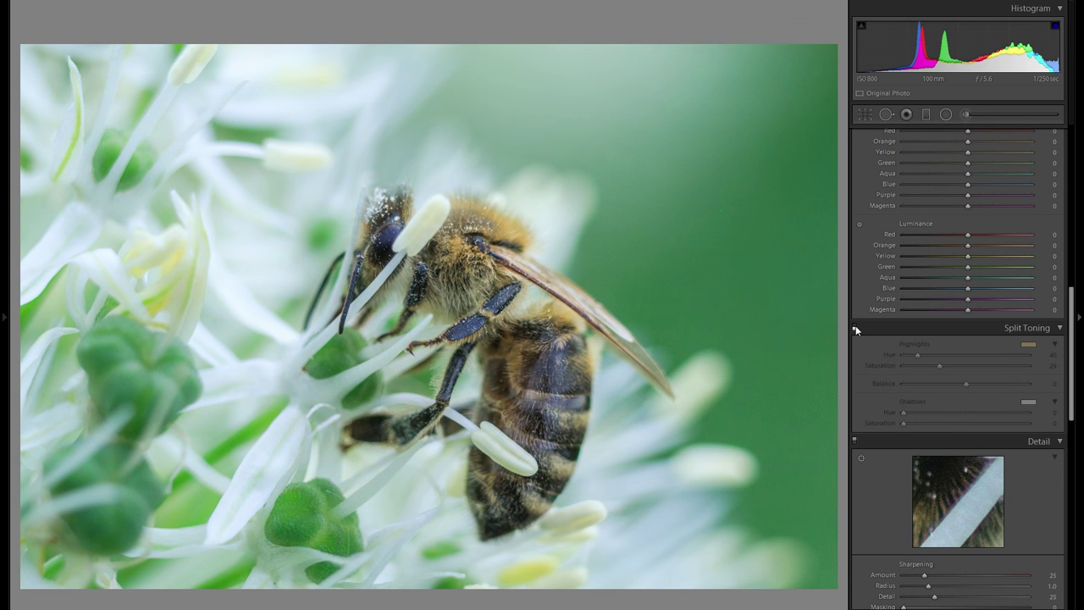
left_click(855, 327)
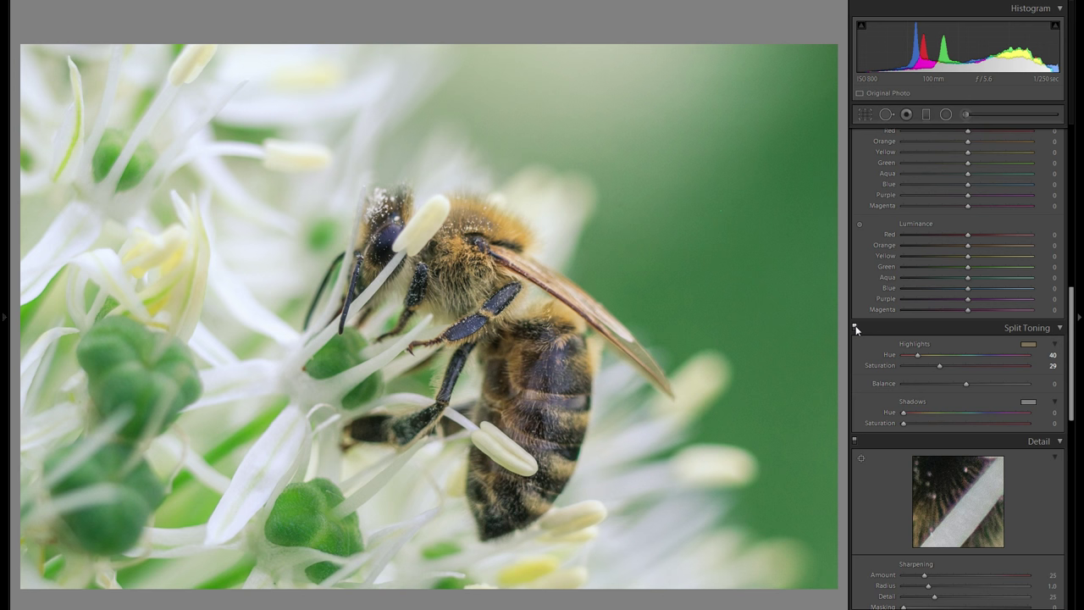
left_click(854, 327)
scroll(941, 330, "up", 8)
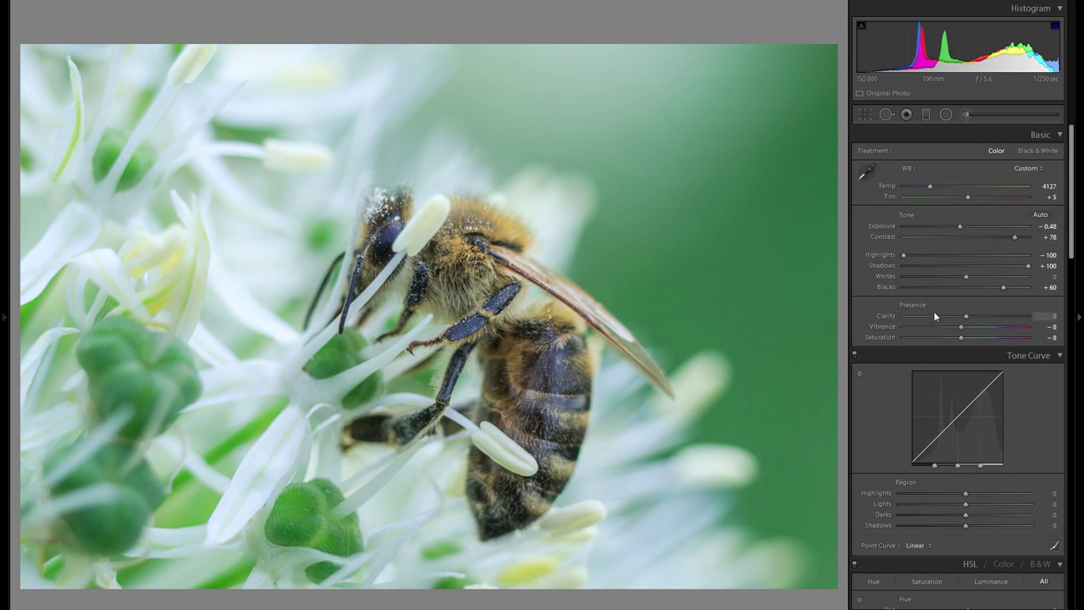
left_click(943, 186)
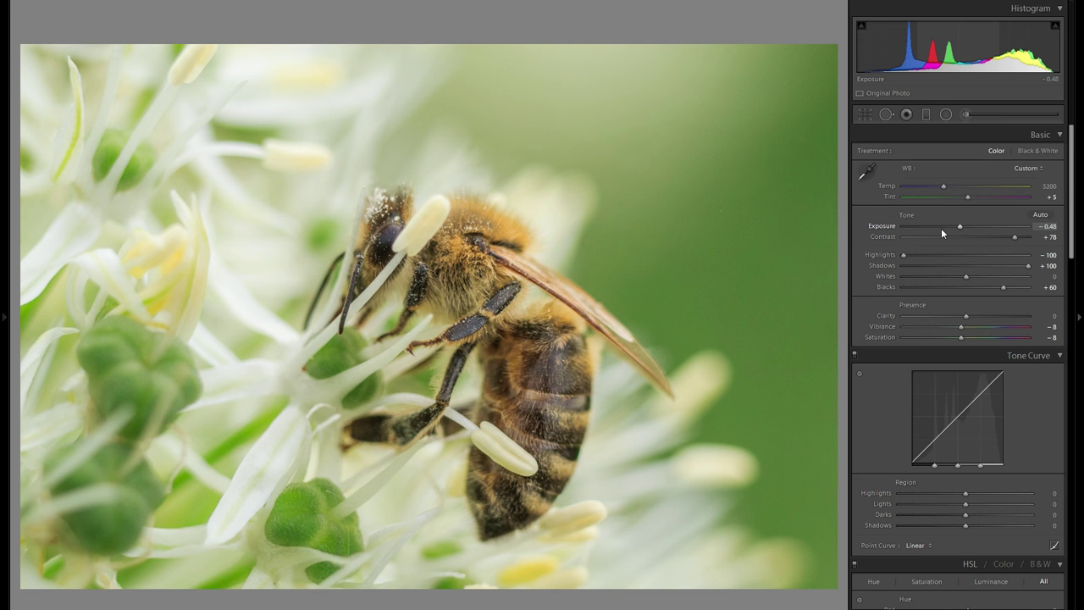
key("ctrl+z")
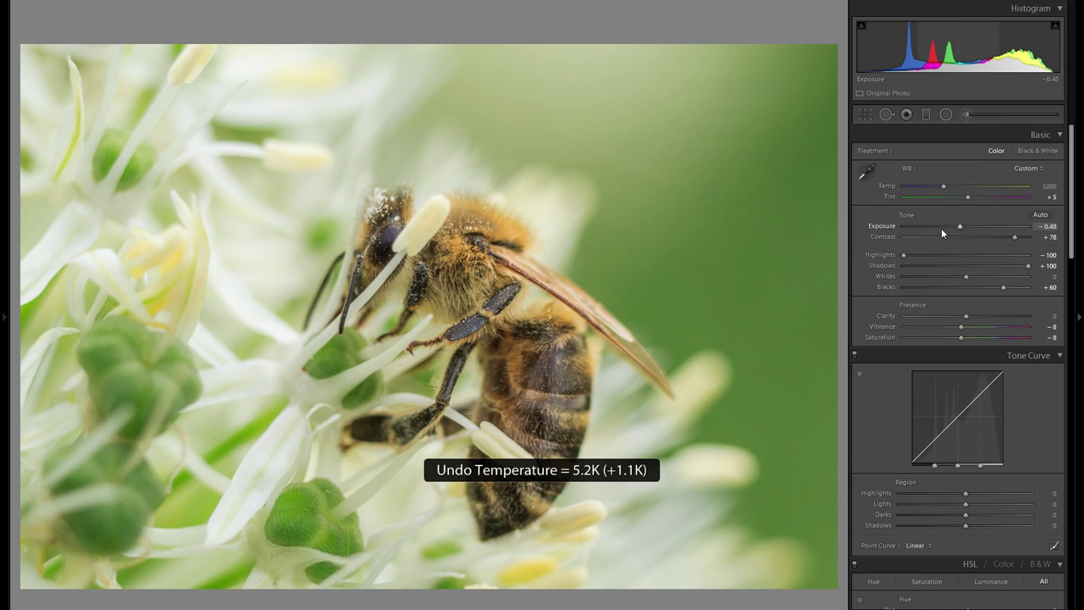
scroll(976, 339, "down", 10)
scroll(975, 356, "down", 3)
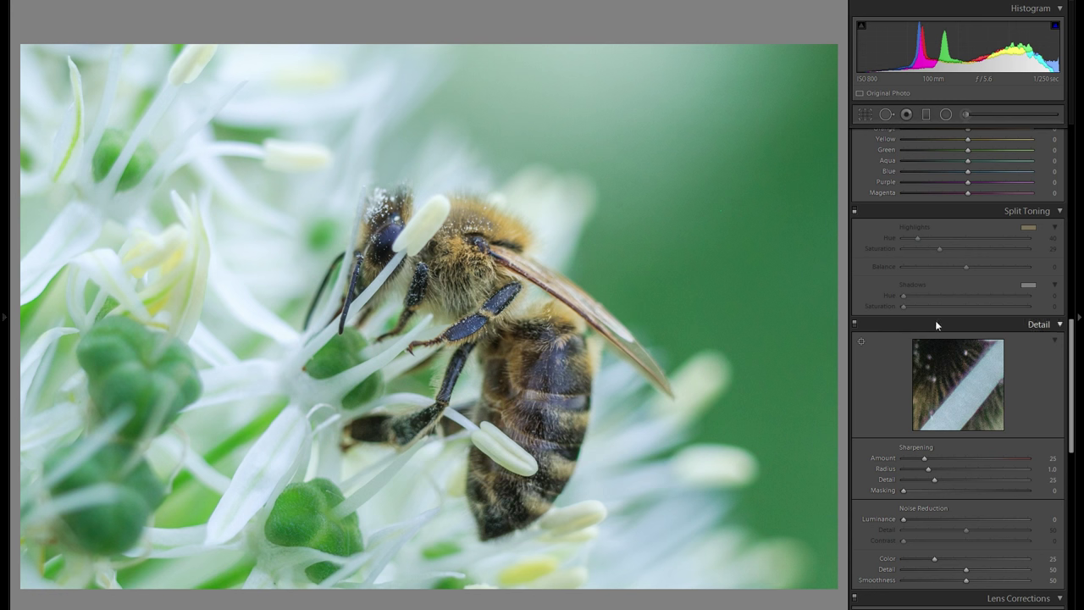
left_click(855, 210)
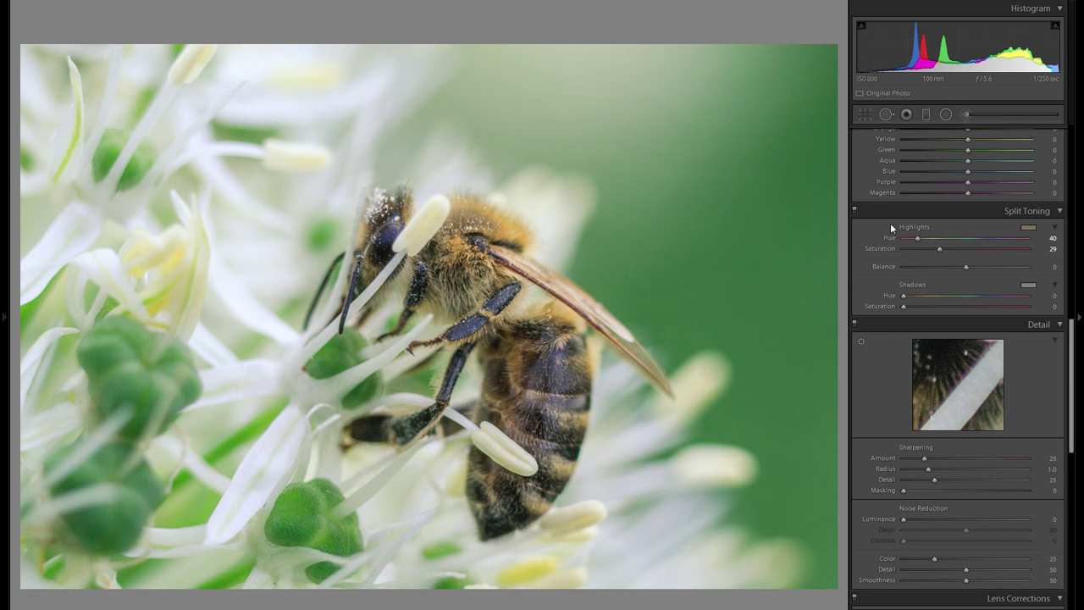
Compare the edited photo side by side with the original and return to the single view
scroll(979, 332, "up", 12)
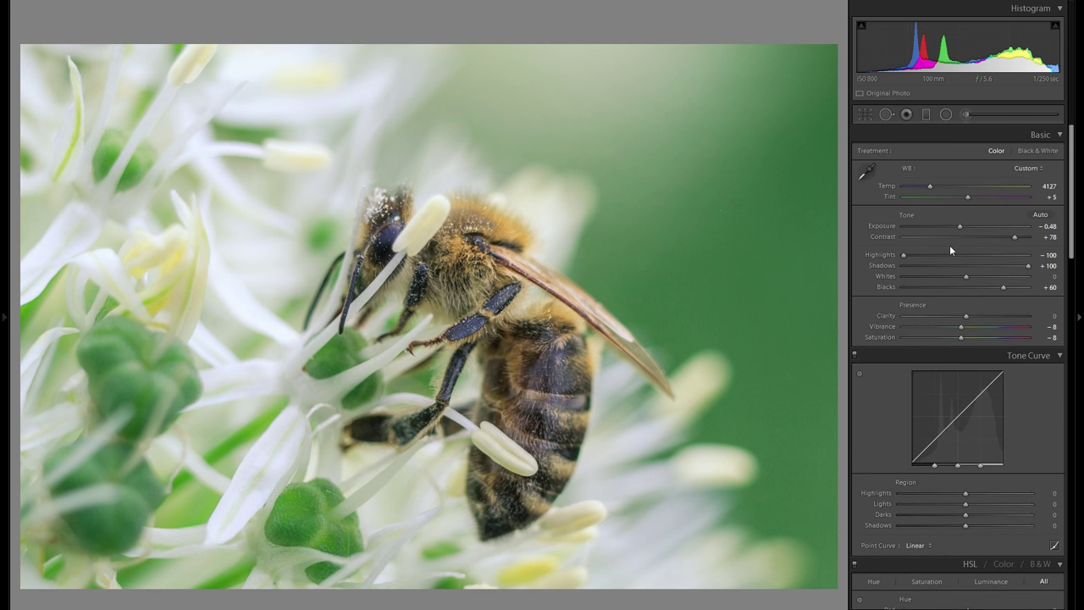
key("y")
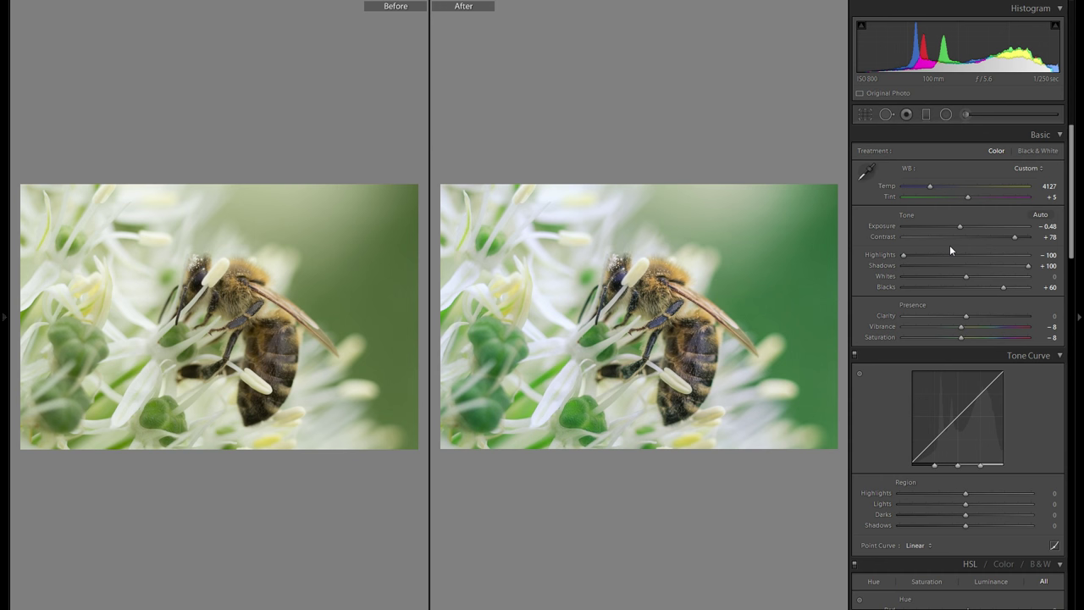
key("y")
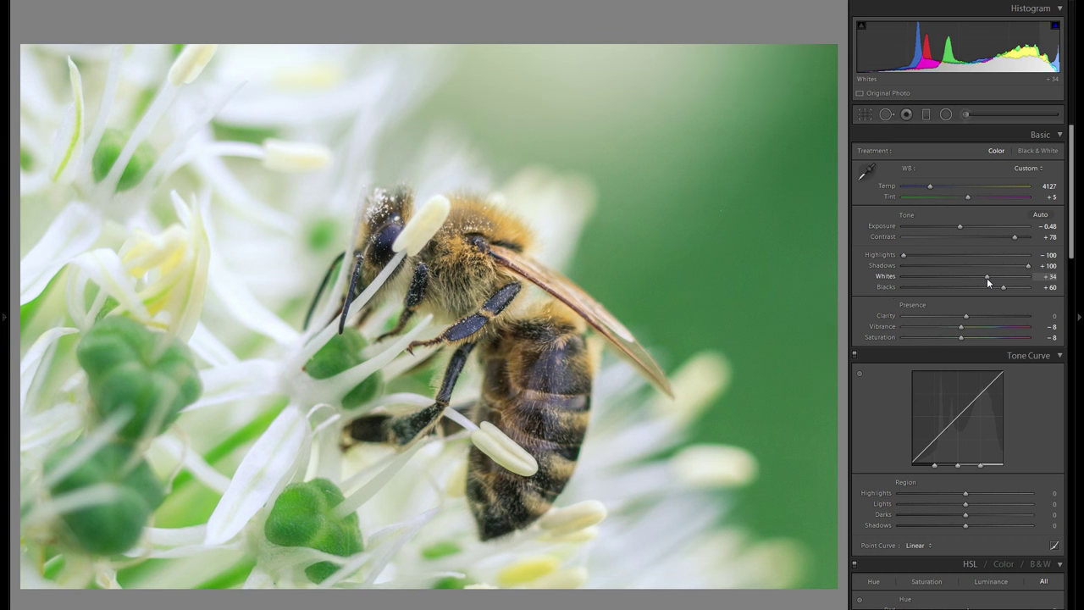
Set Whites to +15 in the Basic adjustments, checking it against the reset value
left_click_drag(987, 278, 975, 283)
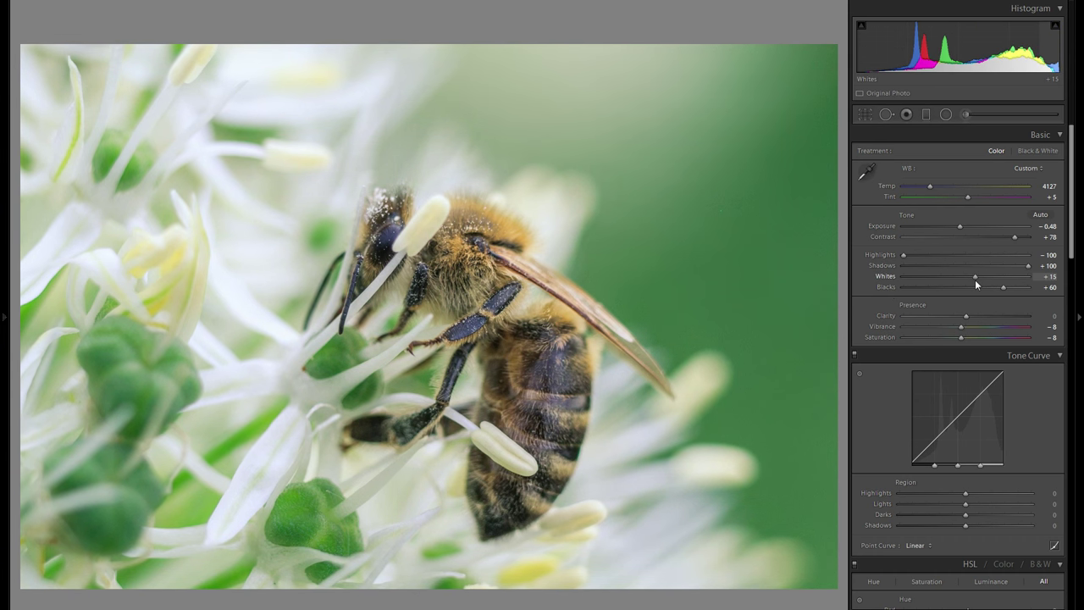
double_click(888, 276)
key("ctrl+z")
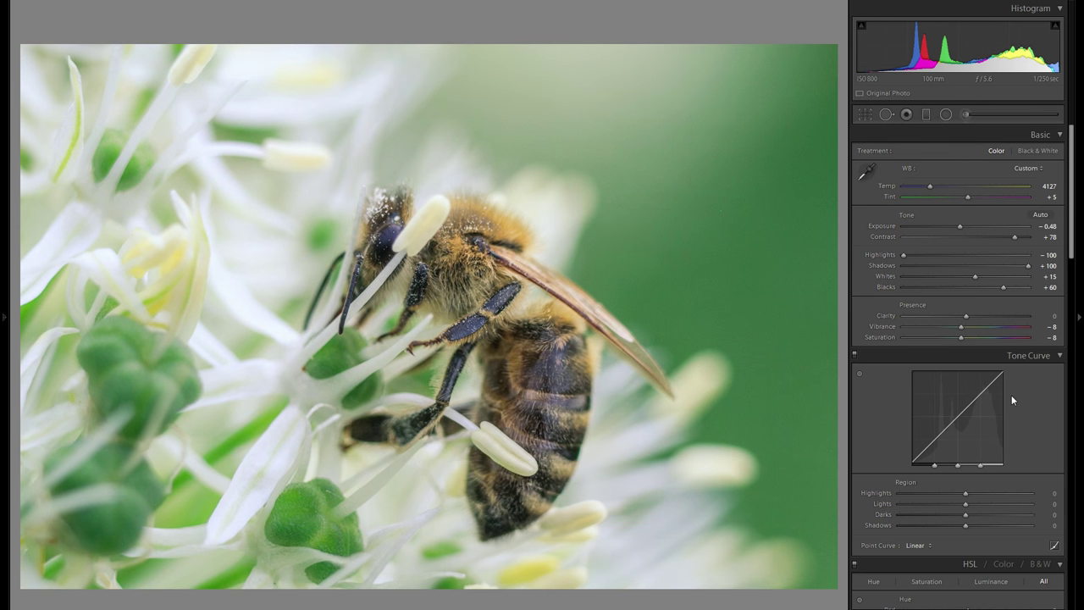
Try a Lights value of −41 on the tone curve and reset it
left_click(939, 503)
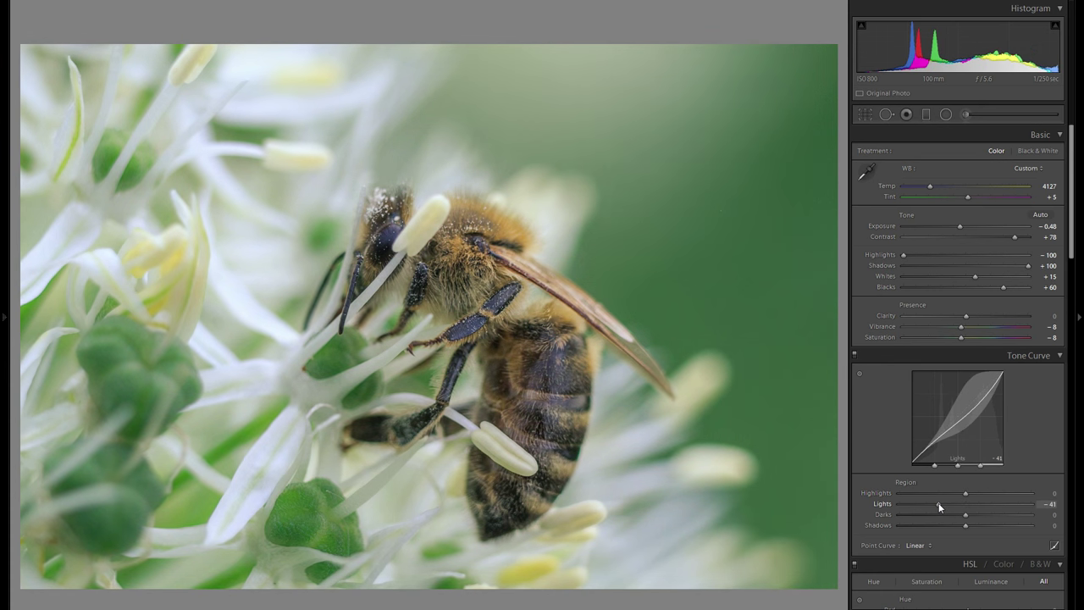
double_click(879, 504)
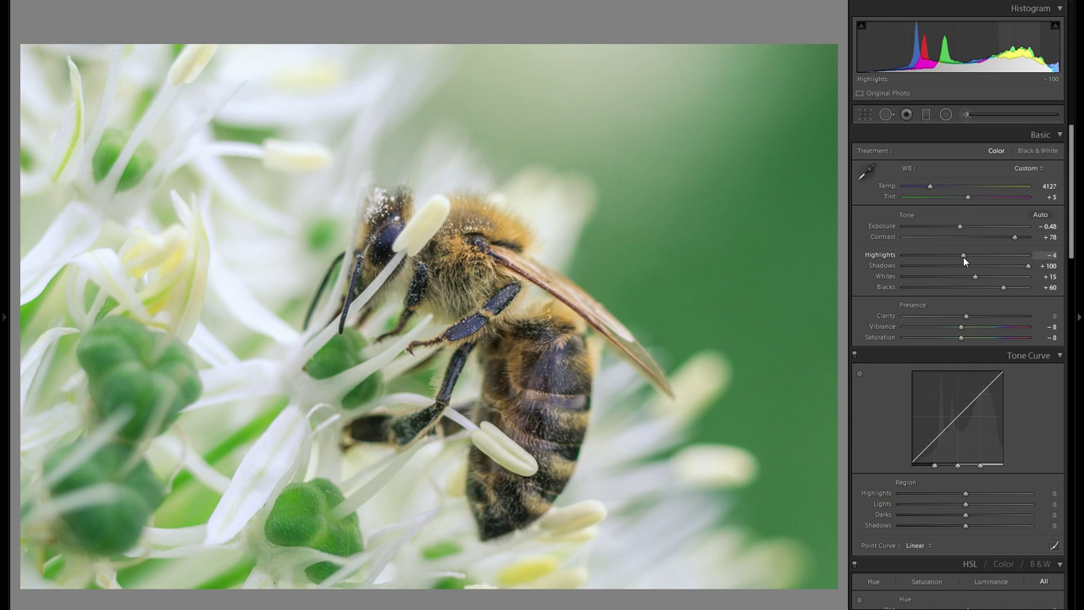
Try Basic Highlights at −4 and −53 and Whites at +69, returning them to −100 and +15
left_click_drag(963, 255, 926, 260)
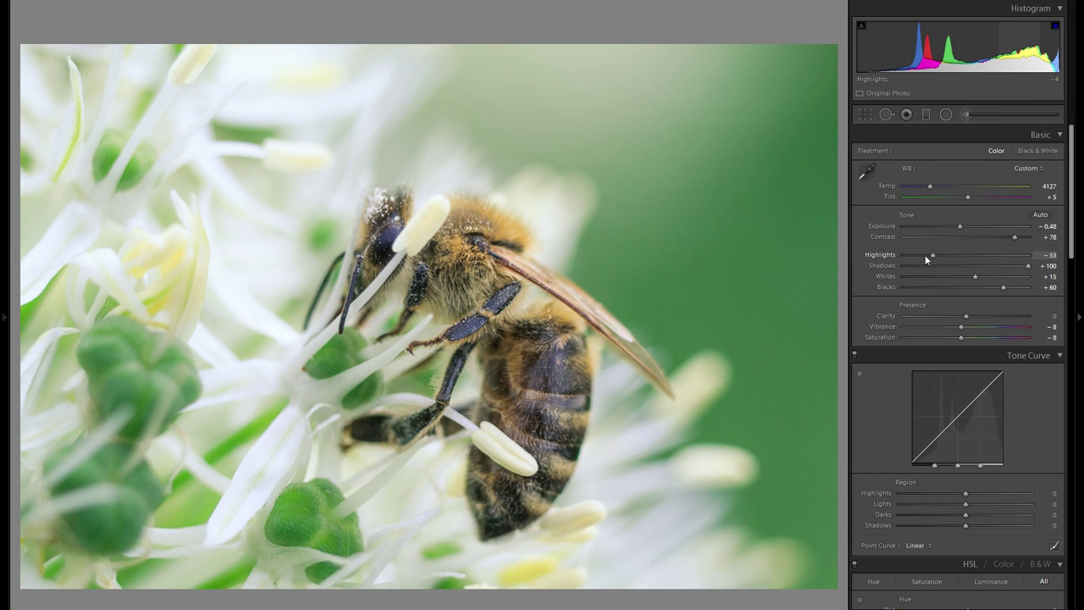
left_click_drag(925, 255, 895, 254)
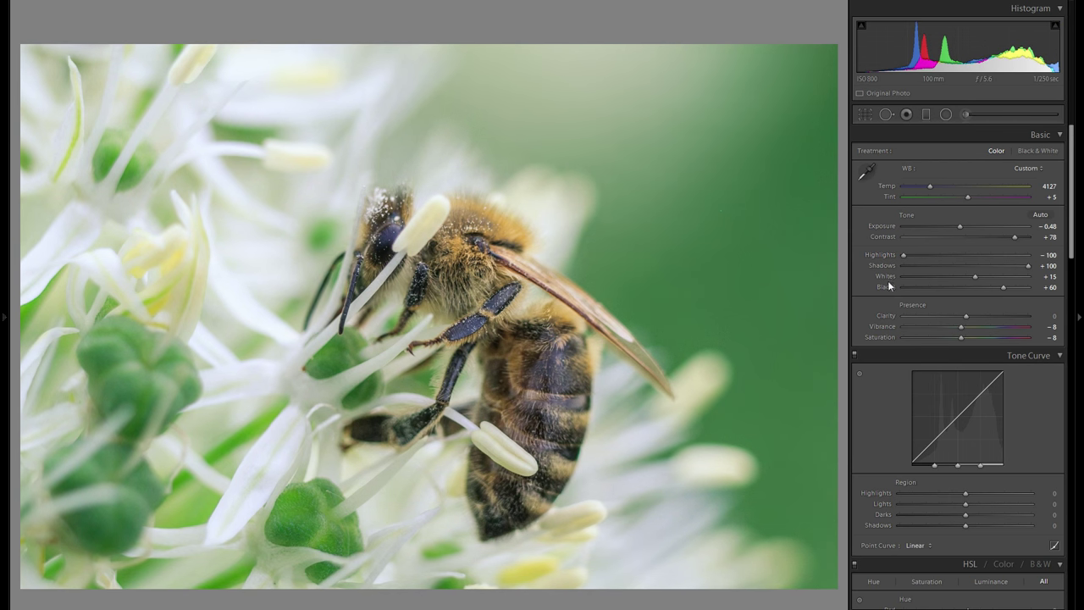
left_click_drag(975, 276, 1009, 276)
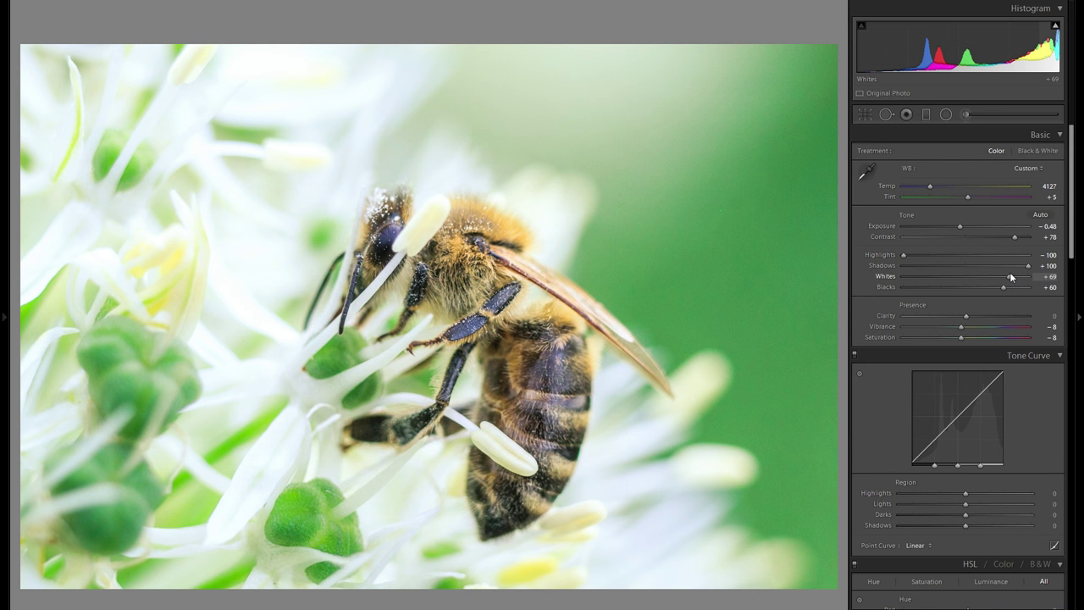
left_click_drag(1010, 276, 998, 283)
key("ctrl+z")
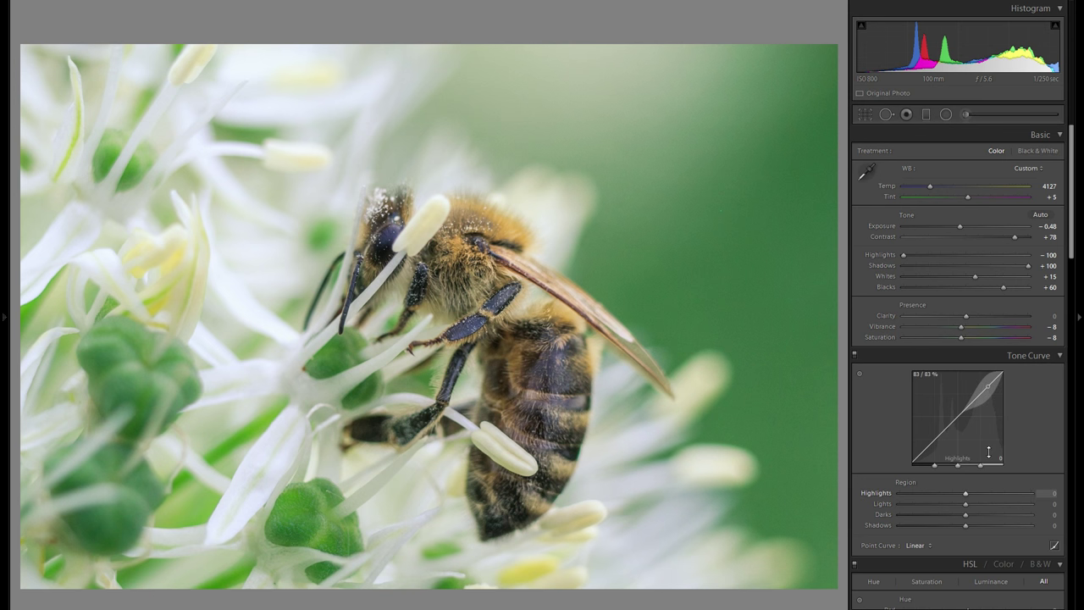
Set the tone curve's Lights to −34 and Highlights to +22
left_click(936, 503)
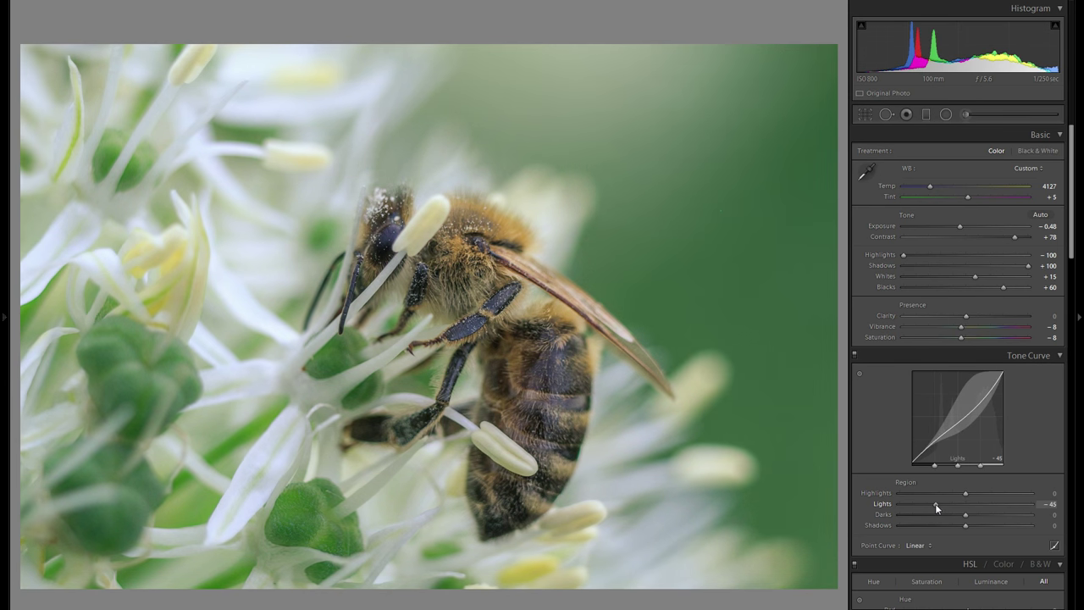
left_click_drag(936, 503, 938, 504)
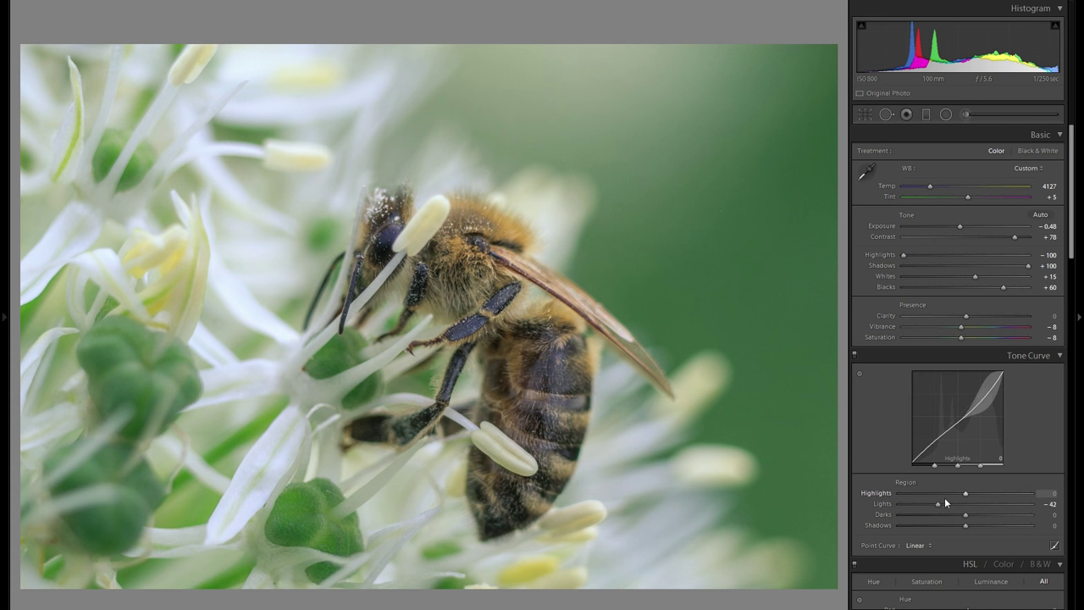
left_click(943, 506)
mouse_move(965, 493)
left_mouse_down()
mouse_move(1032, 504)
mouse_move(981, 508)
left_mouse_up()
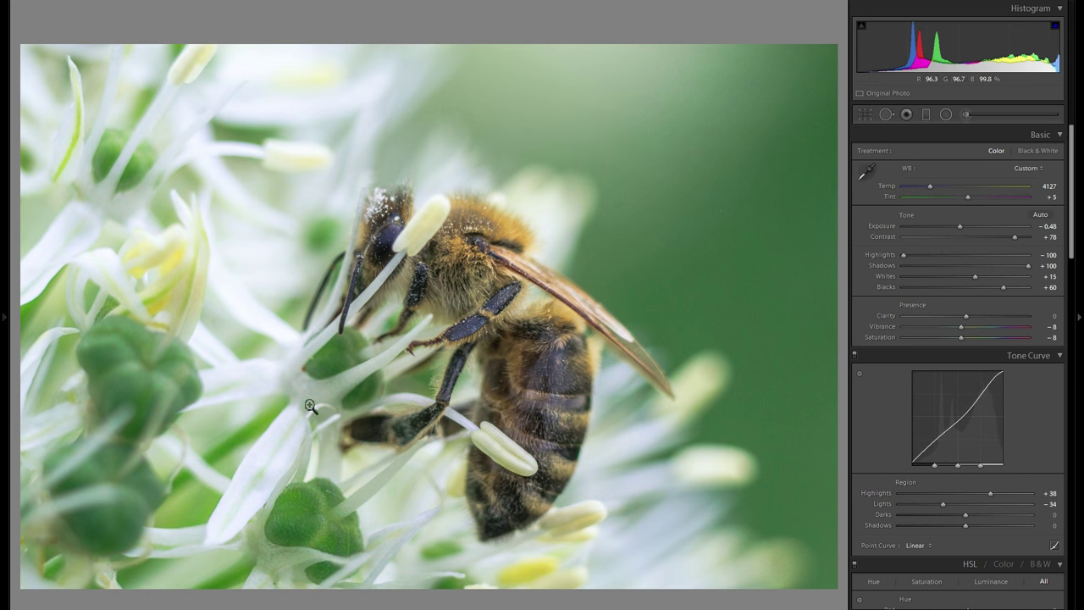
left_click_drag(990, 493, 979, 492)
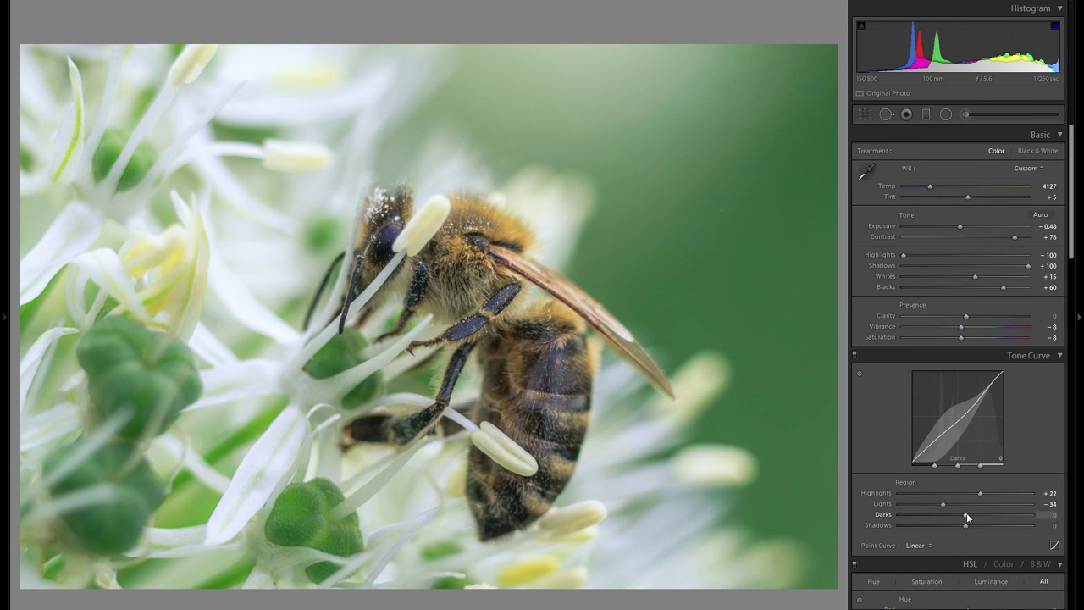
Try tone curve Darks at −56 and reset it, and set the curve's Shadows to −20
left_click_drag(967, 514, 929, 514)
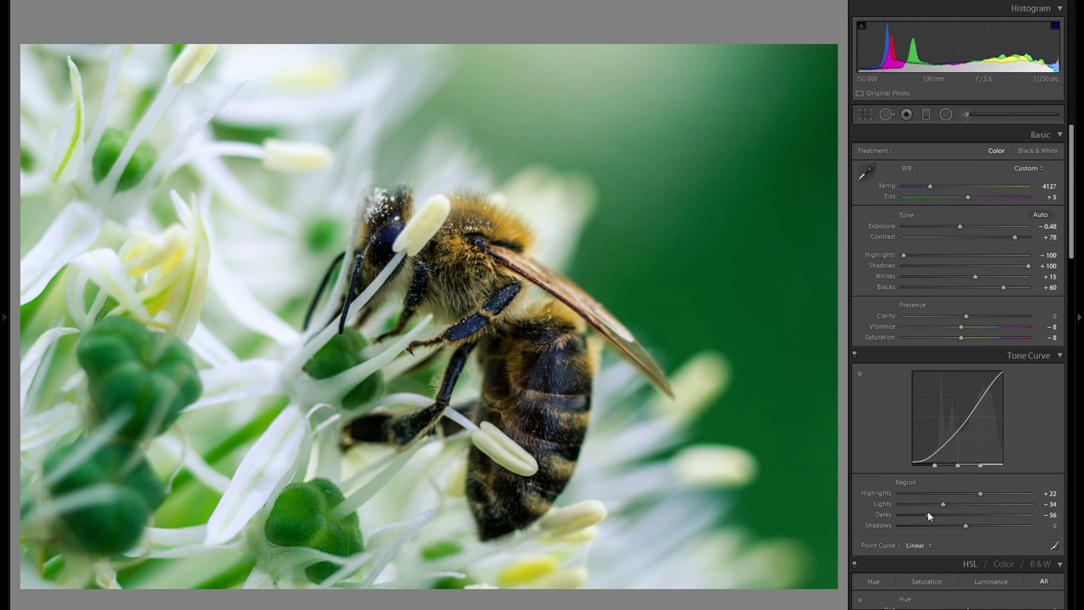
left_click_drag(929, 514, 955, 524)
double_click(895, 514)
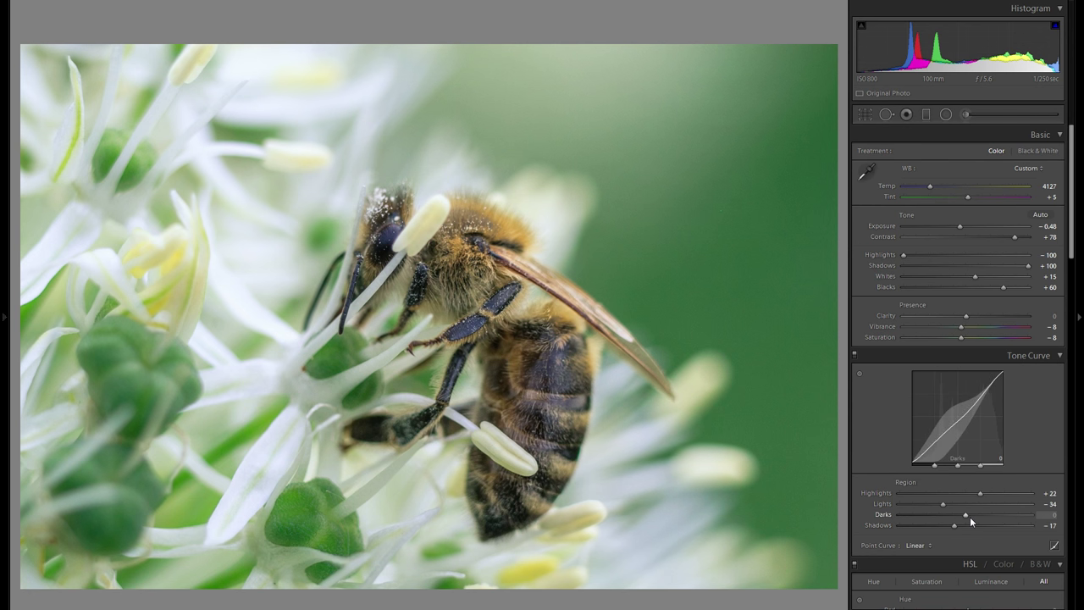
left_click_drag(955, 525, 944, 527)
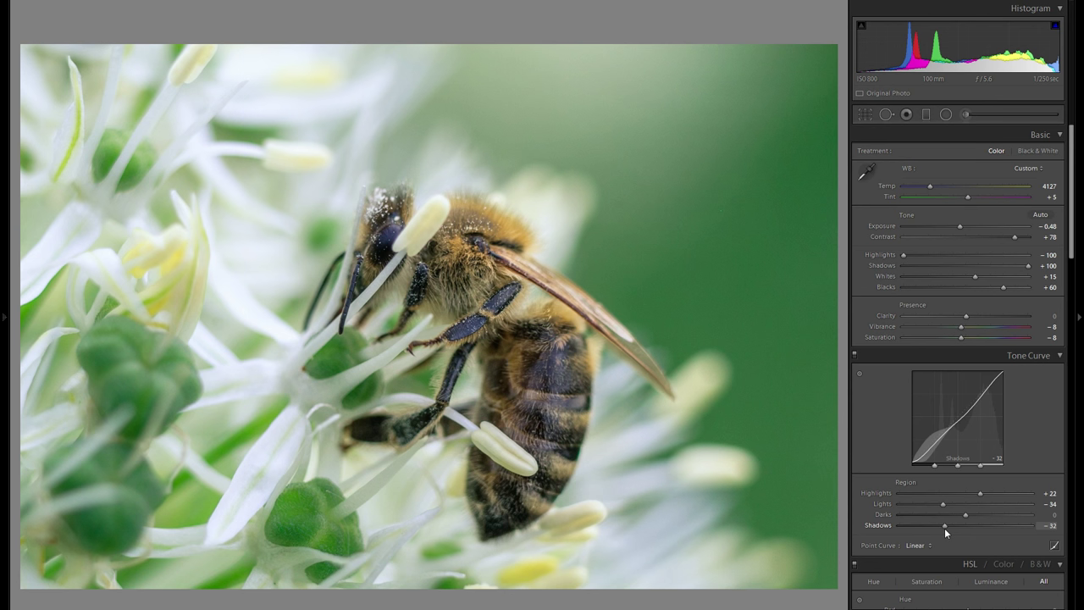
left_click_drag(970, 525, 938, 526)
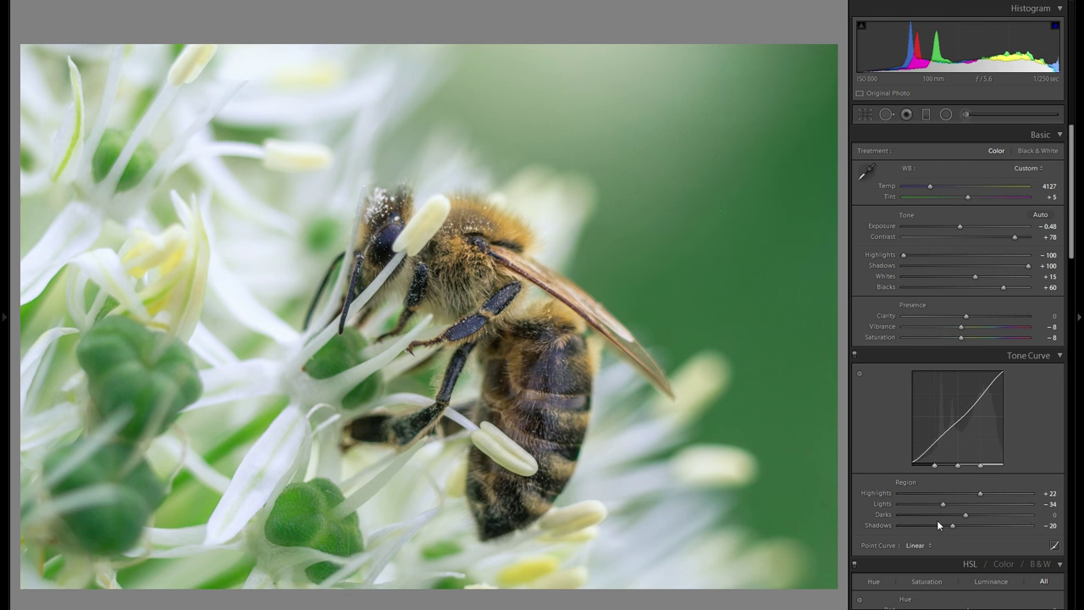
Compare the photo with the tone curve adjustments switched off and on
left_click(855, 355)
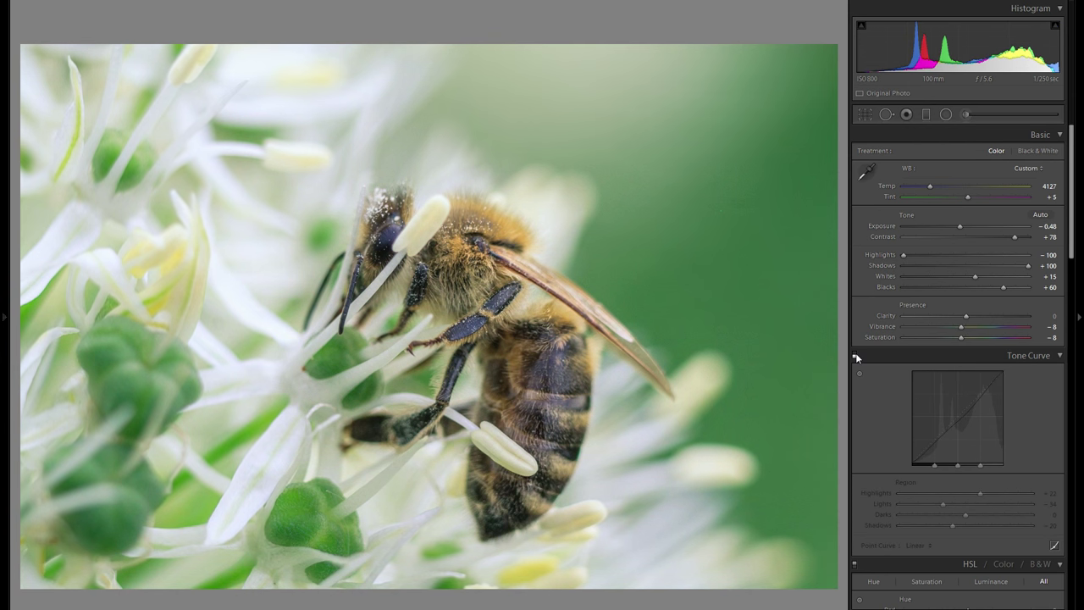
left_click(855, 354)
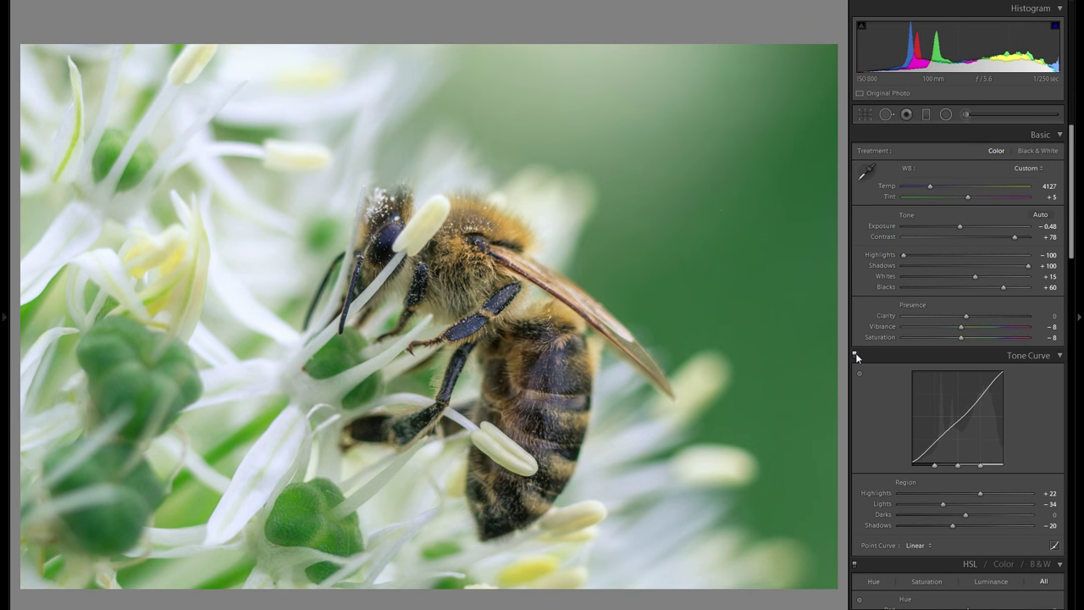
left_click(856, 354)
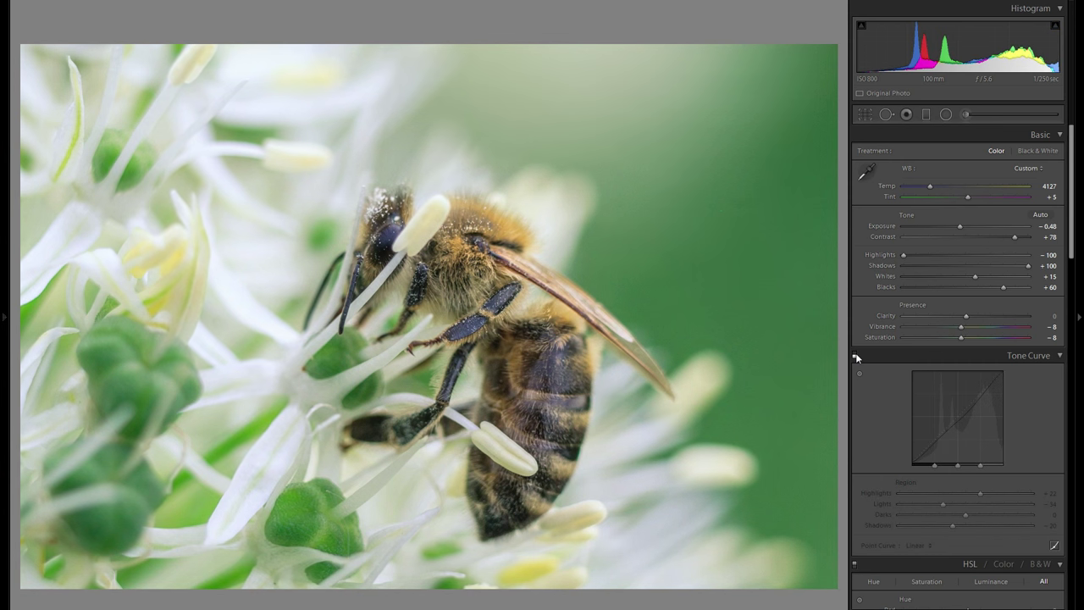
left_click(856, 355)
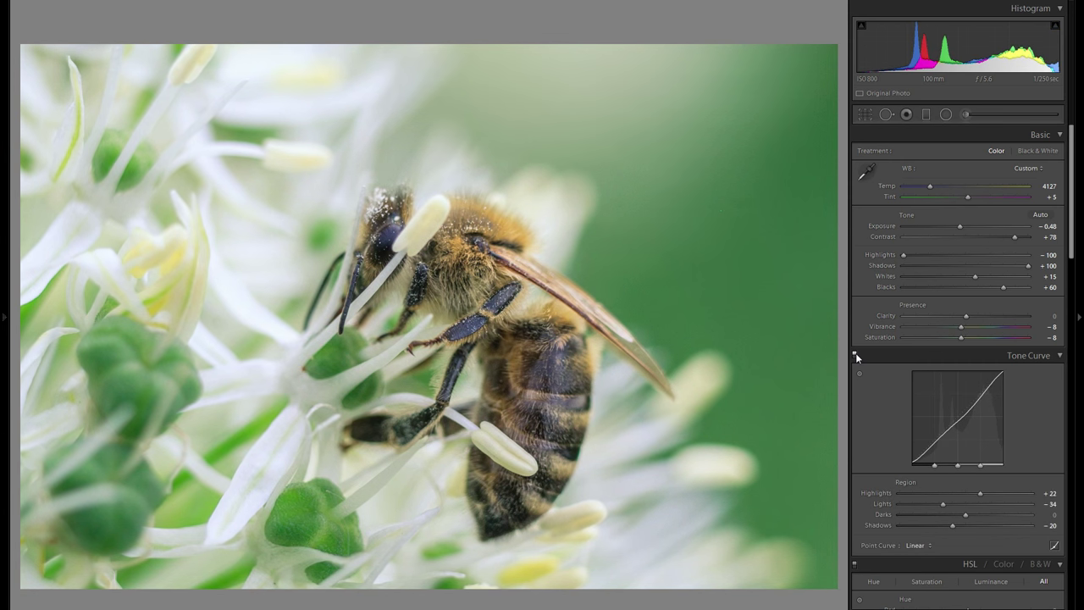
Try the Adobe Standard camera calibration profile and switch back to Camera Landscape
scroll(929, 392, "down", 3)
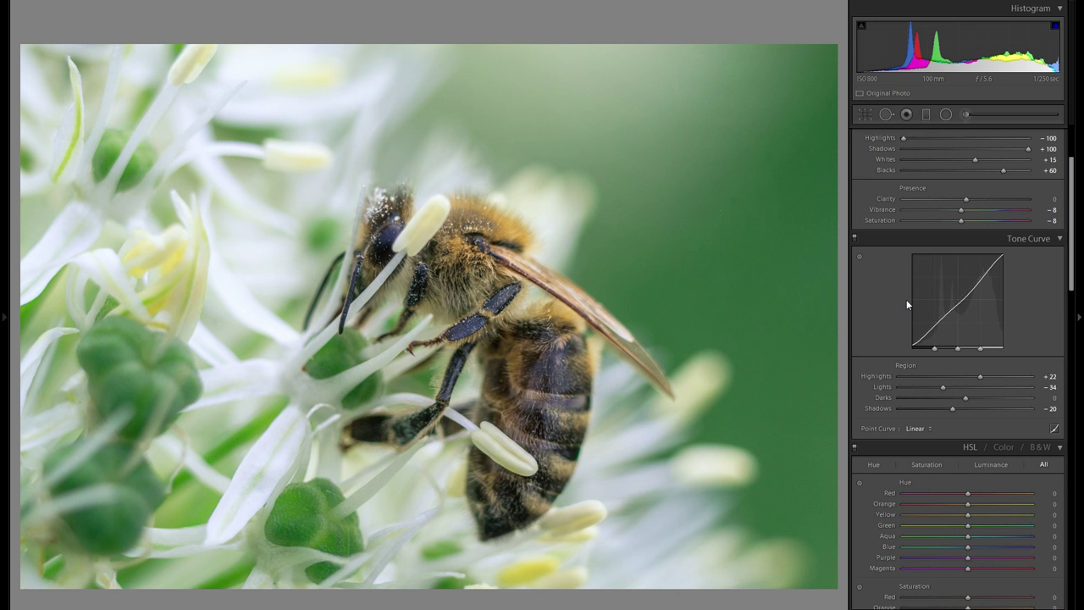
scroll(908, 305, "down", 3)
scroll(951, 358, "down", 3)
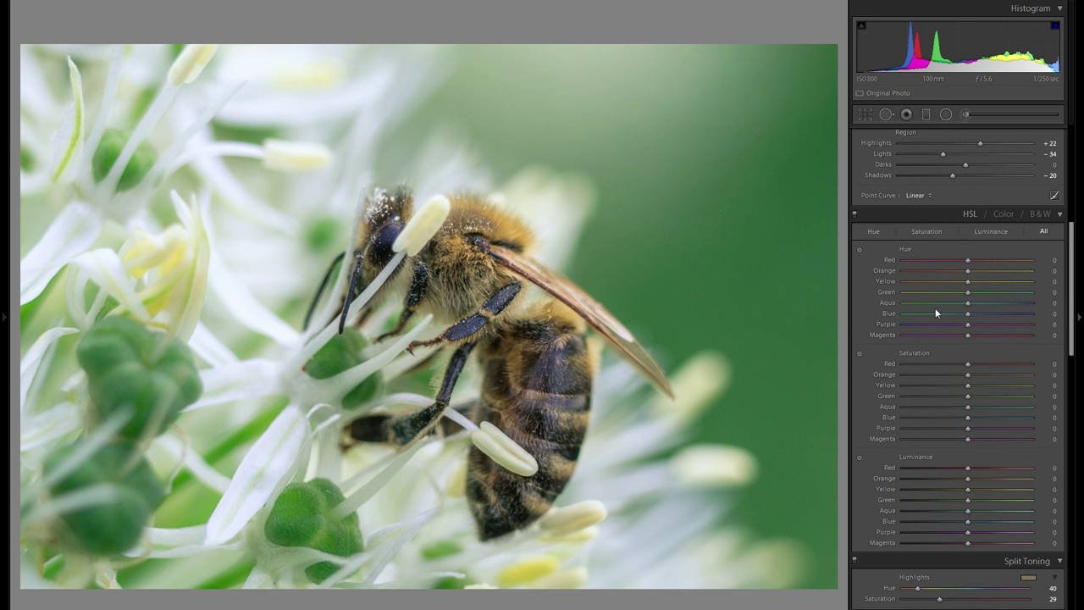
scroll(940, 334, "down", 6)
scroll(941, 333, "down", 14)
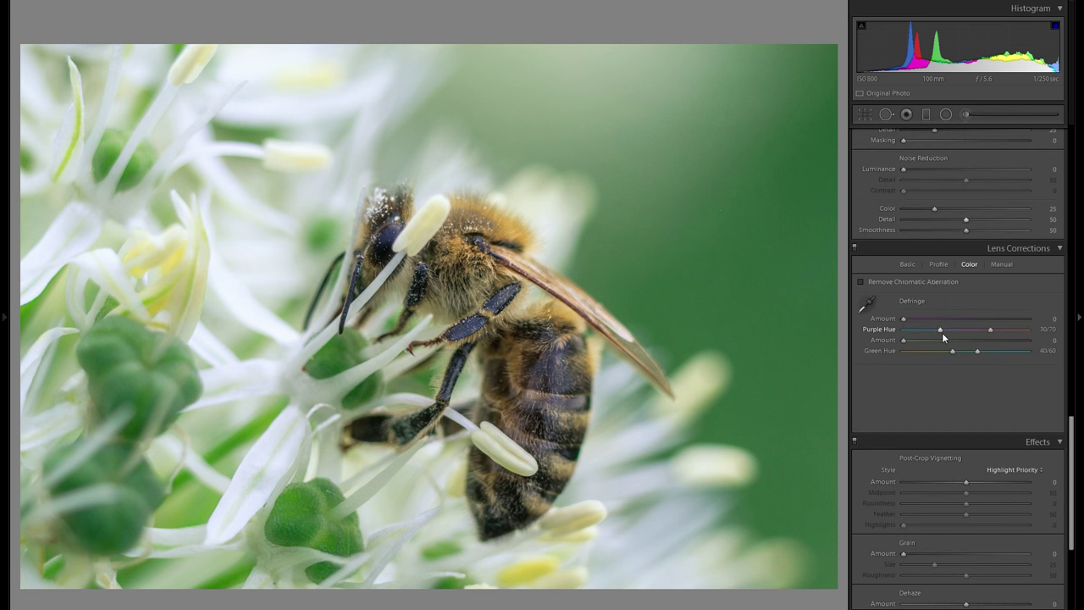
scroll(983, 364, "down", 3)
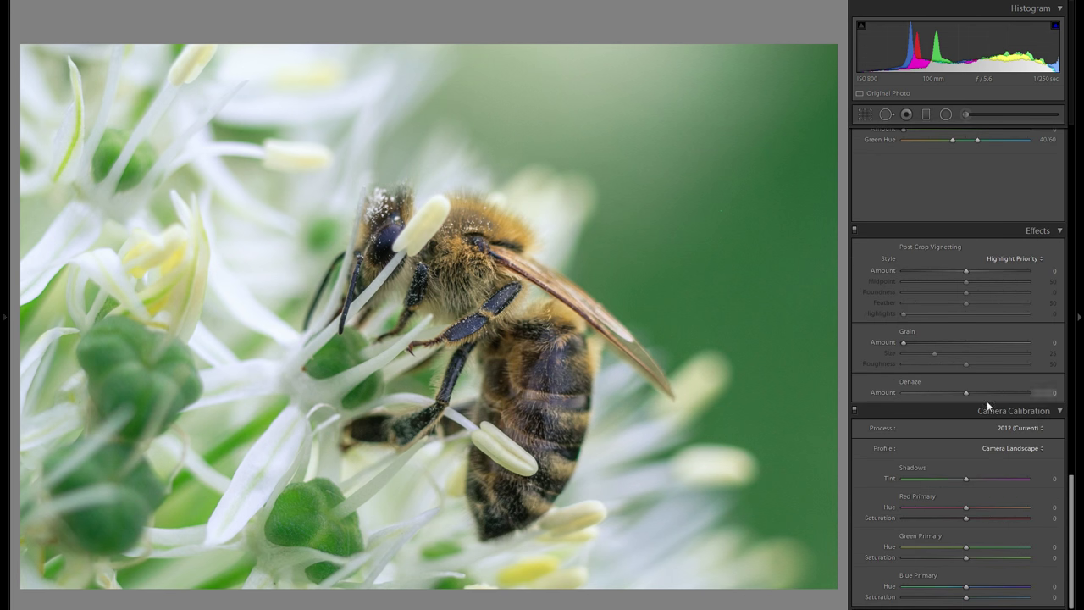
left_click(992, 449)
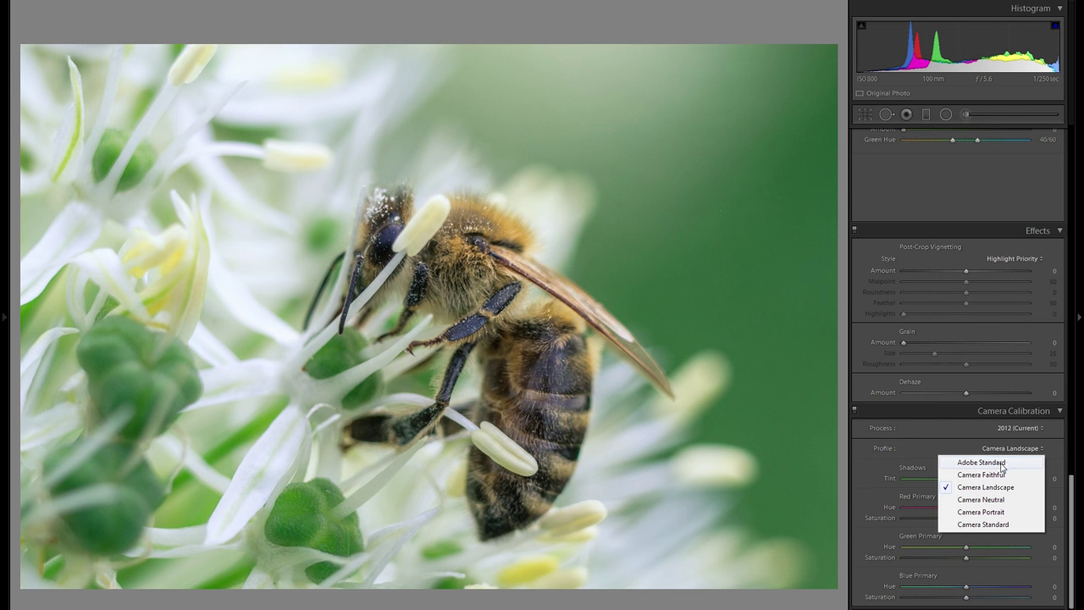
left_click(1004, 461)
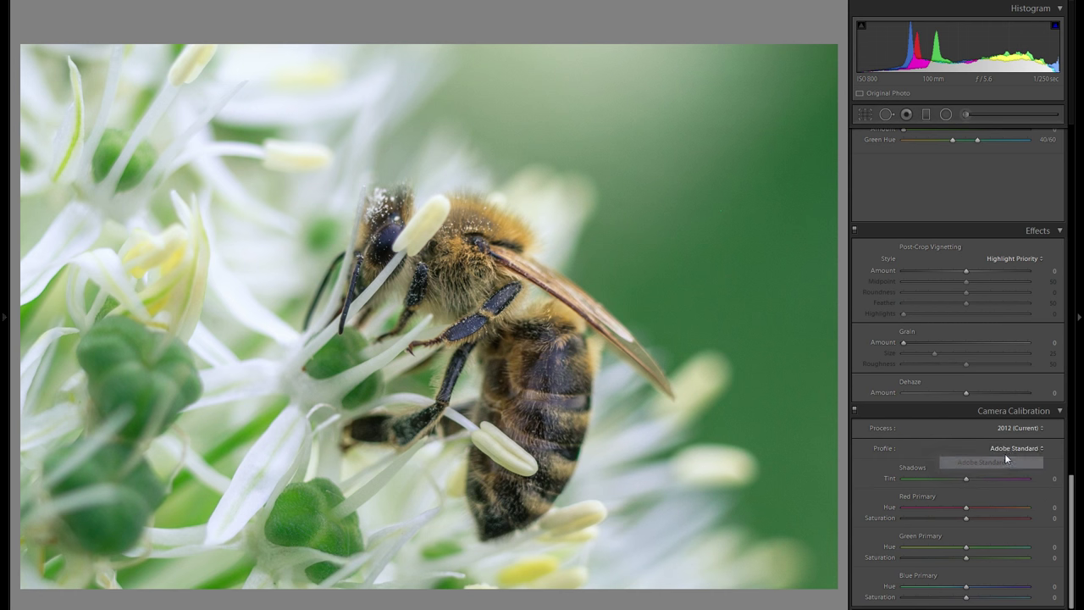
left_click(1005, 447)
left_click(1006, 487)
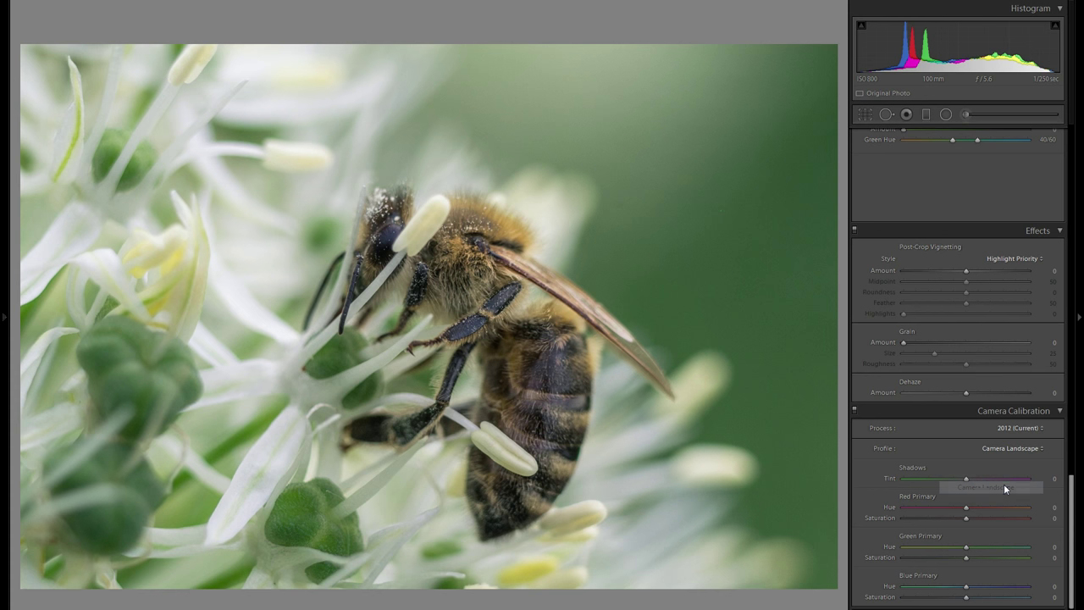
Set the camera calibration hues to −28 for Green Primary, −26 for Blue Primary and +27 for Red Primary
left_click(951, 547)
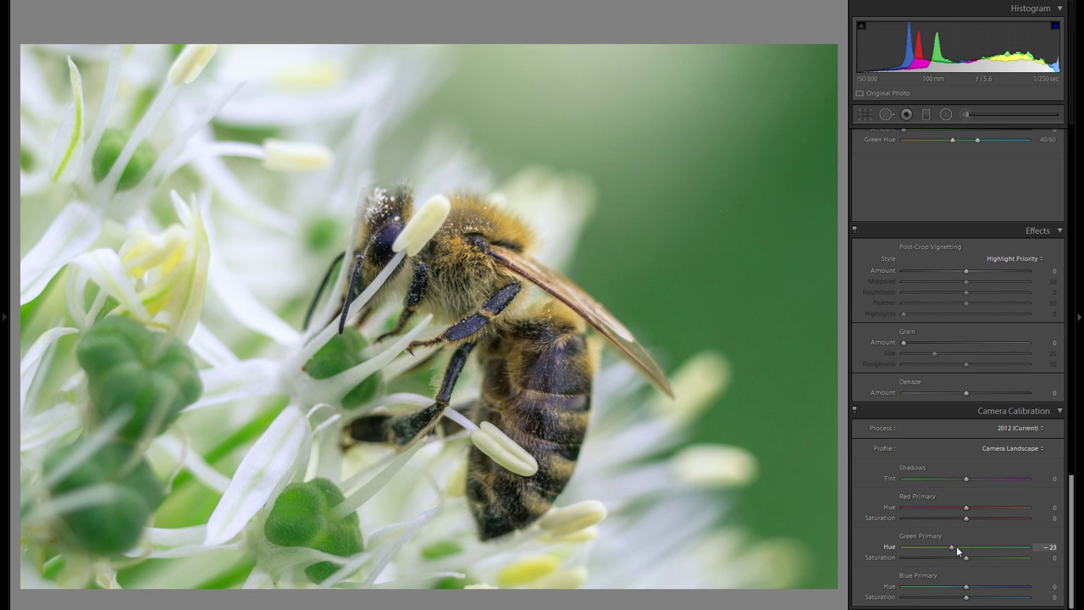
left_click_drag(958, 547, 952, 546)
left_click_drag(966, 587, 958, 589)
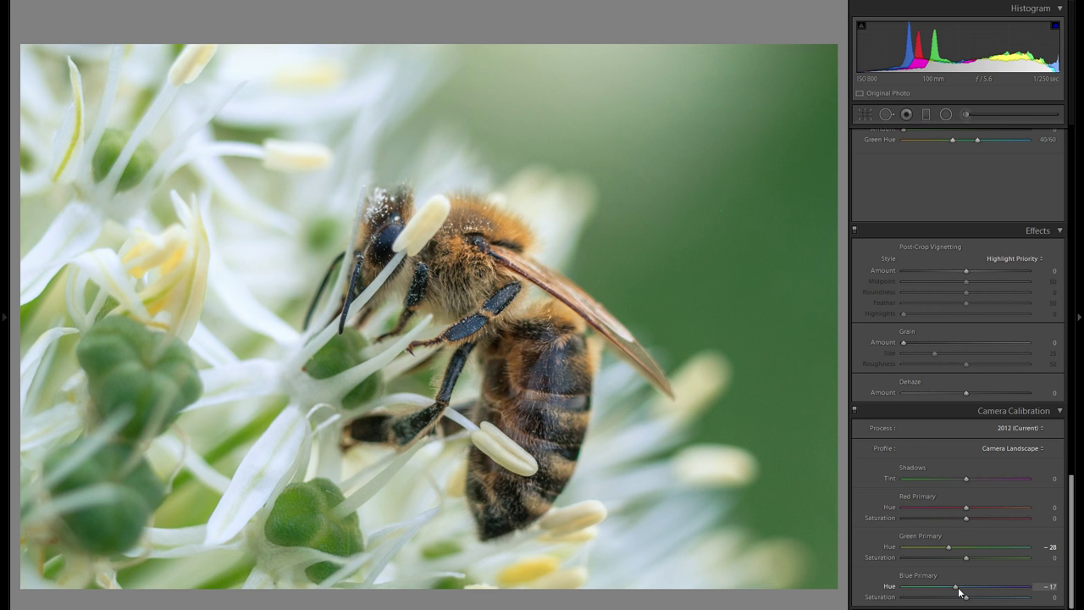
left_click_drag(959, 592, 950, 591)
left_click_drag(965, 506, 980, 508)
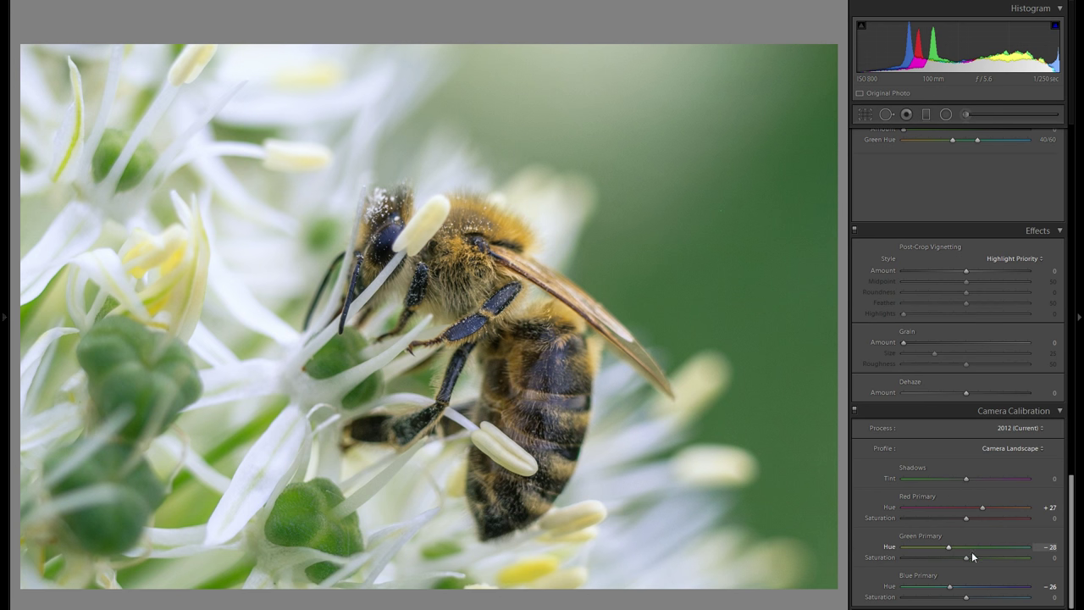
Set Green Primary Saturation to +15 and Blue Primary Saturation to +10, comparing with the calibration switched off and on
left_click_drag(948, 559, 990, 559)
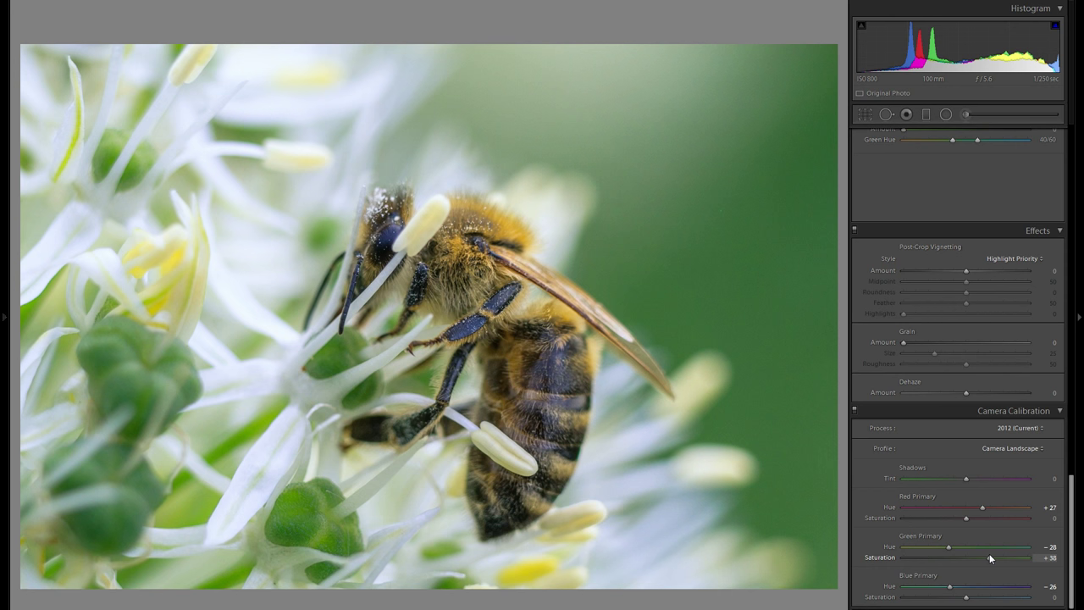
left_click(854, 410)
left_click(855, 410)
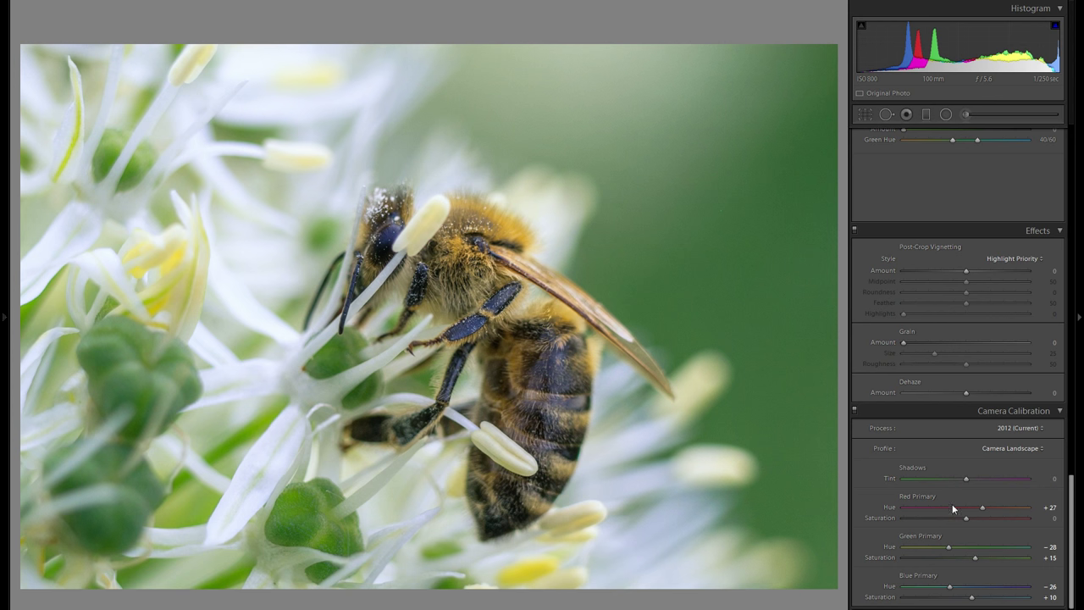
Try the Adobe Standard profile with the calibration switched off and on for comparison, and return to Camera Landscape
left_click(1000, 448)
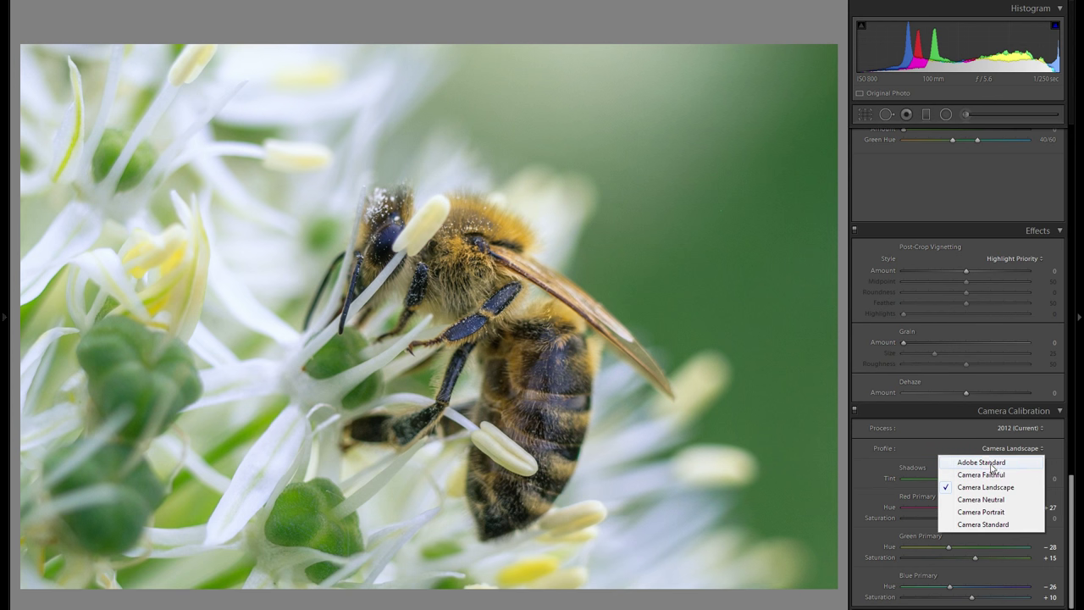
left_click(1003, 462)
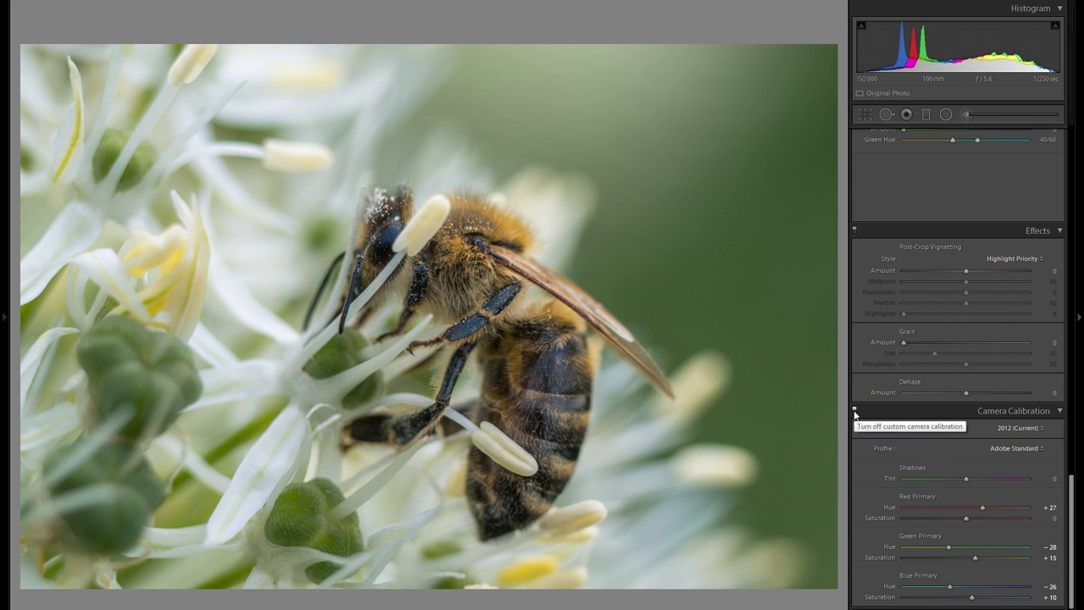
left_click(854, 410)
left_click(854, 410)
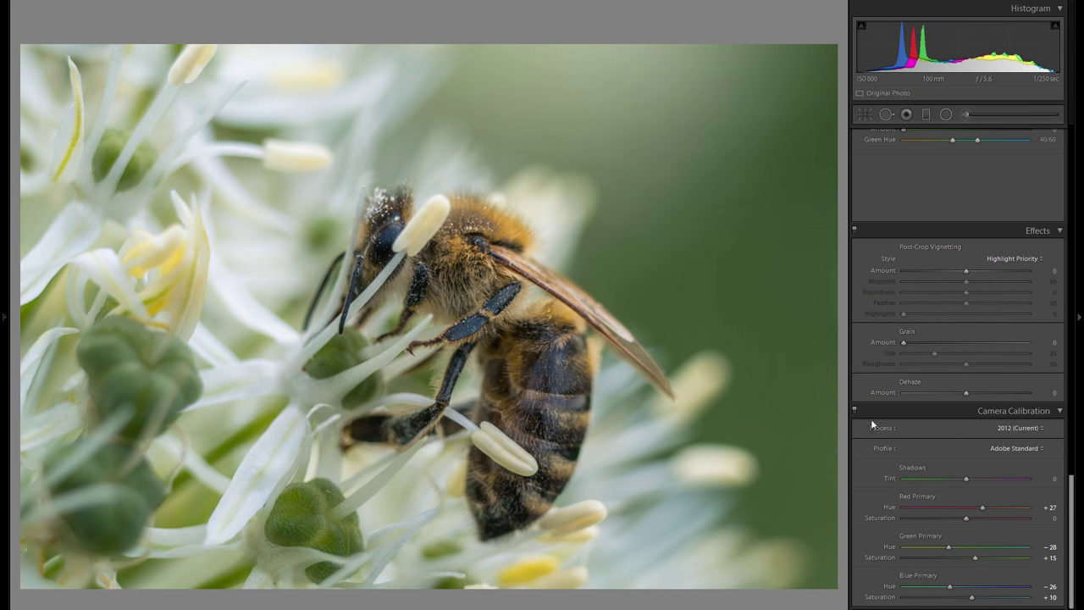
left_click(855, 410)
left_click(855, 409)
left_click(855, 409)
left_click(855, 410)
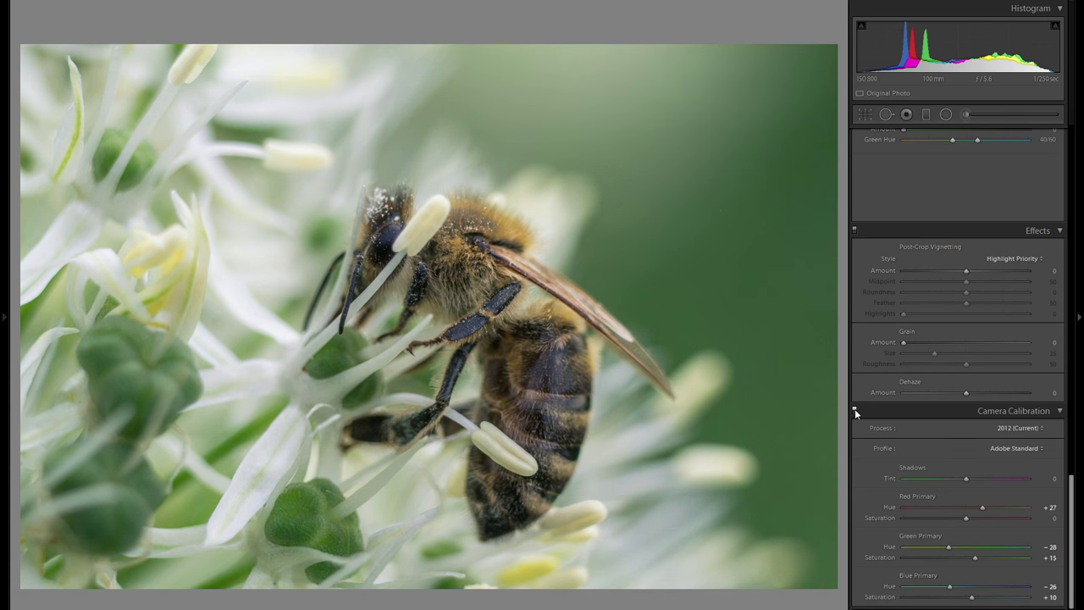
left_click(1017, 448)
left_click(1021, 492)
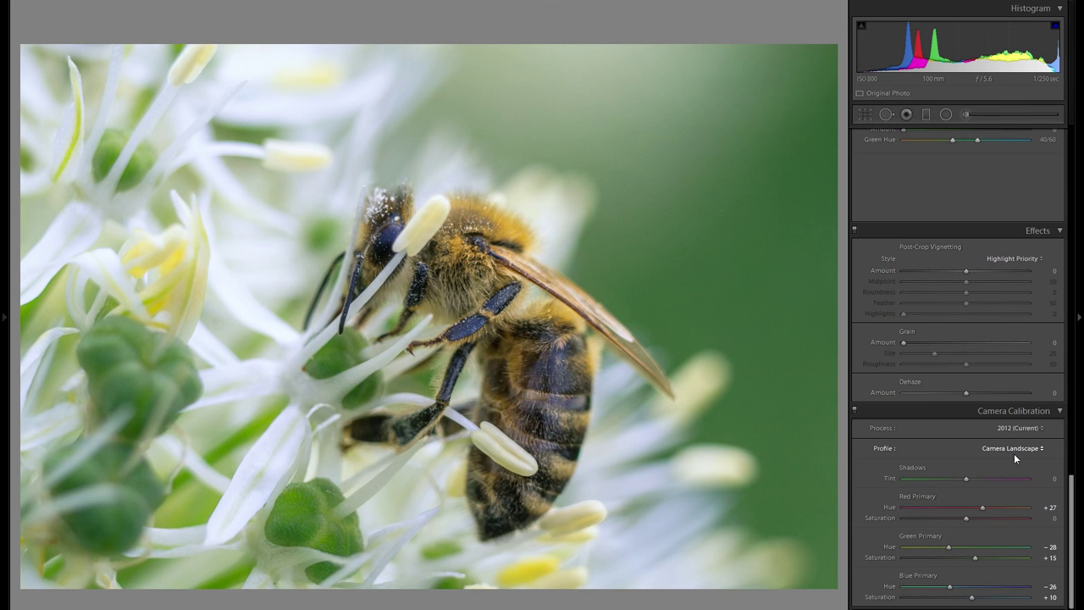
Add a post-crop vignette with Amount −11, Midpoint 0 and Feather 80
scroll(987, 461, "up", 3)
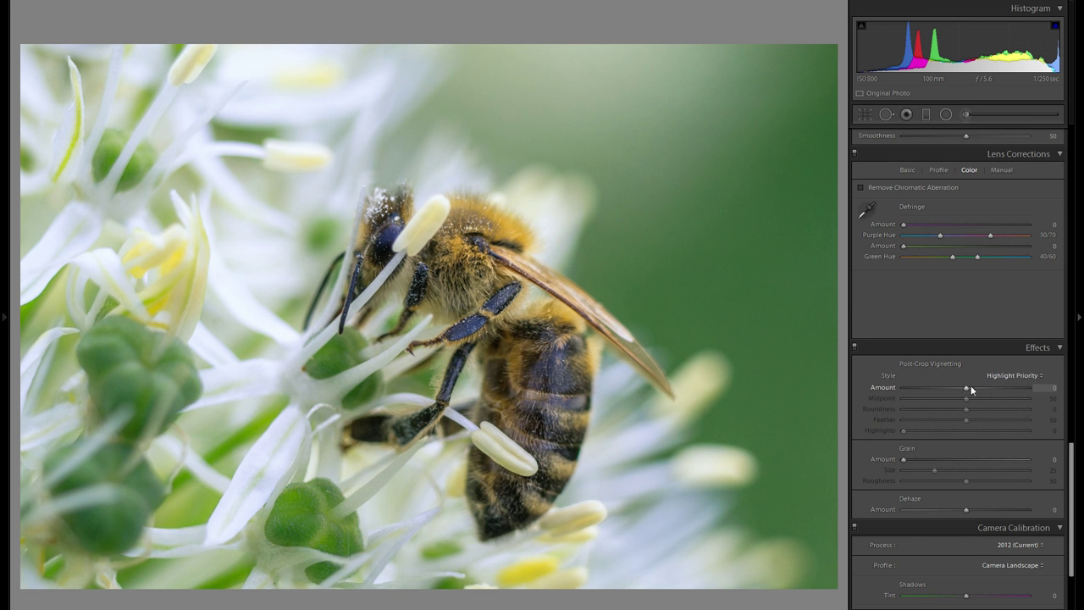
left_click_drag(965, 387, 884, 400)
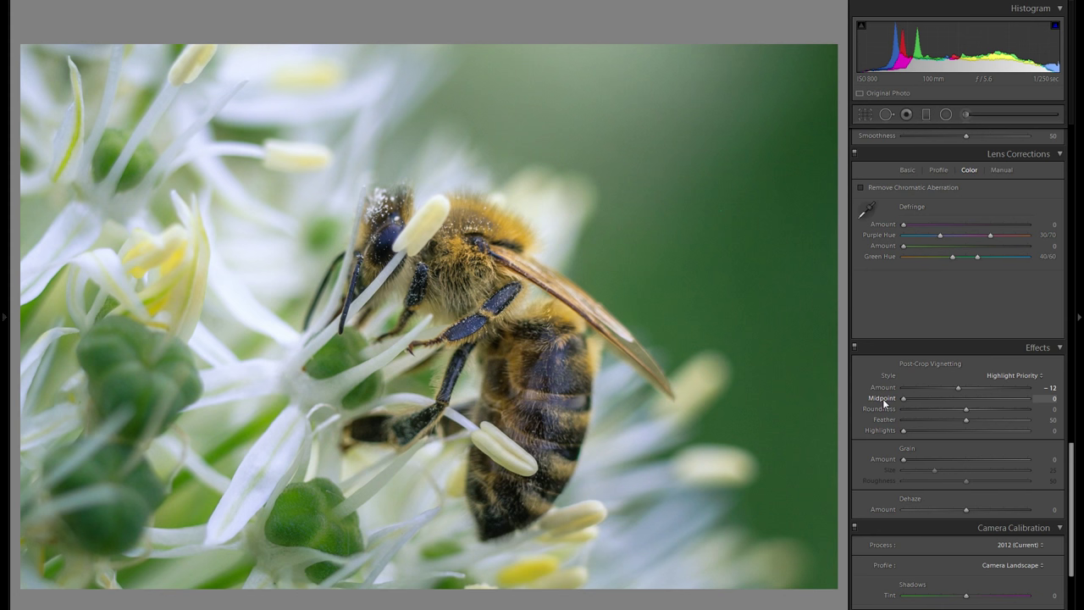
left_click_drag(996, 420, 1005, 421)
left_click_drag(959, 387, 947, 384)
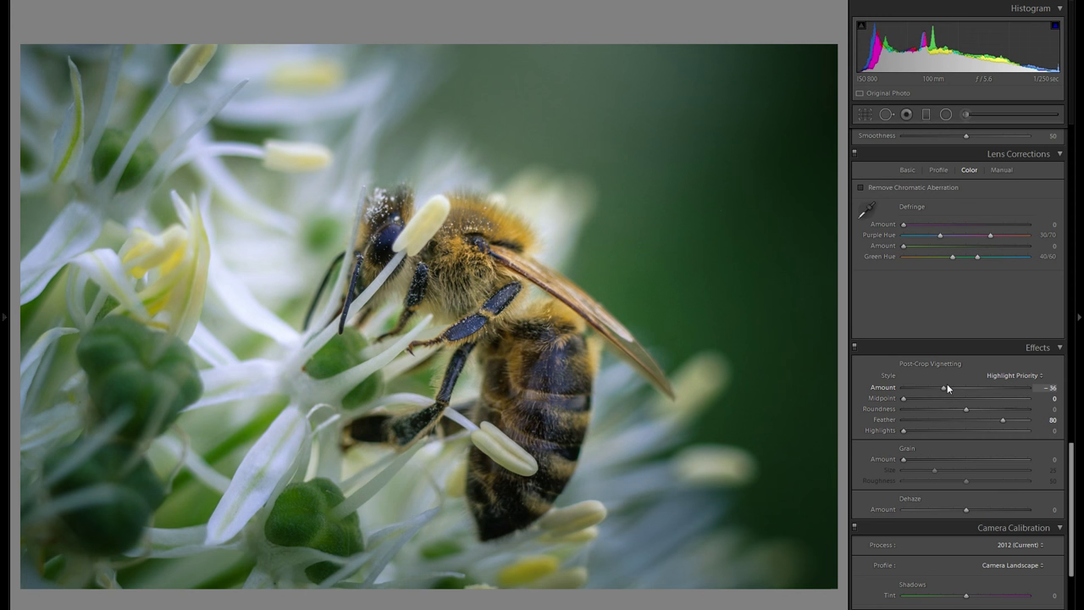
double_click(890, 388)
left_click_drag(962, 388, 956, 388)
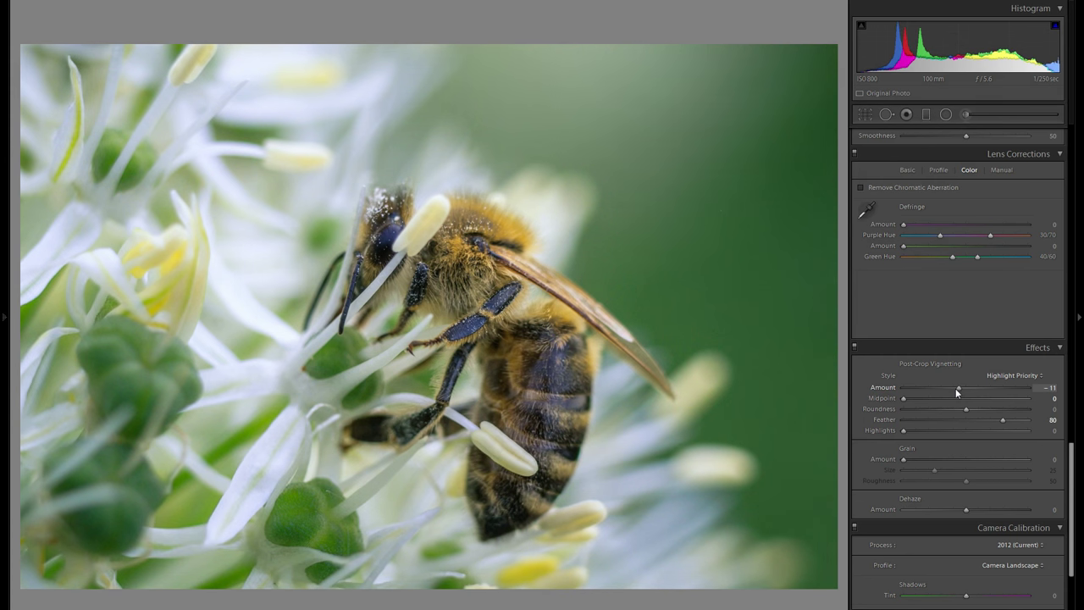
Compare the photo with the vignette effect switched off and on
left_click(855, 347)
left_click(855, 347)
left_click(856, 345)
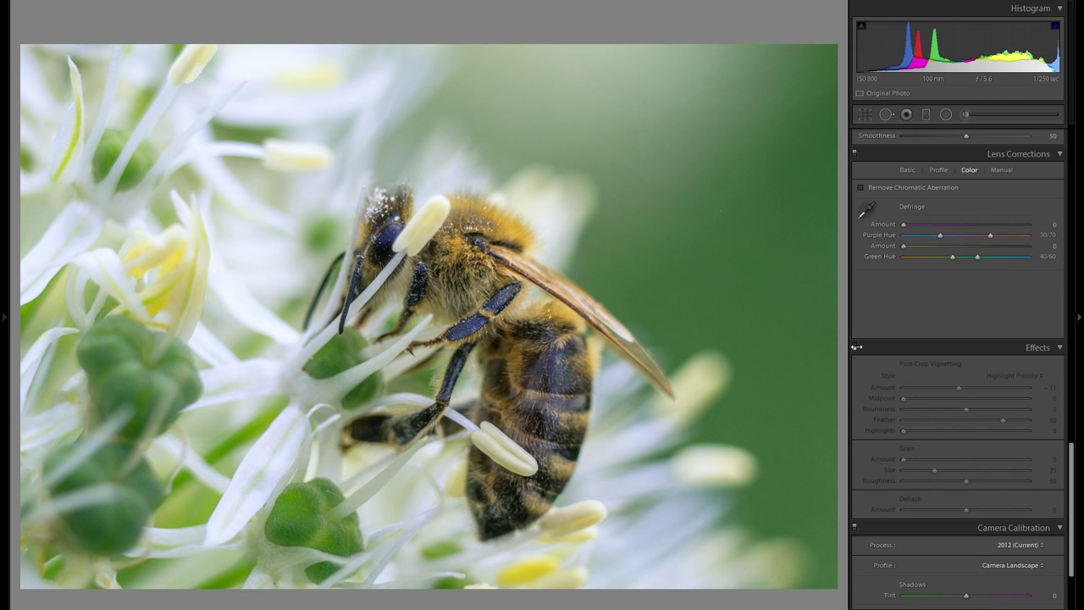
left_click(857, 346)
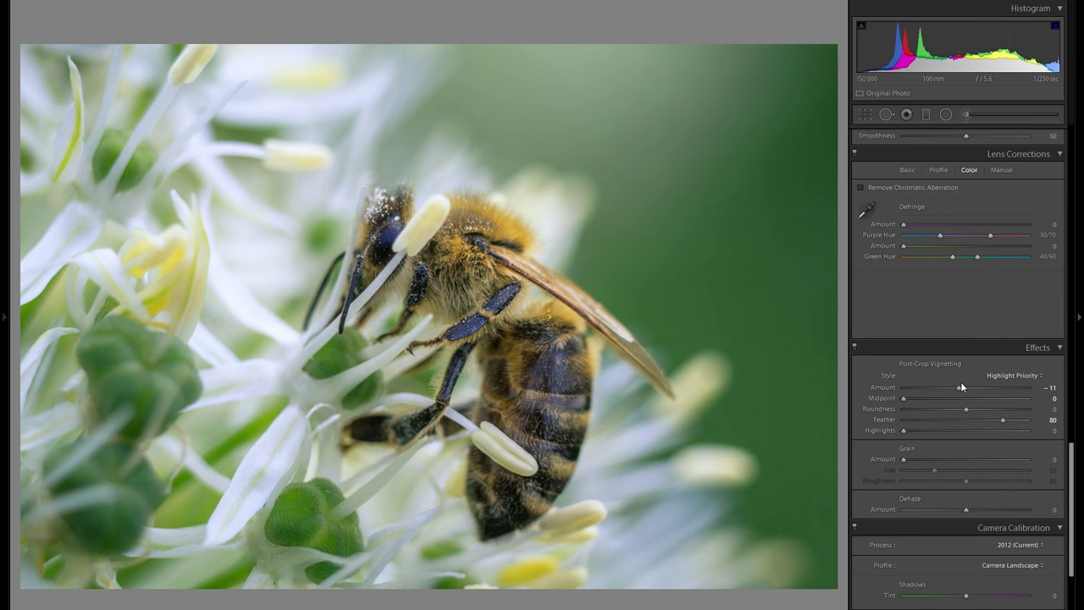
Set the sharpening Amount to 119, checking the bee's fur in close-up and in the full view
scroll(941, 410, "up", 5)
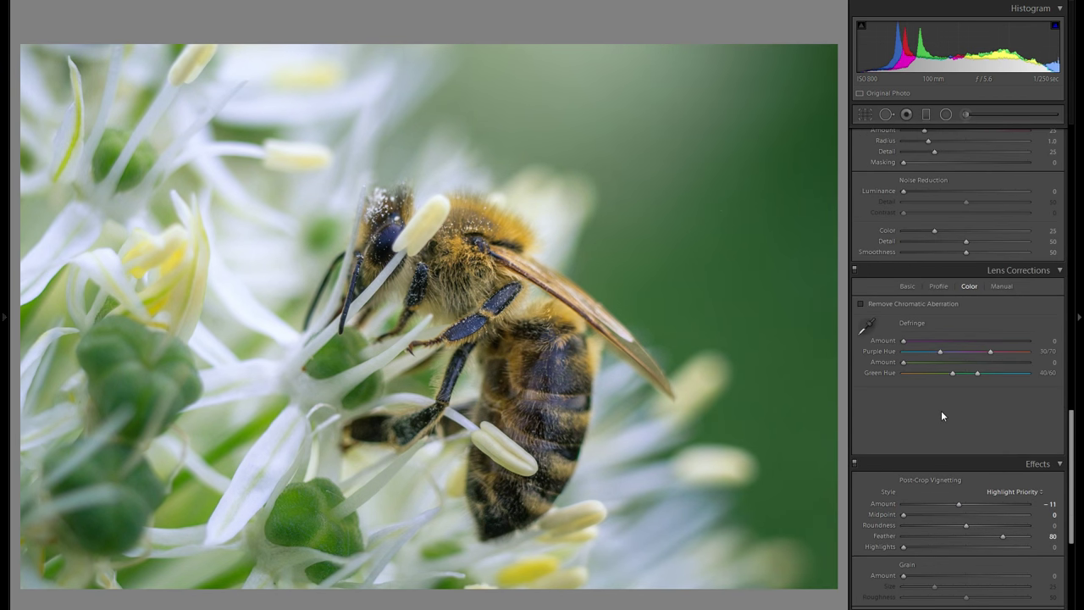
scroll(944, 402, "up", 2)
scroll(944, 402, "down", 2)
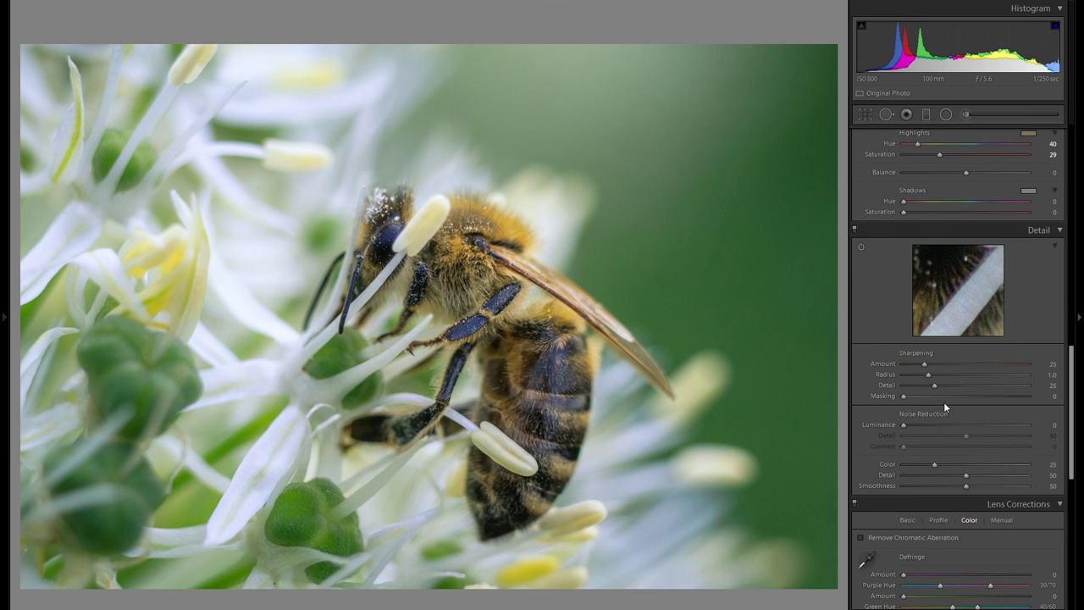
left_click(984, 367)
left_click_drag(983, 367, 1021, 365)
key("z")
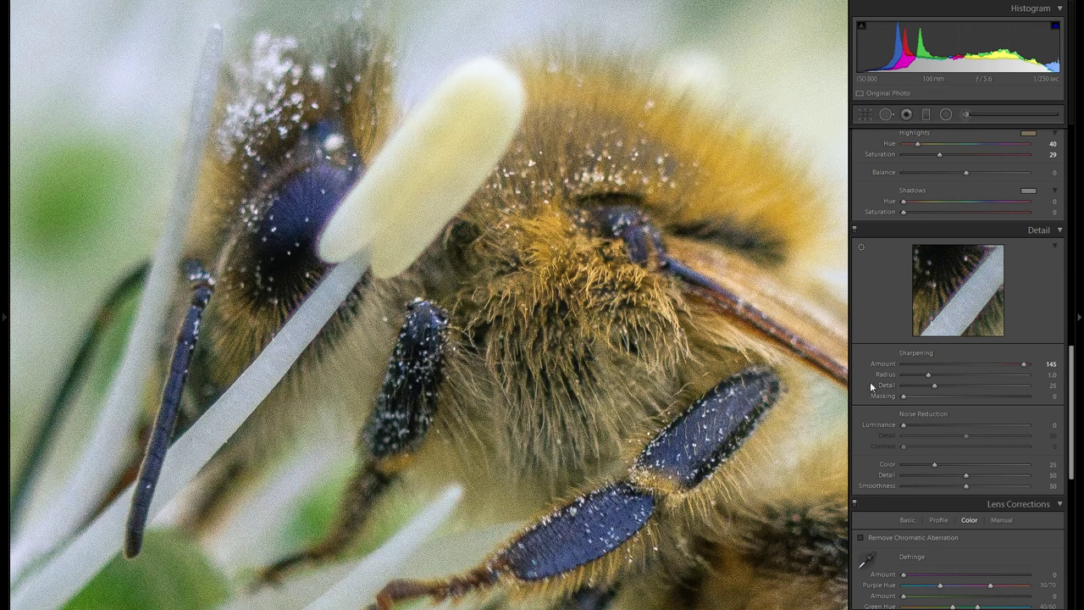
left_click_drag(1002, 366, 995, 367)
left_click_drag(994, 362, 1002, 363)
left_click(515, 268)
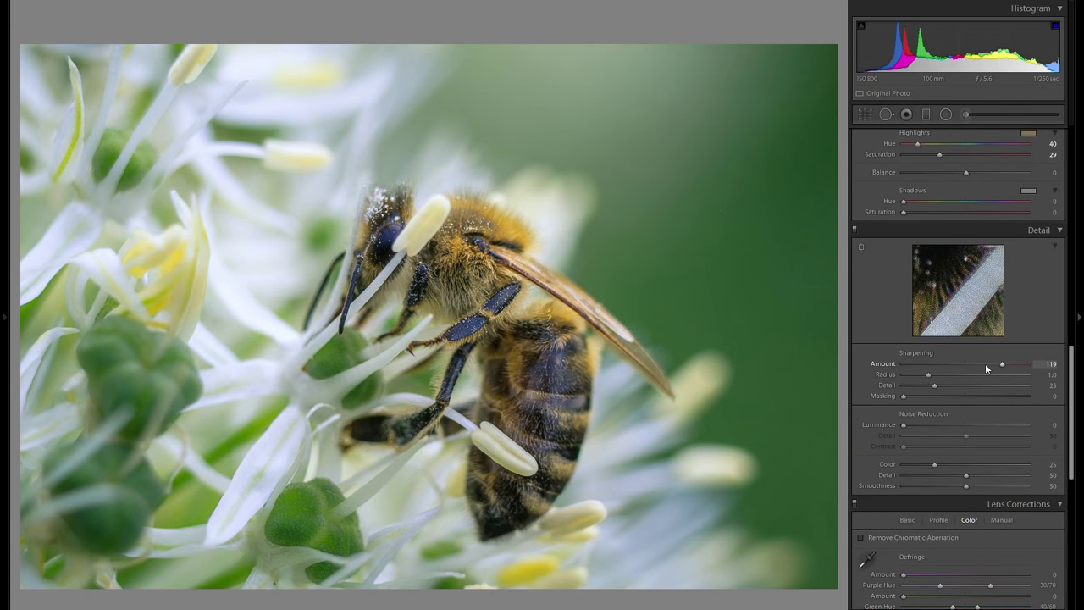
Raise the sharpening Amount to 121 and set Masking to 52, previewing the mask
key("Up")
key("Up")
left_click(943, 396, "alt")
left_click_drag(943, 397, 966, 398)
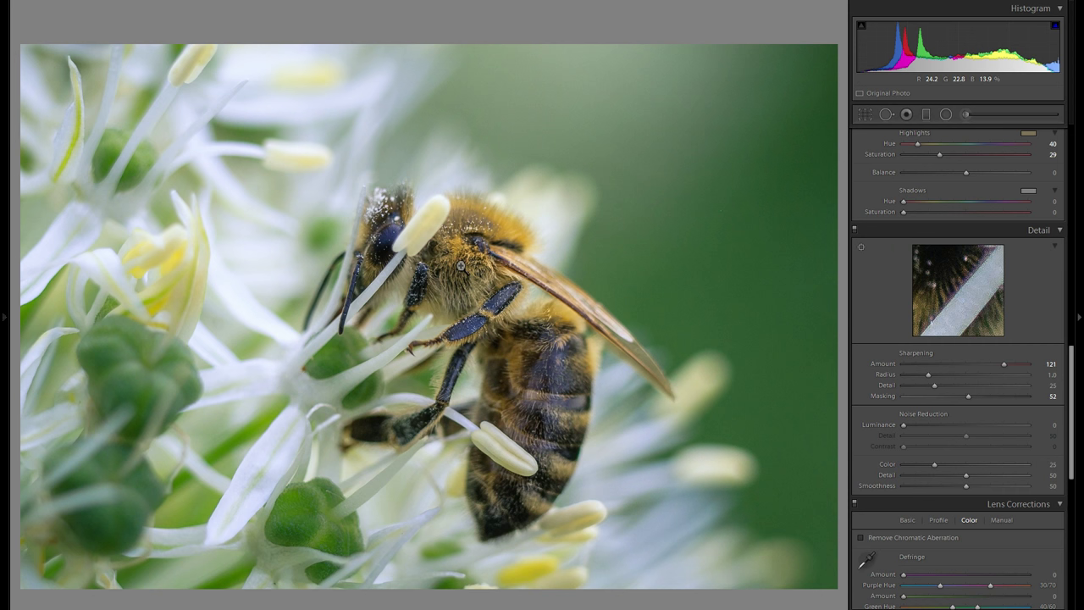
Set the Color noise reduction to 100, checking the bee in close-up
left_click(466, 272)
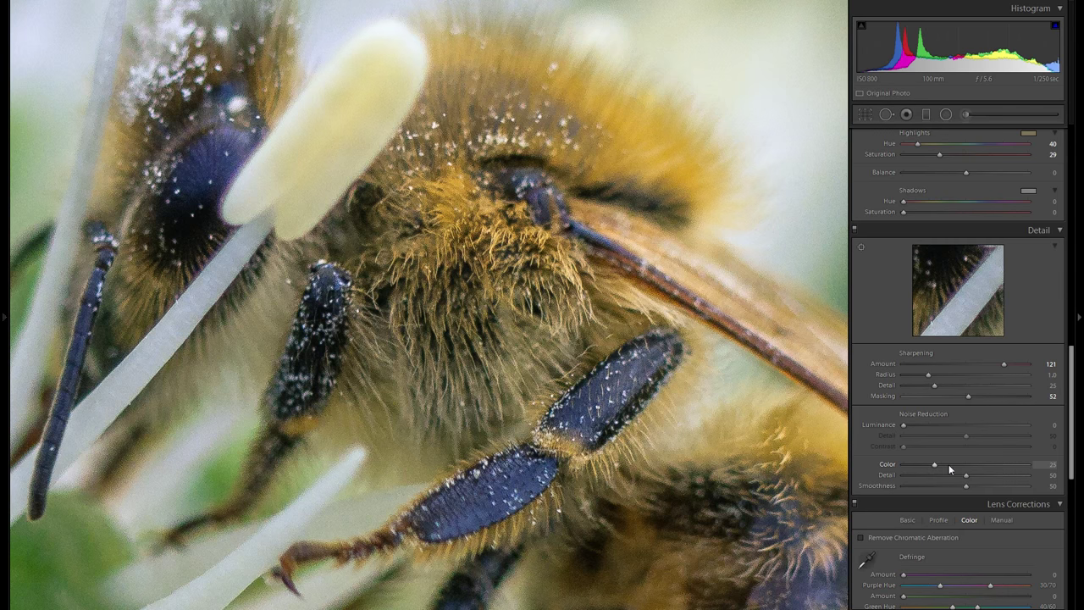
left_click_drag(947, 464, 1028, 464)
key("z")
double_click(888, 463)
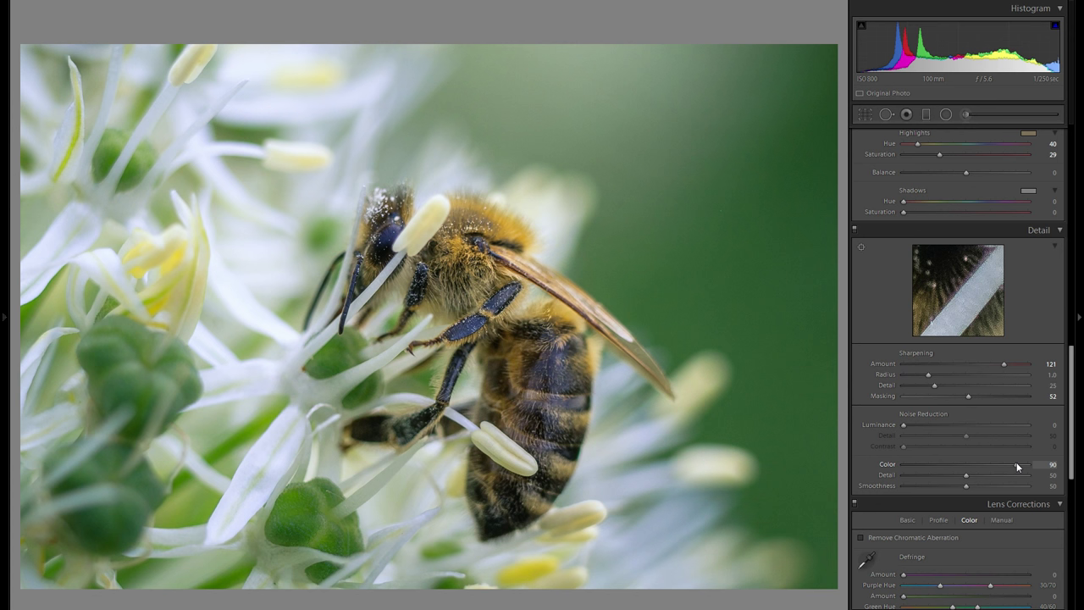
left_click_drag(1016, 462, 1029, 463)
key("z")
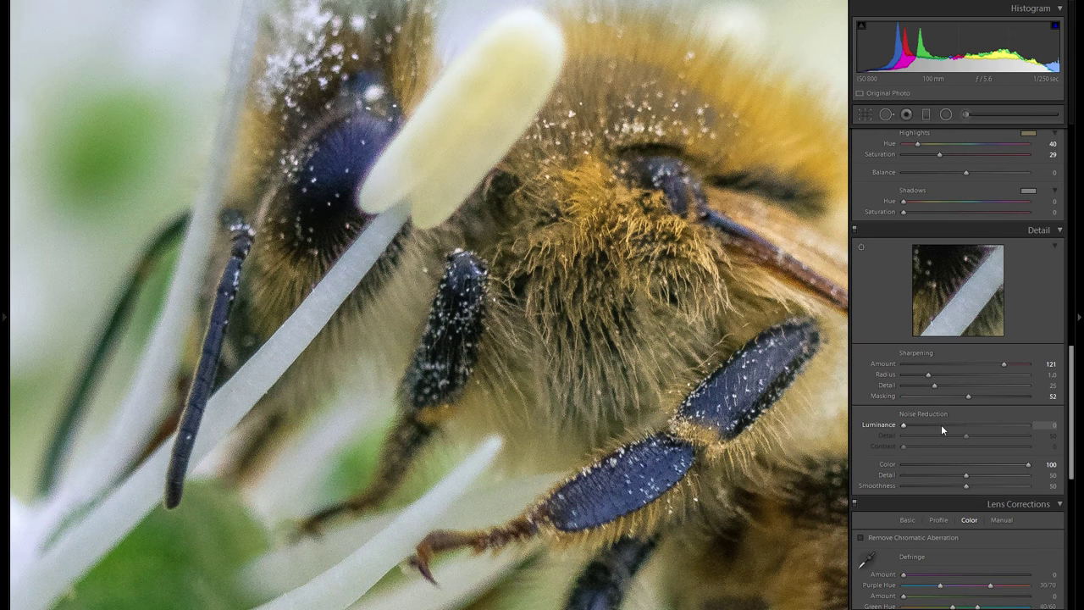
Use HSL targeted adjustments to set Saturation to Orange +4, Yellow +19, Green +14 and Luminance to Yellow +2, Green +28
left_click(941, 425)
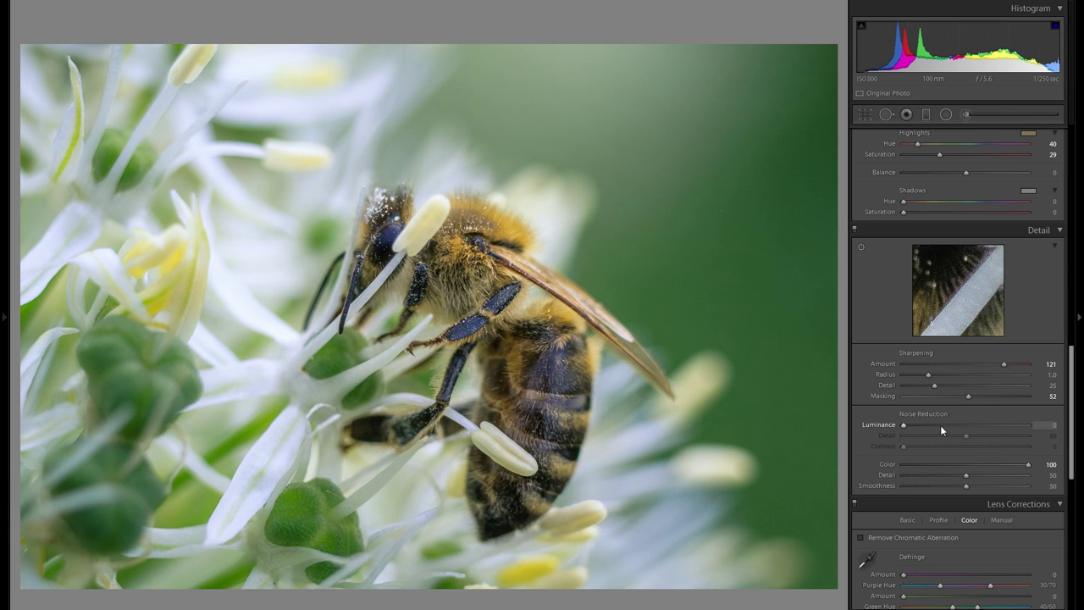
scroll(944, 426, "up", 10)
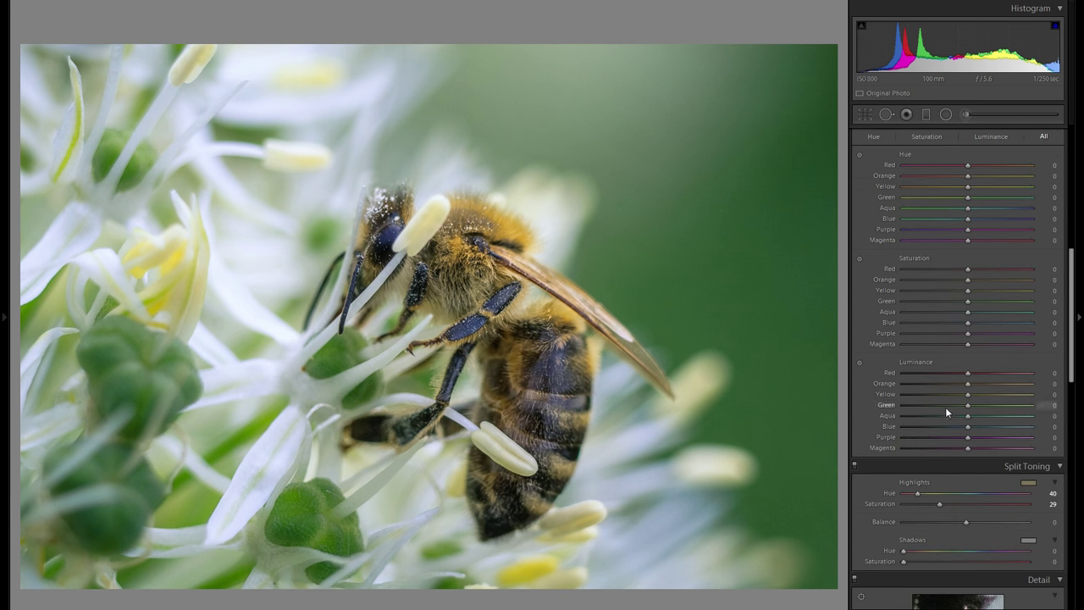
scroll(946, 407, "down", 2)
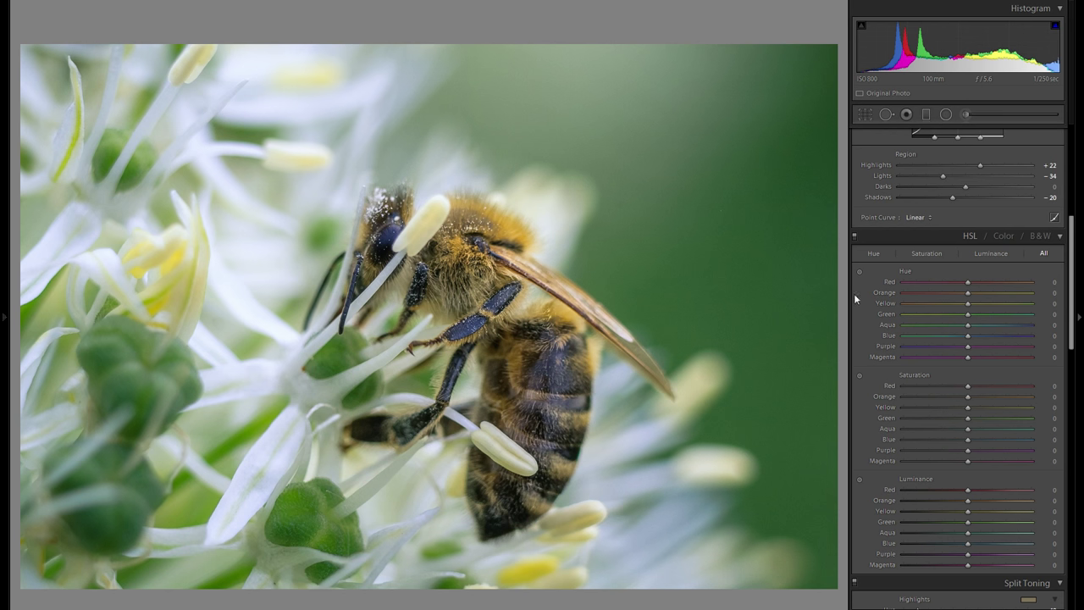
left_click(859, 375)
mouse_move(506, 229)
left_mouse_down()
mouse_move(506, 204)
mouse_move(507, 248)
left_mouse_up()
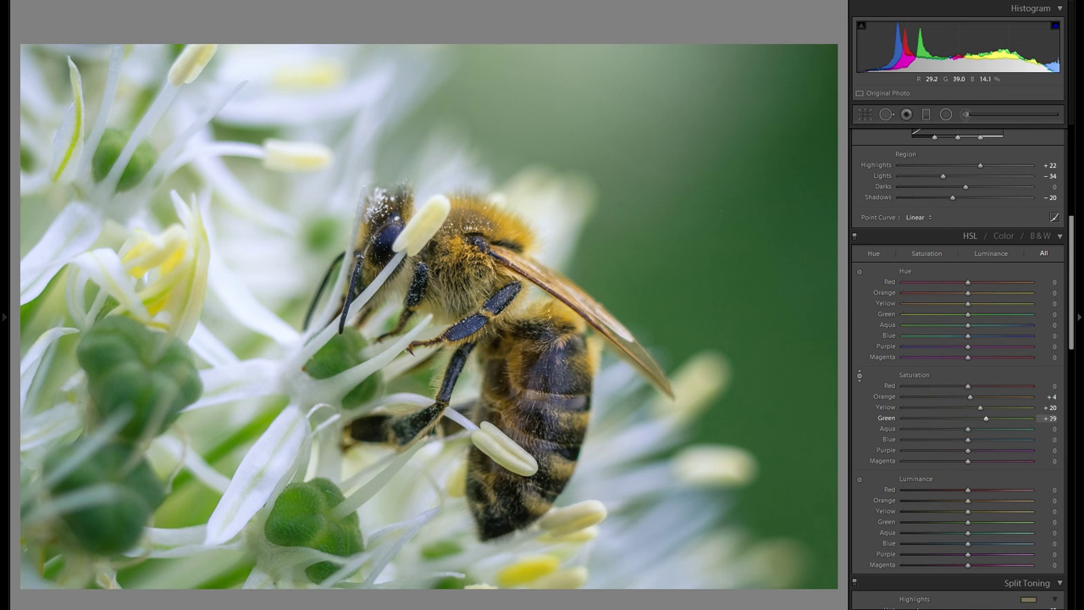
mouse_move(311, 510)
left_mouse_down()
mouse_move(311, 486)
mouse_move(302, 514)
left_mouse_up()
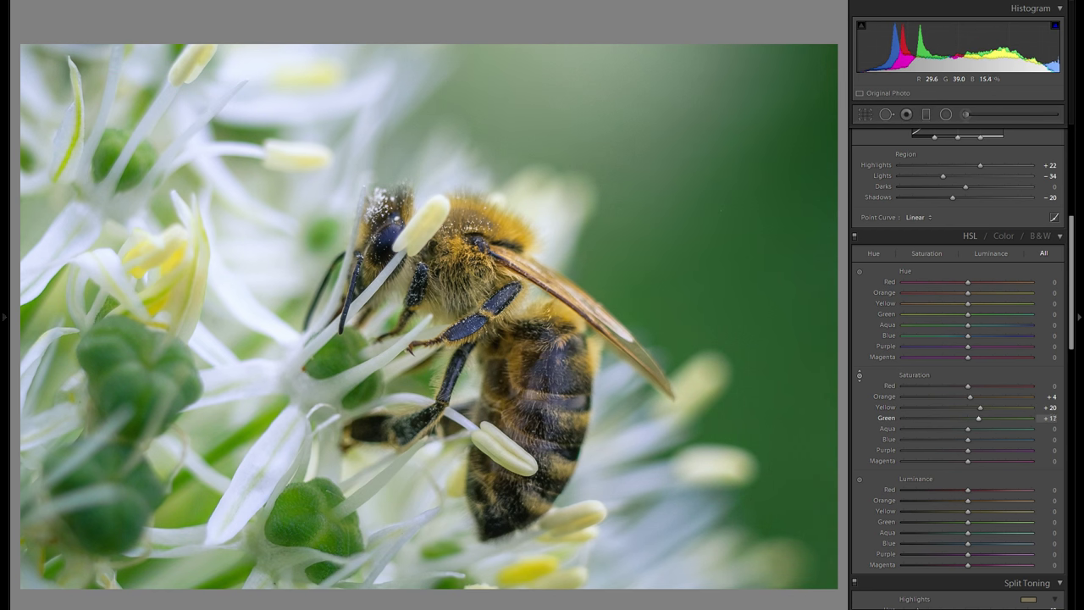
left_click(860, 480)
mouse_move(333, 508)
left_mouse_down()
mouse_move(333, 471)
mouse_move(333, 488)
left_mouse_up()
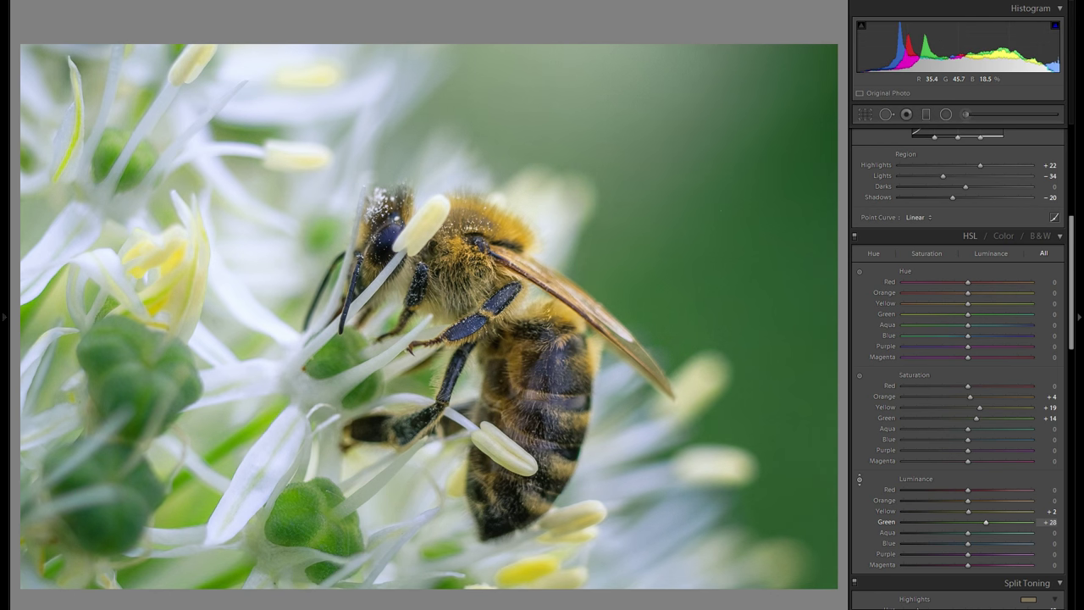
Compare the photo with the HSL adjustments switched off and on
left_click(856, 236)
left_click(856, 237)
left_click(855, 236)
left_click(855, 236)
scroll(957, 303, "up", 5)
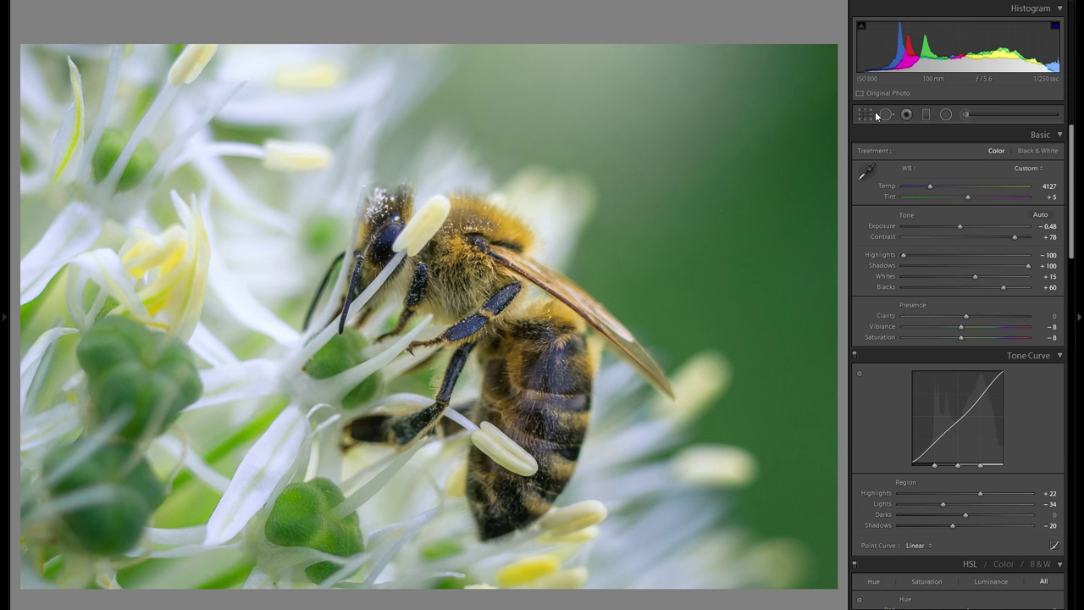
Compare the original and the edited photo side by side, switching between this comparison and the single view
key("y")
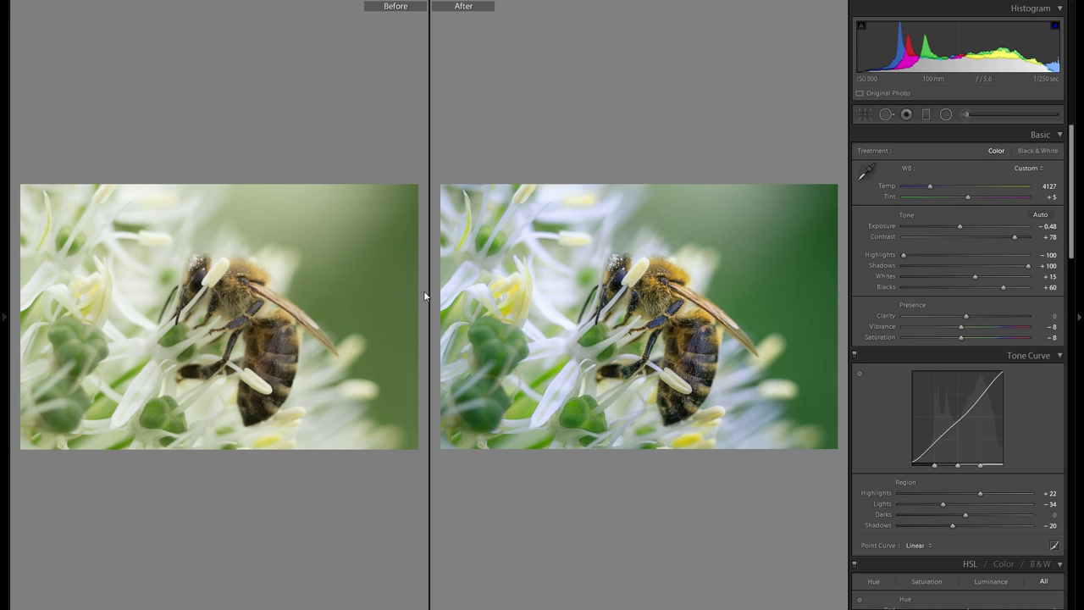
key("y")
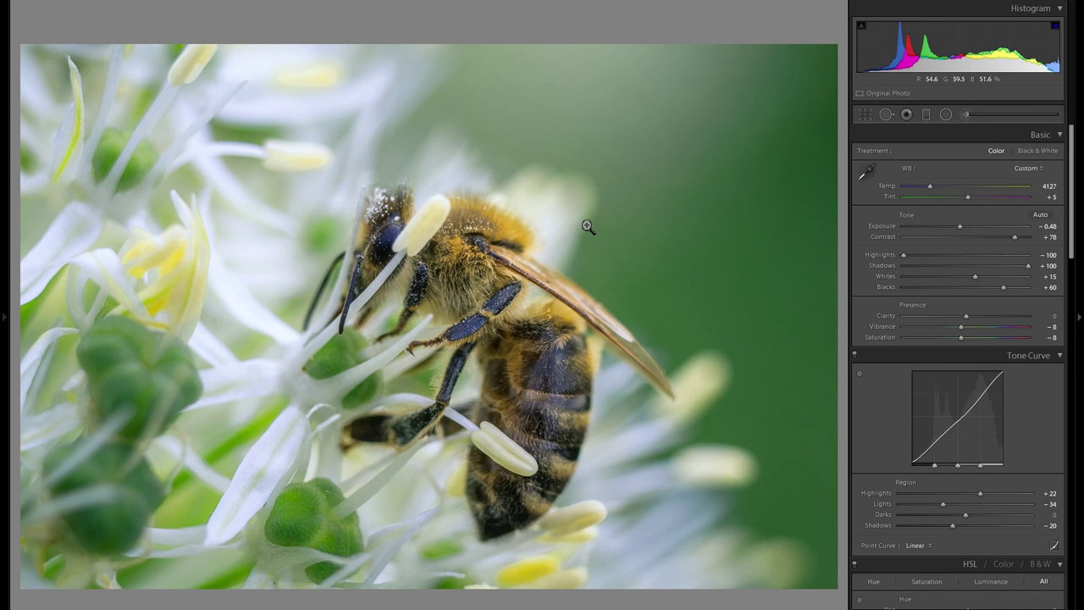
key("y")
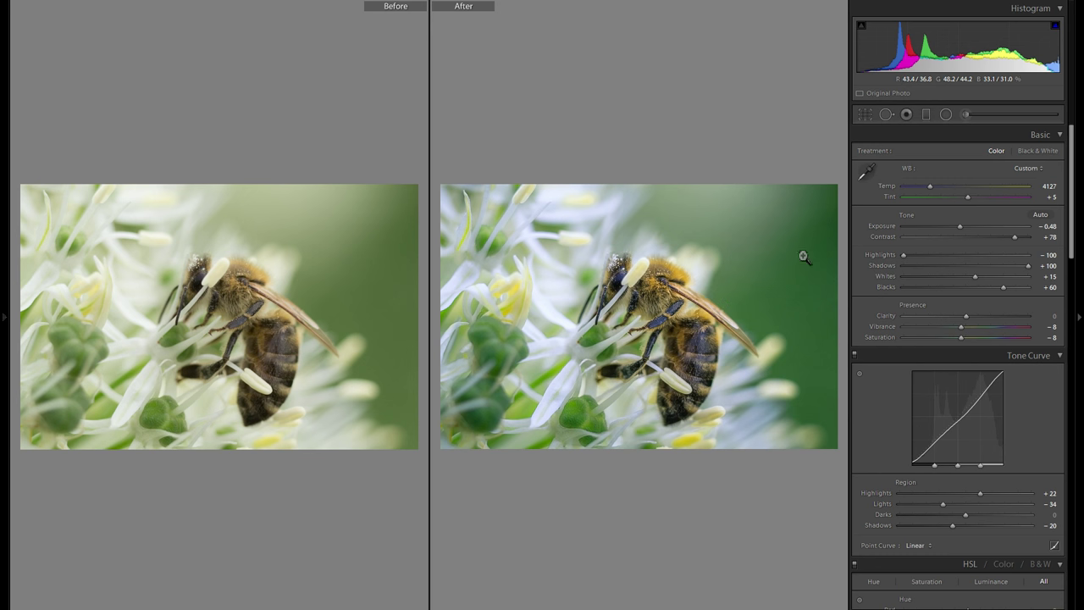
key("y")
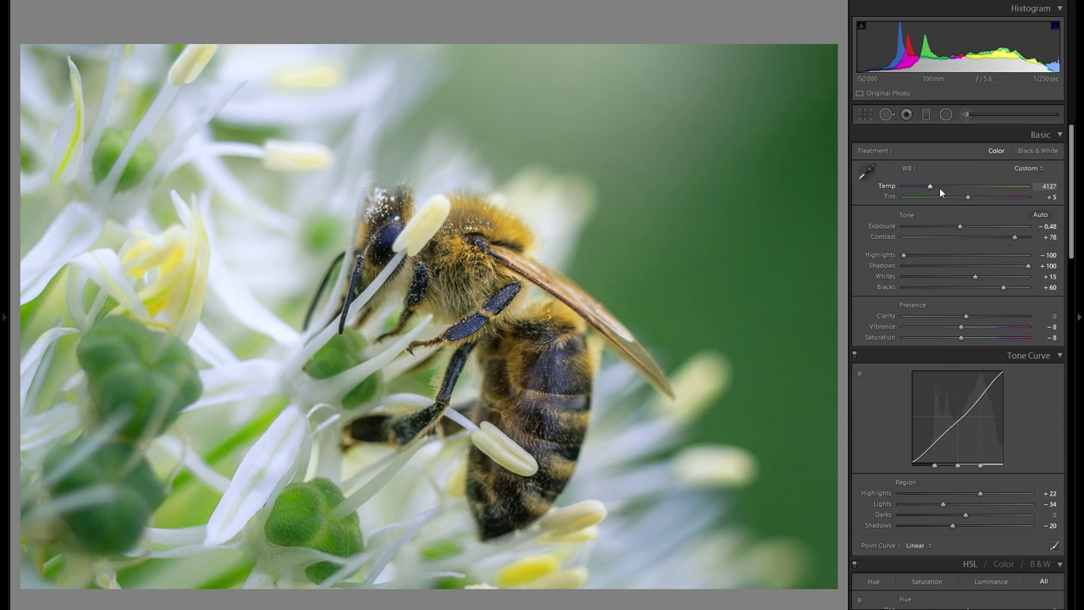
Try a warmer white balance temperature and undo it
left_click(940, 187)
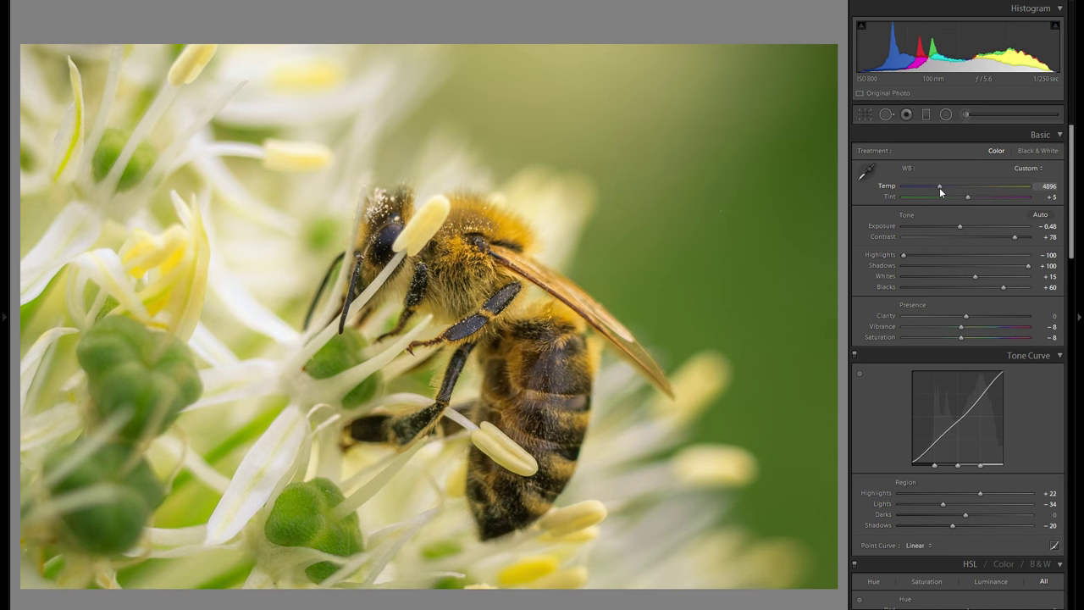
left_click_drag(939, 187, 933, 187)
key("ctrl+z")
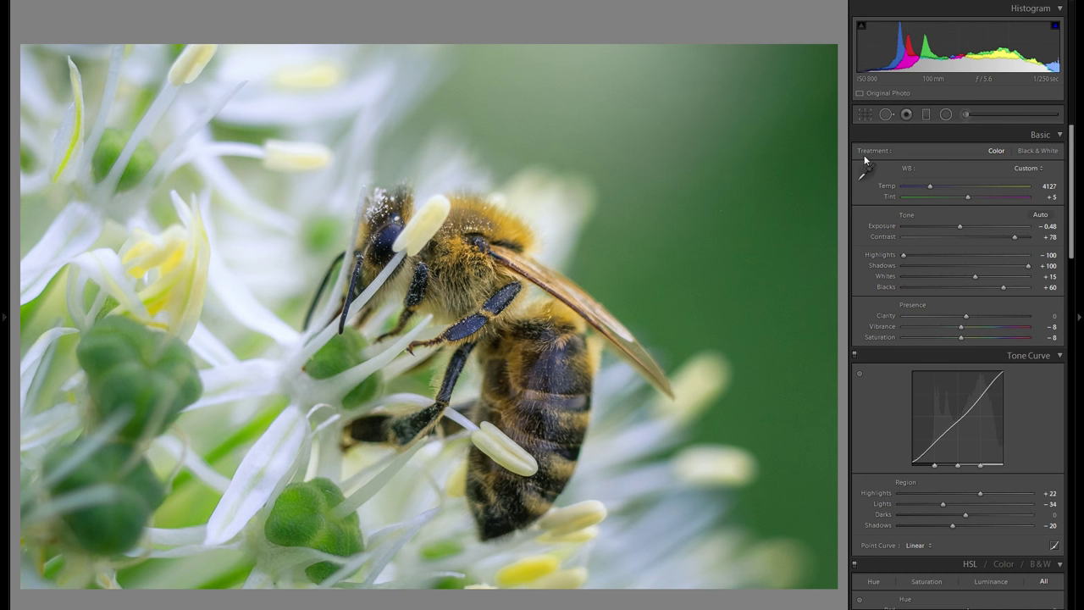
Try cropping a strip off the upper edge of the photo, and undo the crop
left_click(865, 113)
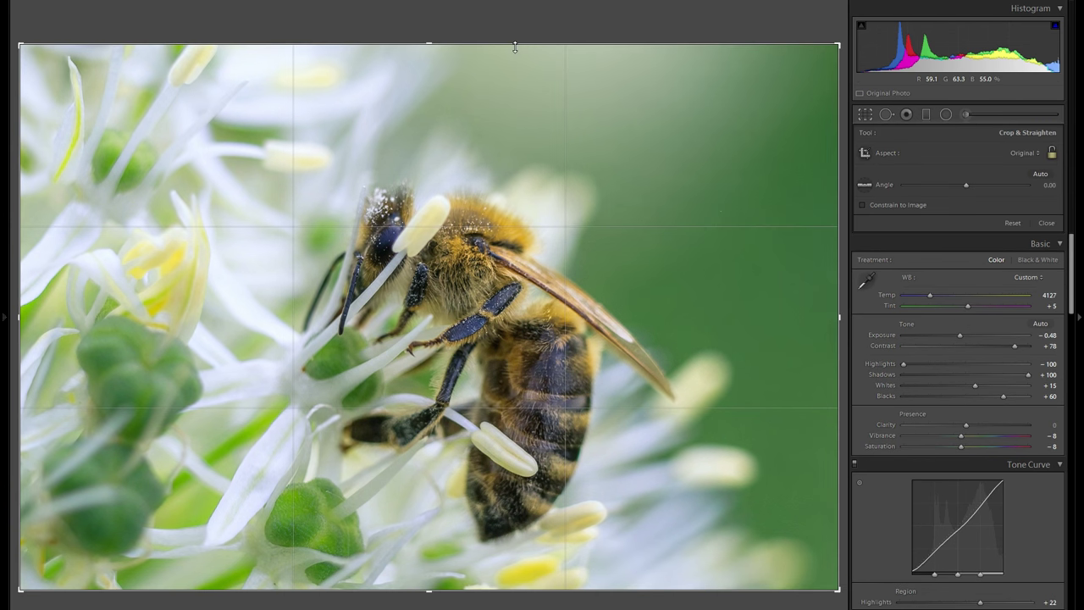
left_click_drag(515, 47, 513, 54)
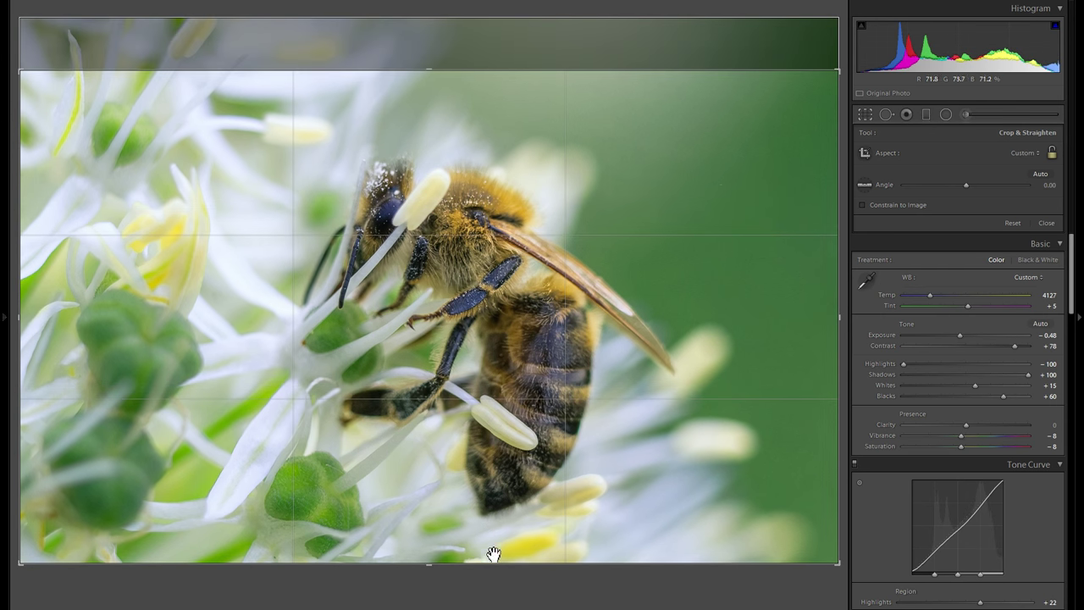
key("ctrl+z")
key("r")
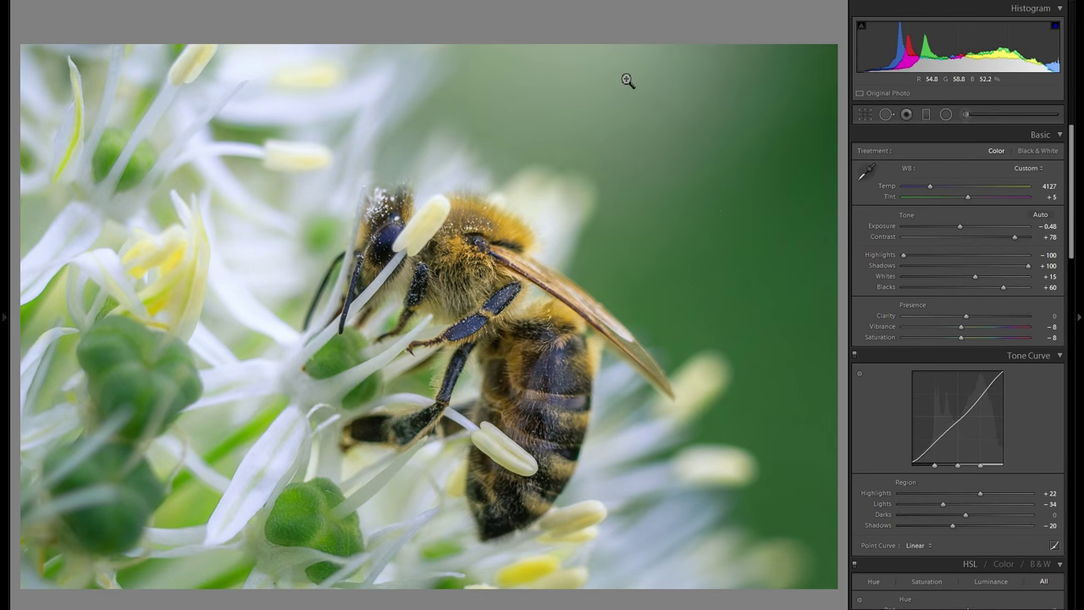
Crop the blurred strip off the photo's upper edge, keeping the full width, and apply the crop
key("r")
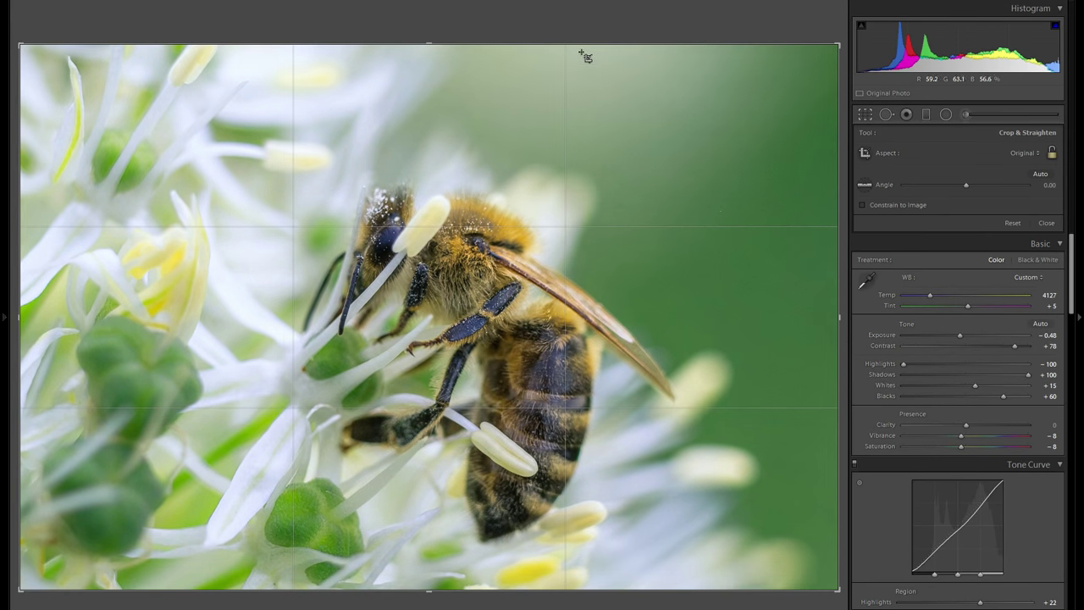
left_click_drag(571, 50, 565, 74)
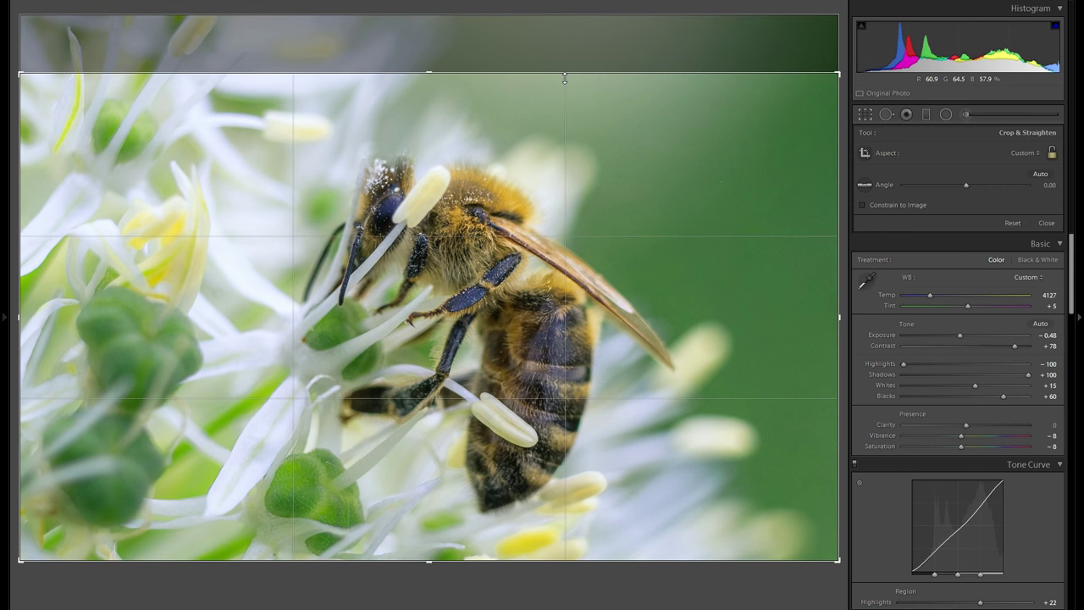
key("r")
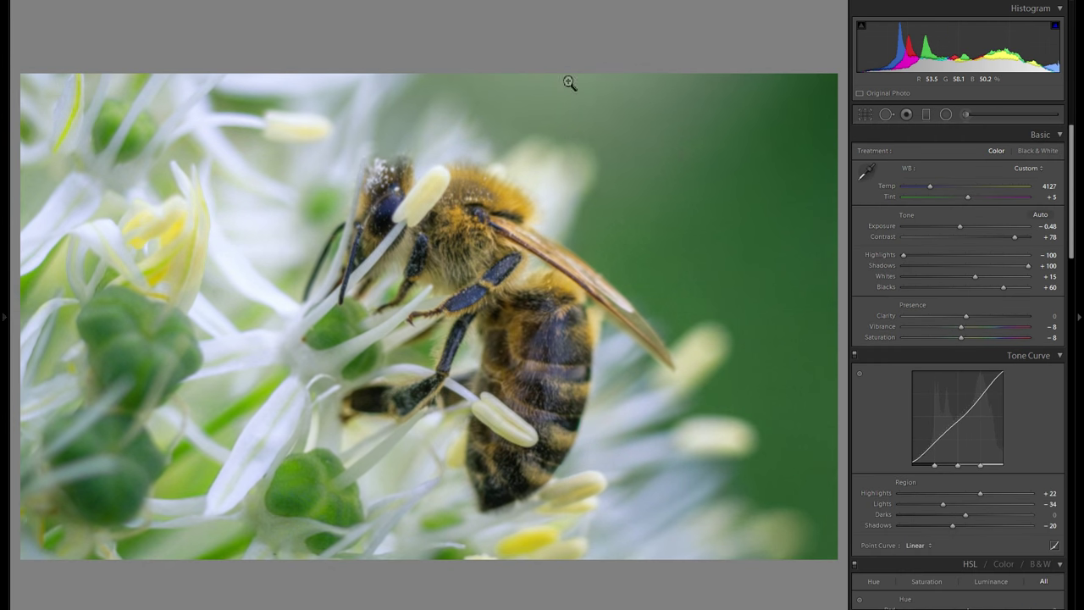
Try tighter crops from the right and left sides around the bee, and undo them back to the full-width crop
left_click(865, 114)
left_click_drag(847, 129, 800, 133)
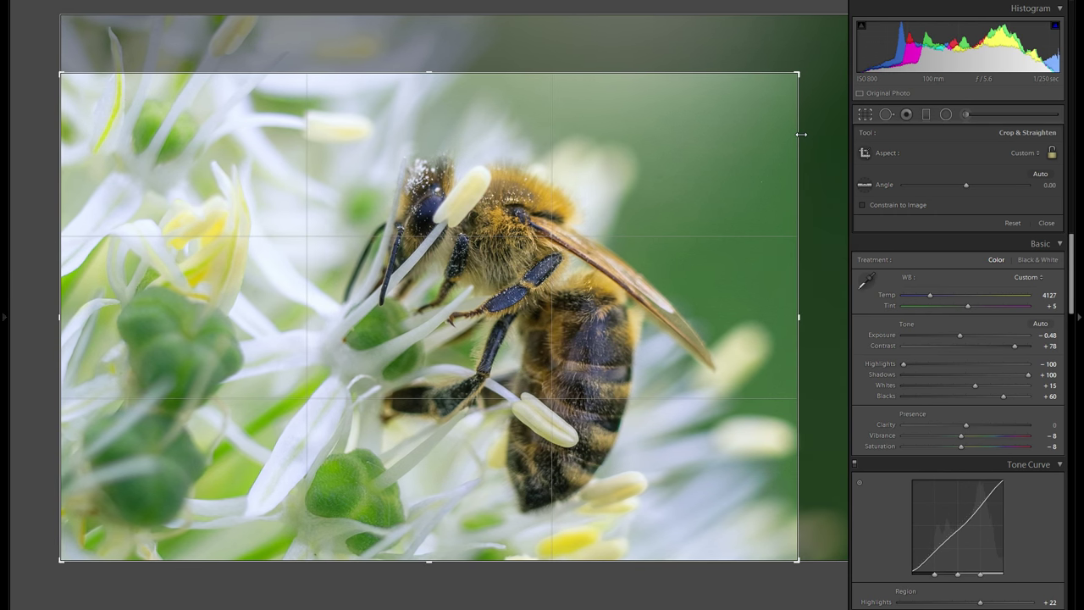
key("Return")
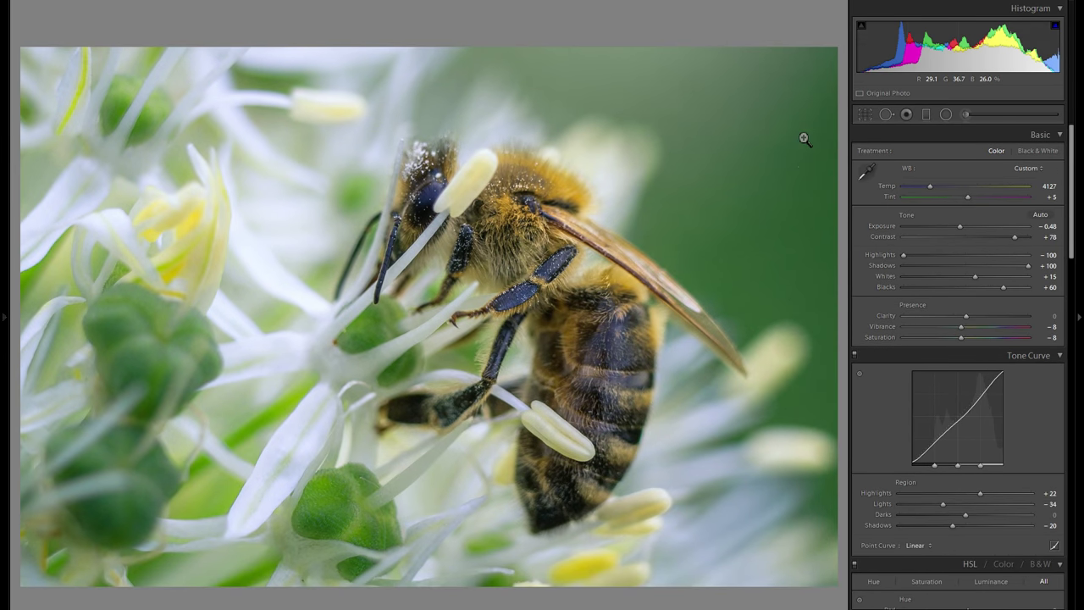
key("r")
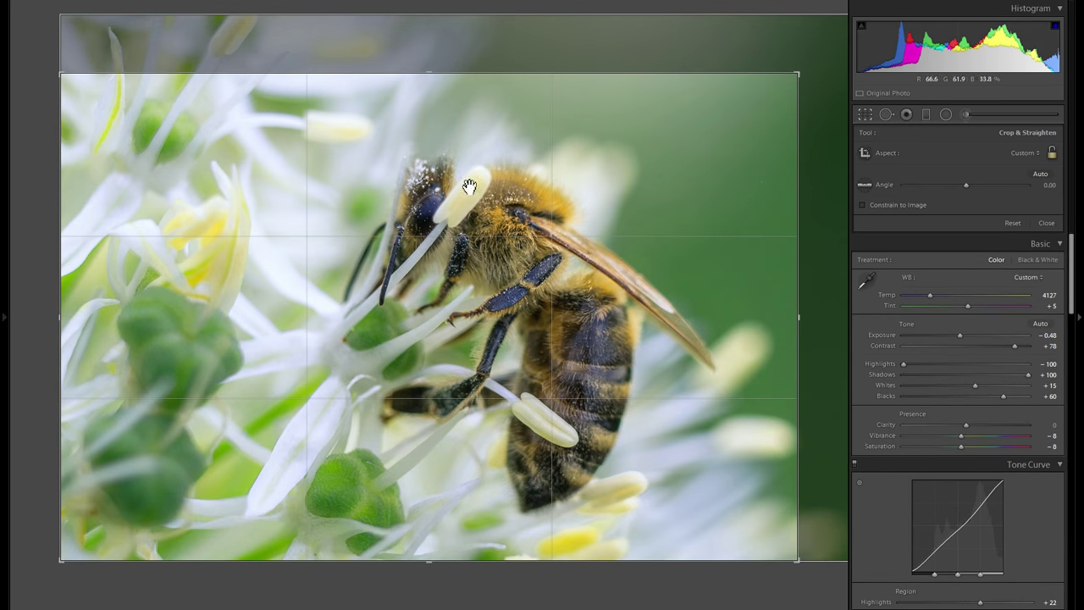
left_click_drag(63, 80, 131, 83)
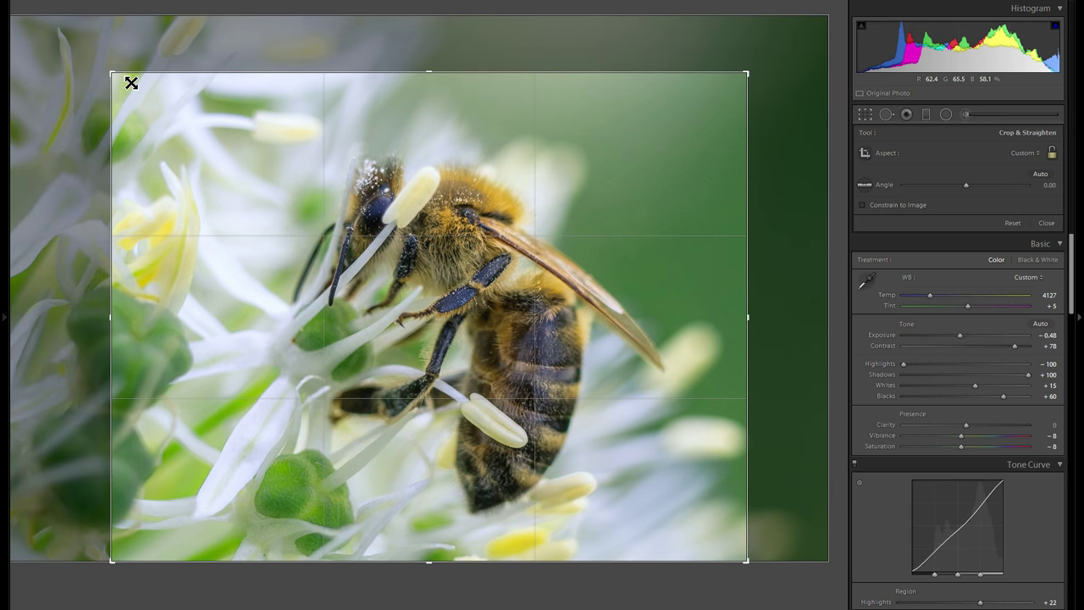
key("Return")
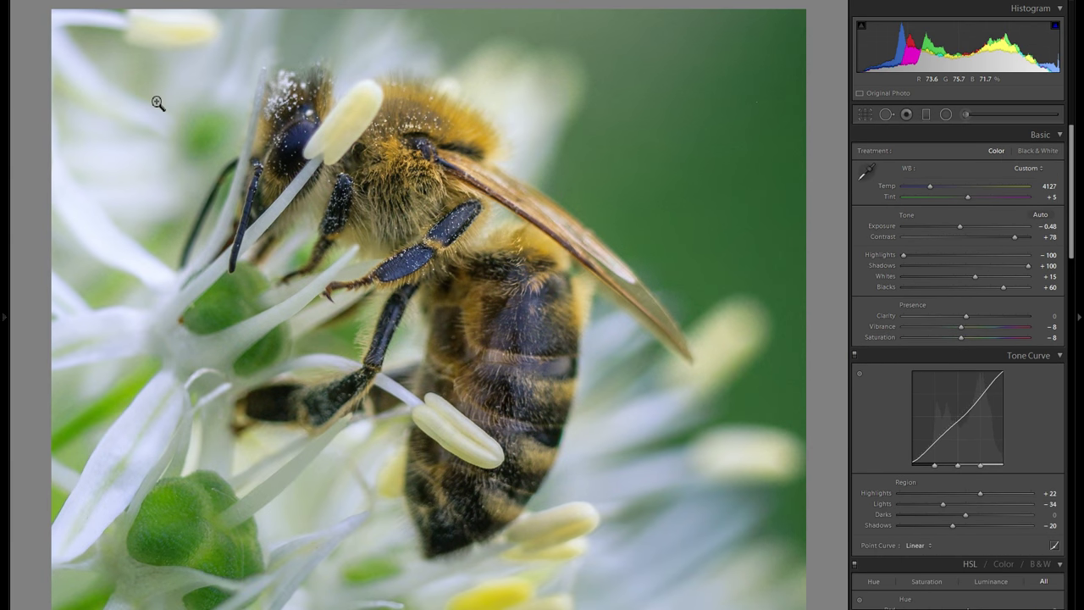
key("ctrl+z")
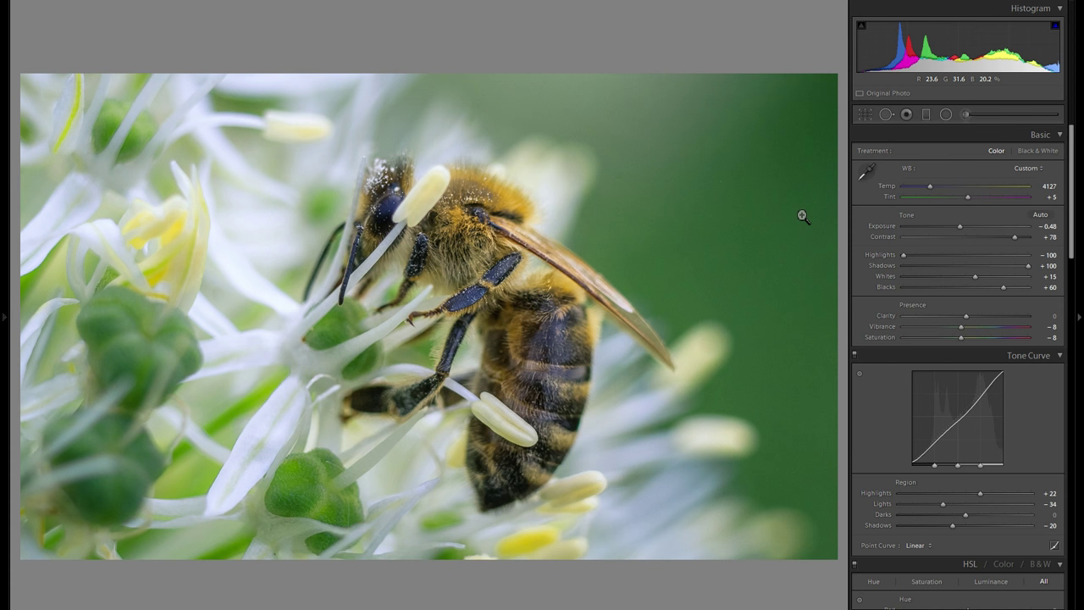
left_click(865, 114)
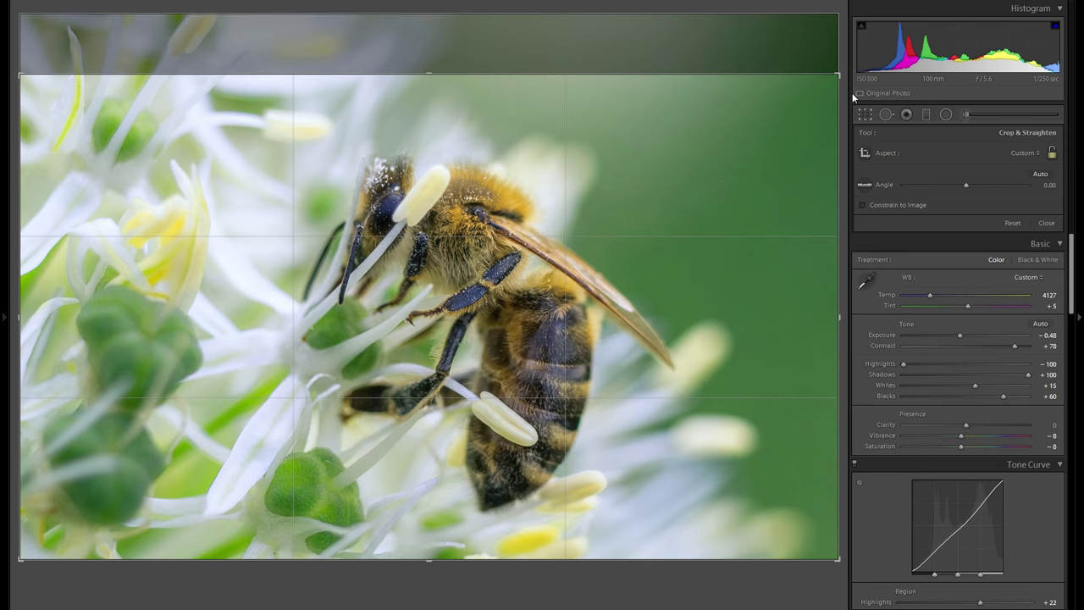
left_click(865, 114)
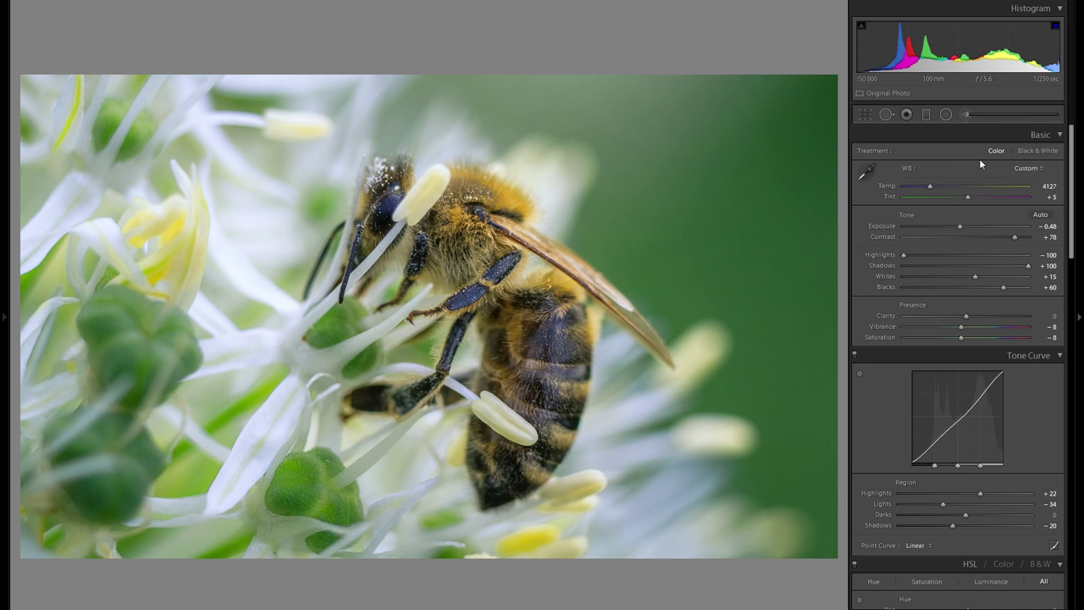
Add an adjustment brush mask with Clarity reset to 0 and set its Shadows to 80
key("k")
double_click(884, 267)
left_click(326, 79)
scroll(399, 211, "down", 3)
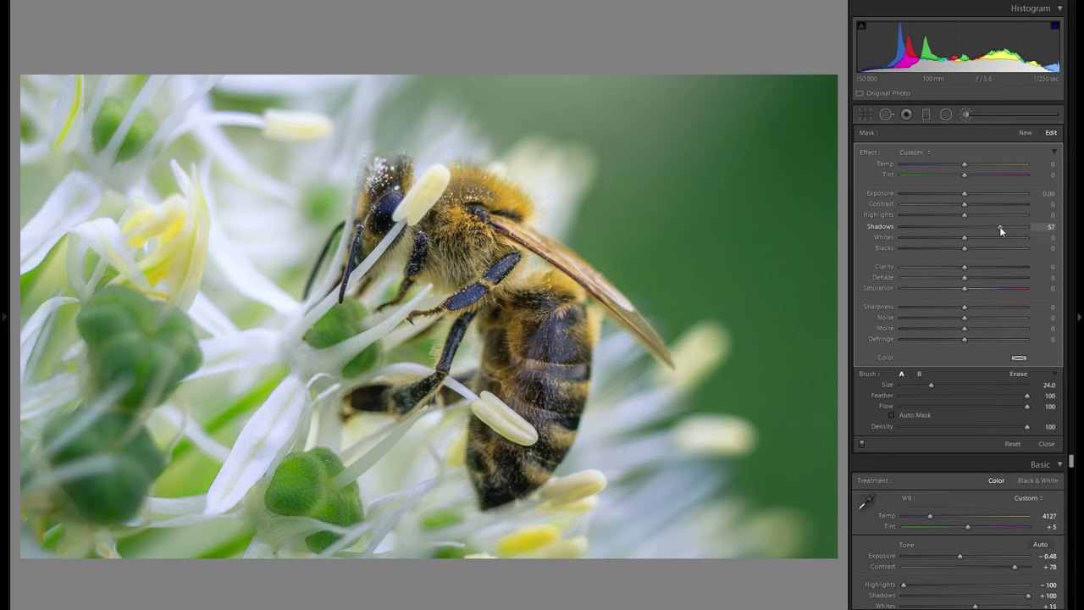
mouse_move(999, 227)
left_mouse_down()
mouse_move(1019, 229)
mouse_move(979, 232)
mouse_move(1014, 225)
left_mouse_up()
Try a Contrast change on the brush mask and reset it, and set Whites to 34, checking the effect by resetting and restoring it
mouse_move(941, 204)
left_mouse_down()
mouse_move(932, 211)
mouse_move(951, 209)
left_mouse_up()
double_click(881, 205)
left_click(1000, 238)
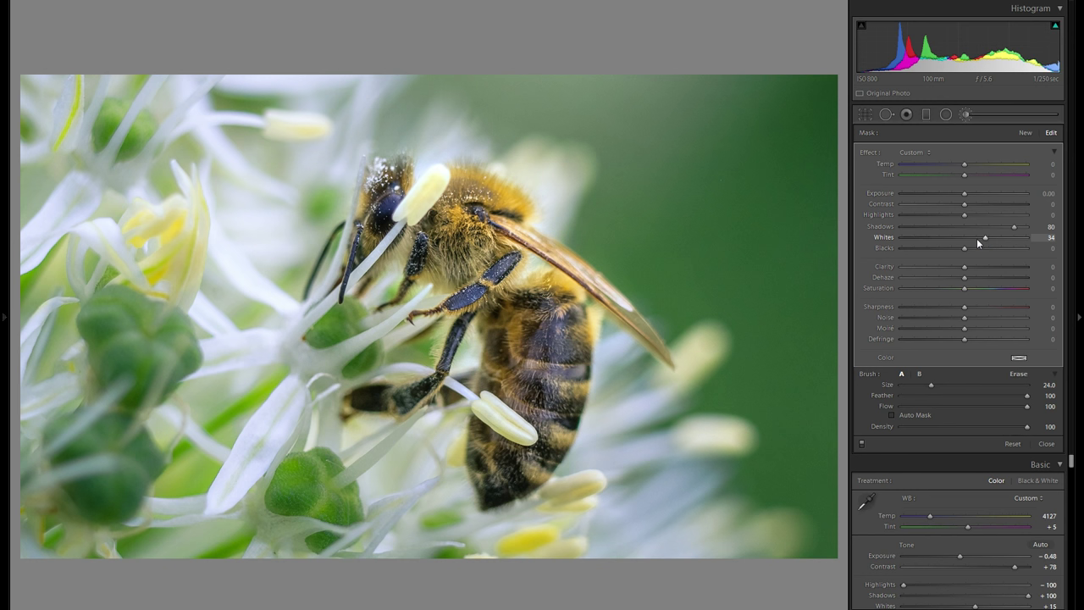
double_click(886, 237)
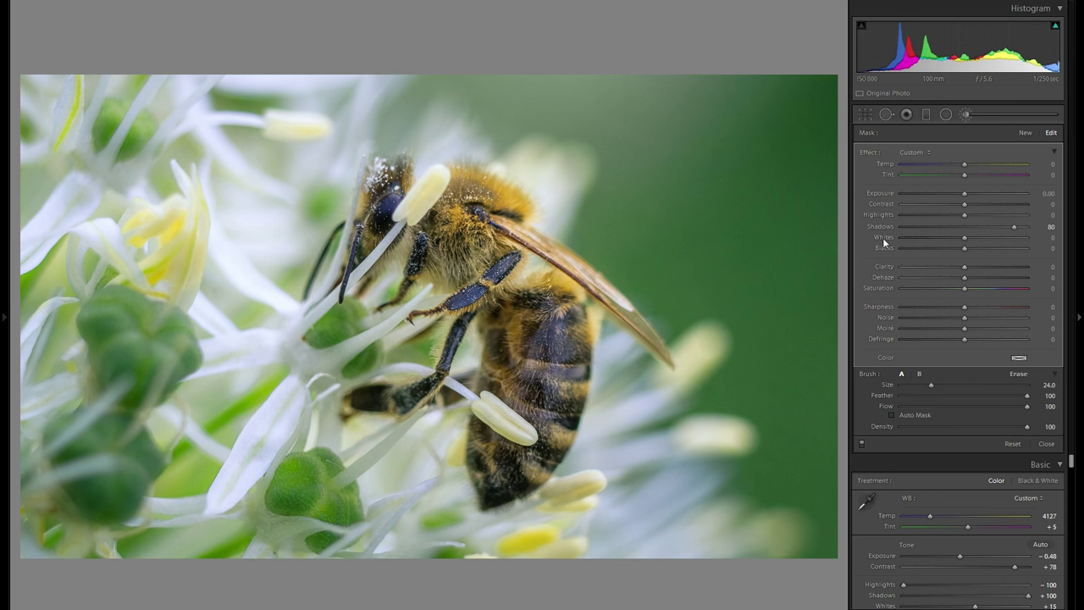
key("ctrl+z")
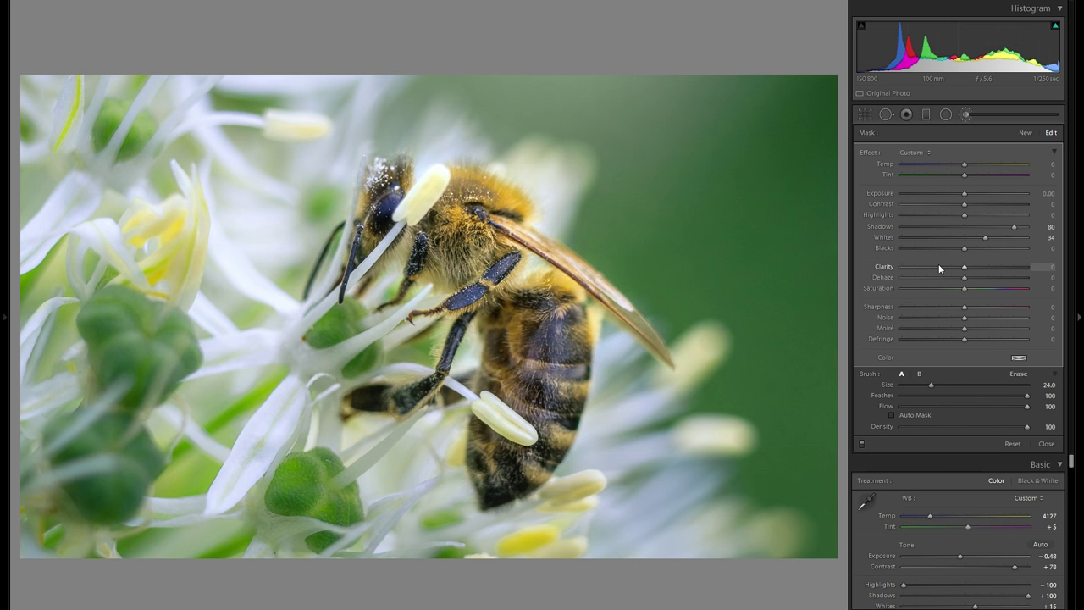
Try different Clarity amounts on the brush mask and reset Clarity to 0
left_click(938, 267)
mouse_move(959, 269)
left_mouse_down()
mouse_move(938, 269)
mouse_move(1002, 266)
mouse_move(963, 271)
left_mouse_up()
double_click(886, 268)
Set the brush mask's Blacks to 5, Contrast to 13 and Shadows to 86, and compare the result with the brush off and on
mouse_move(974, 249)
left_mouse_down()
mouse_move(945, 249)
mouse_move(985, 248)
mouse_move(969, 250)
left_mouse_up()
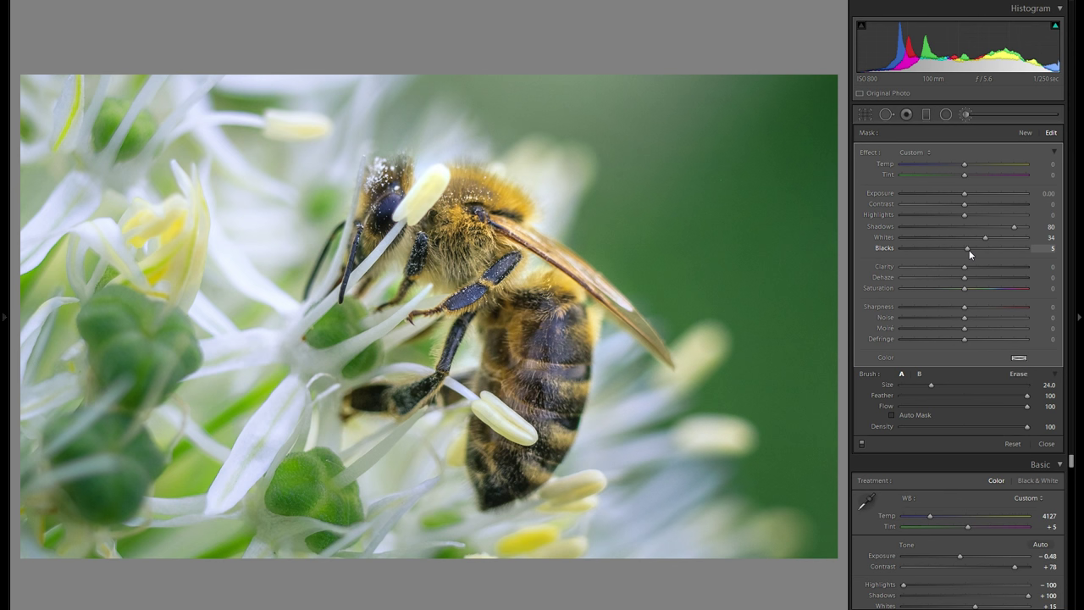
left_click_drag(965, 204, 977, 208)
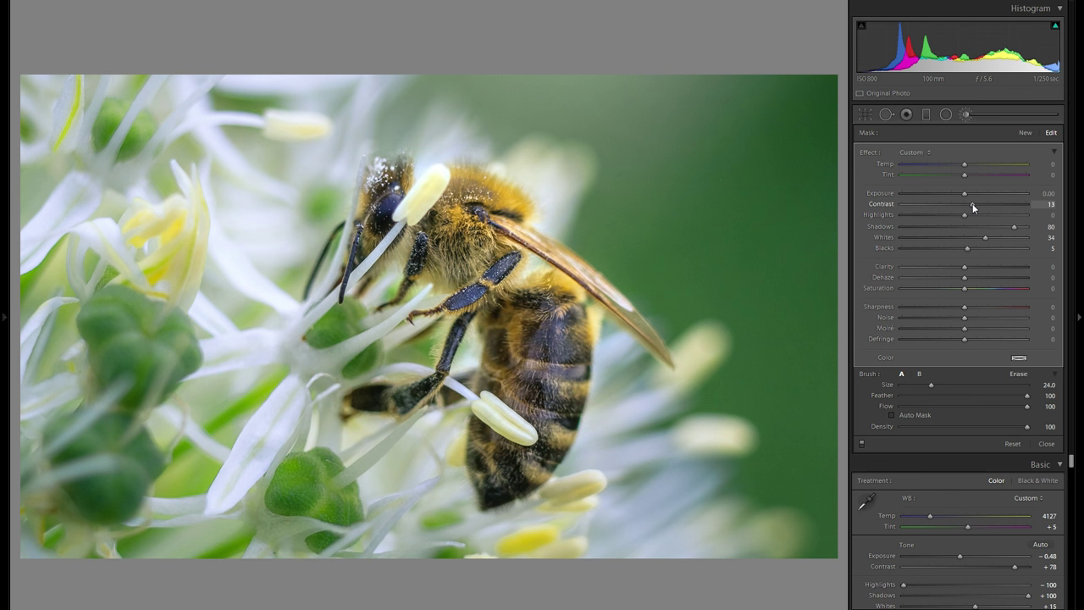
left_click_drag(1014, 227, 1019, 225)
left_click(863, 446)
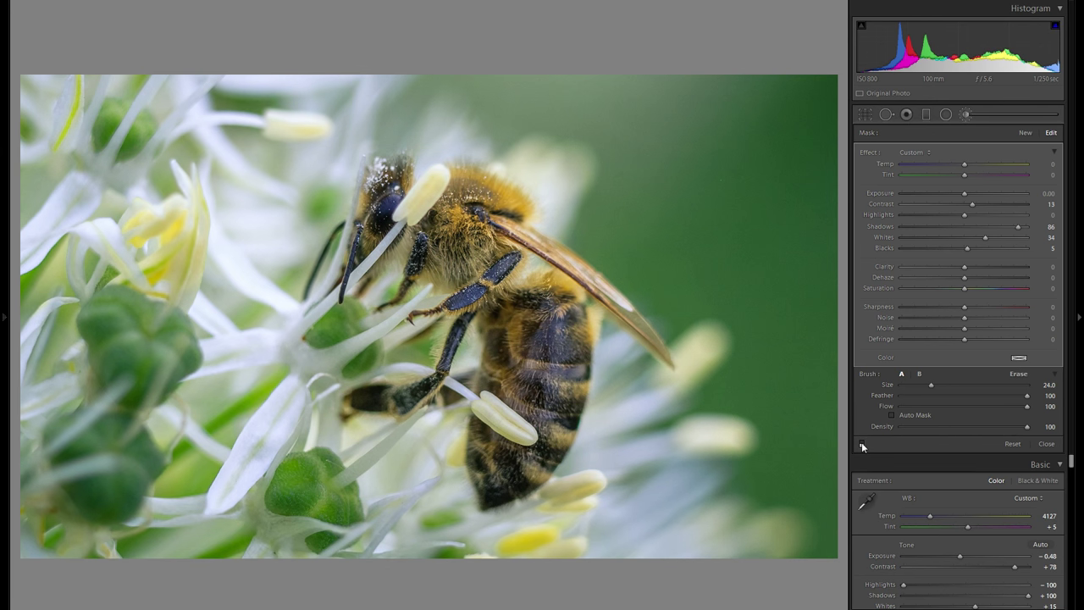
left_click(862, 446)
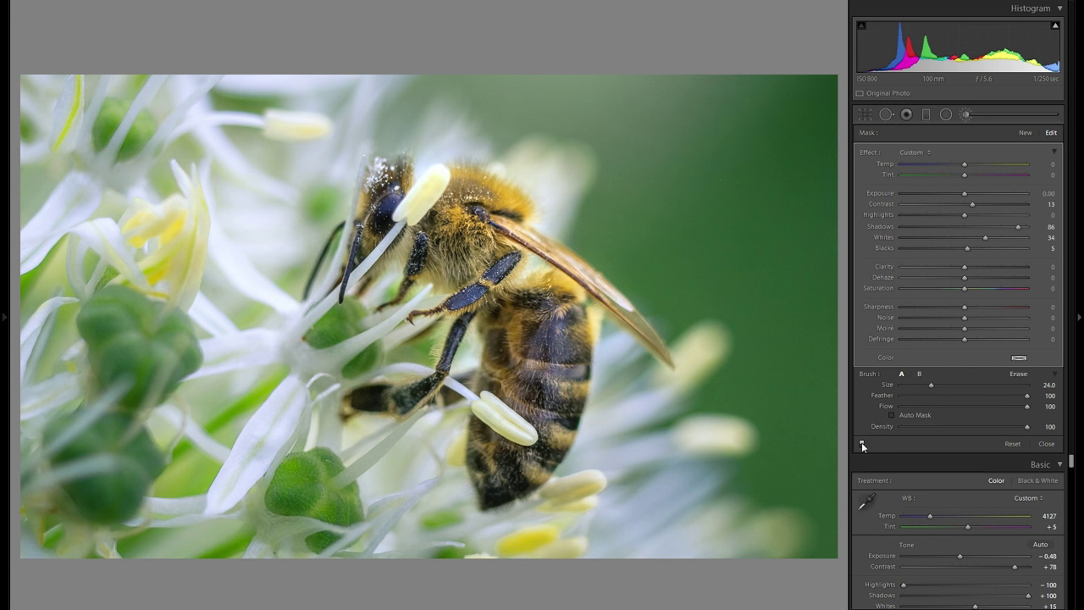
Delete the brush mask pinned near the bee's eye and undo the deletion
right_click(400, 212)
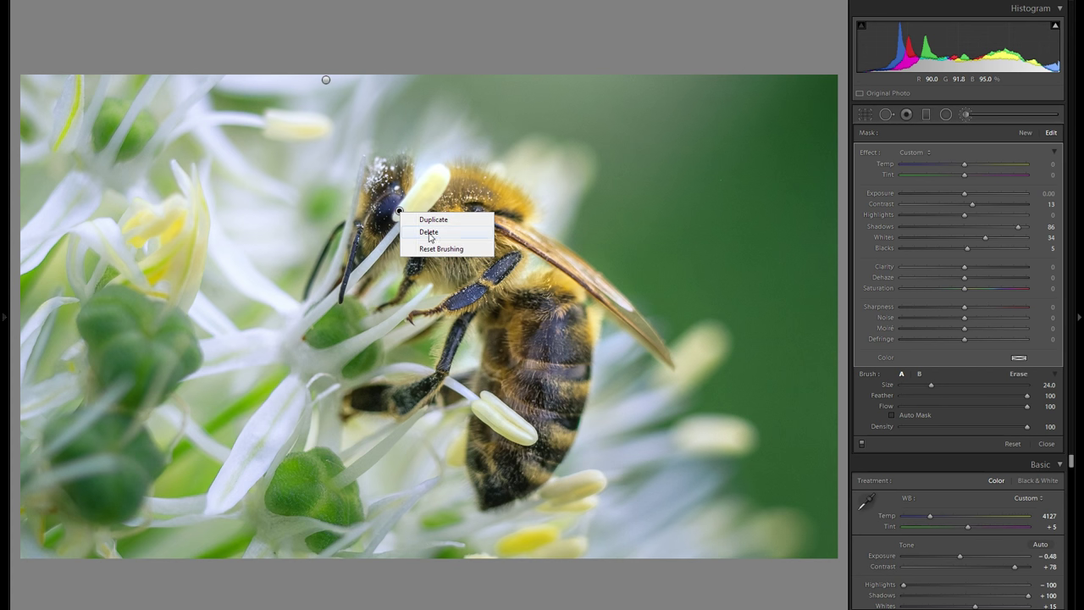
left_click(428, 232)
key("ctrl+z")
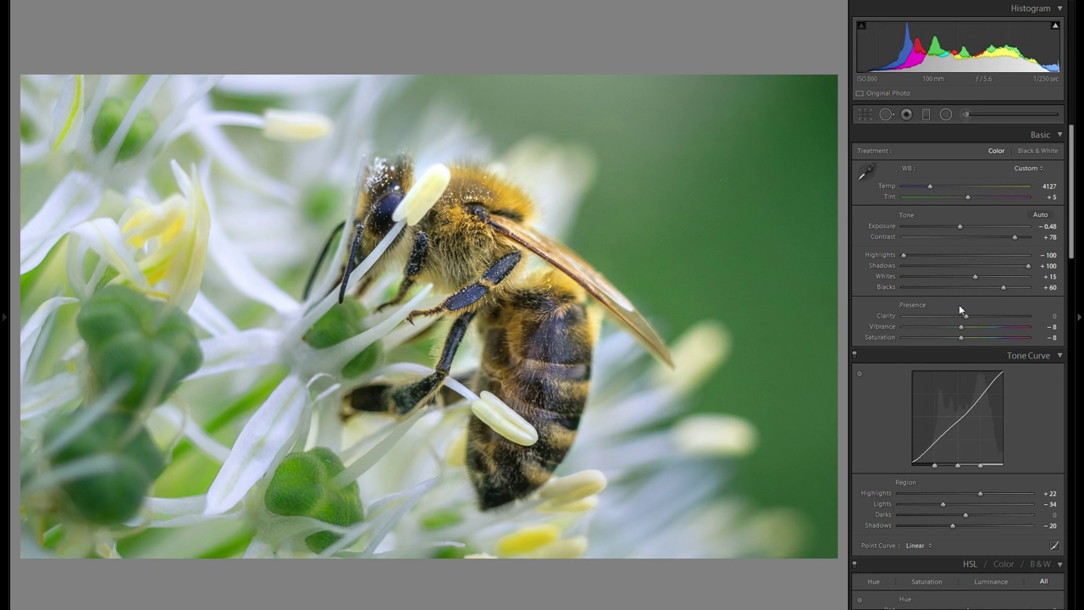
Set the photo's overall Clarity to -19 and the sharpening Amount to 76
left_click_drag(951, 315, 954, 315)
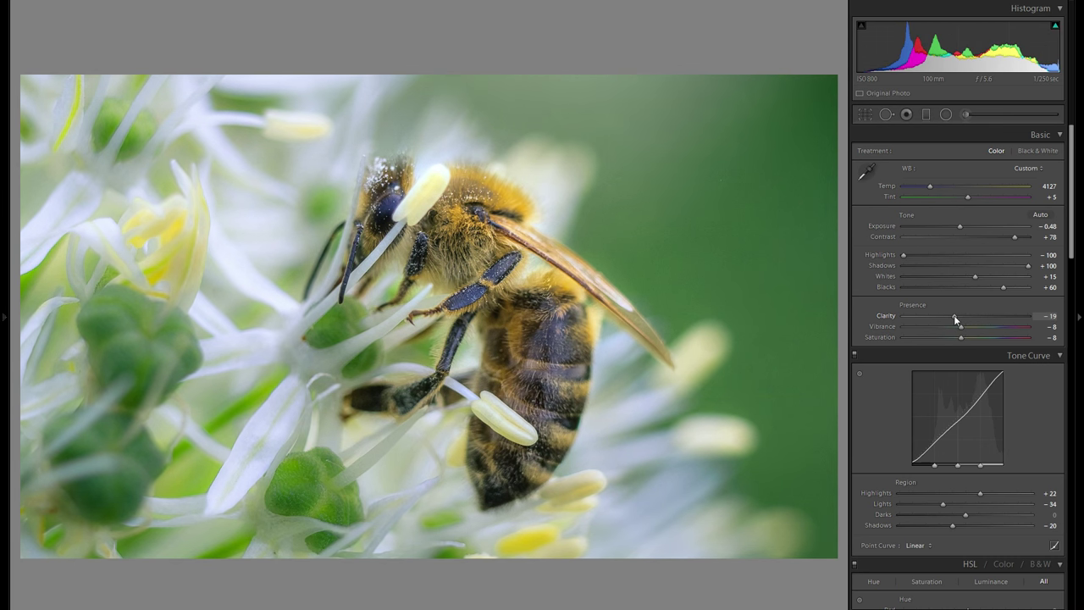
scroll(991, 269, "down", 3)
scroll(988, 266, "up", 3)
scroll(961, 305, "down", 3)
scroll(973, 288, "down", 12)
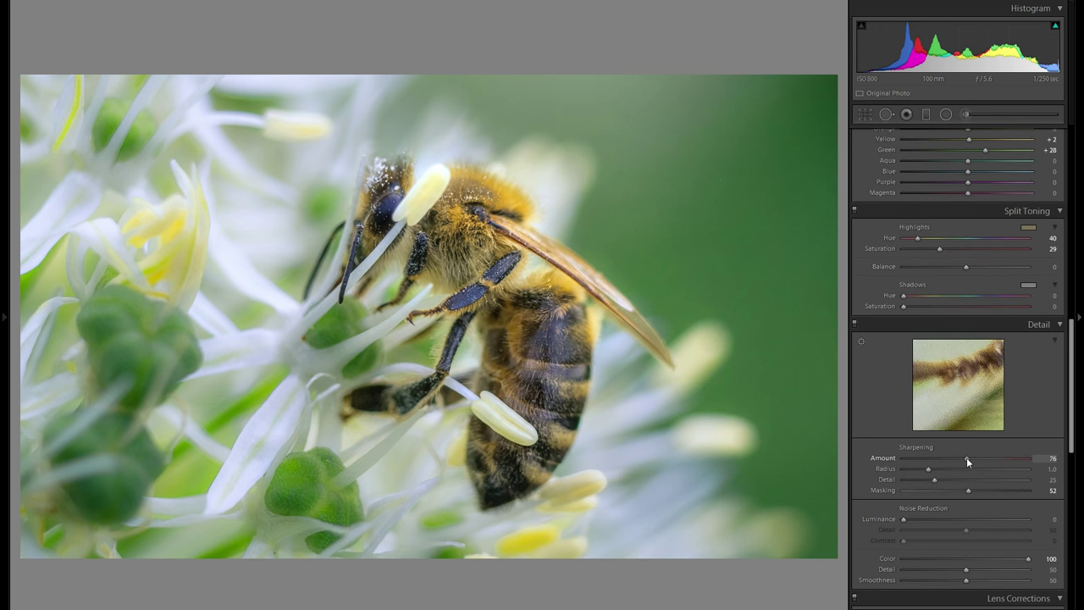
Warm the photo slightly by setting the white balance Temp to 4262
scroll(957, 432, "up", 15)
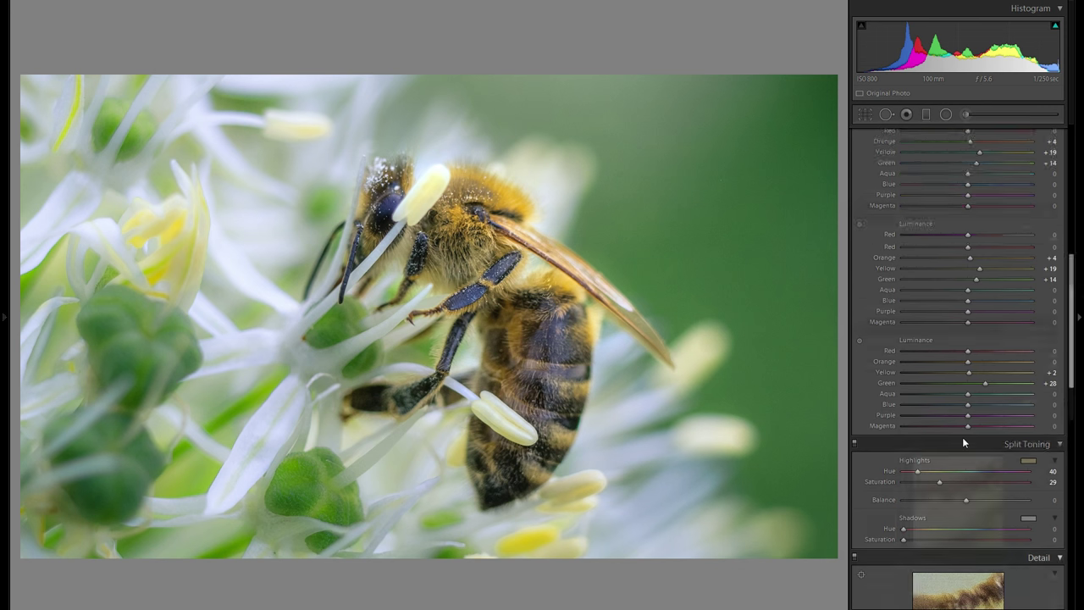
scroll(951, 317, "down", 12)
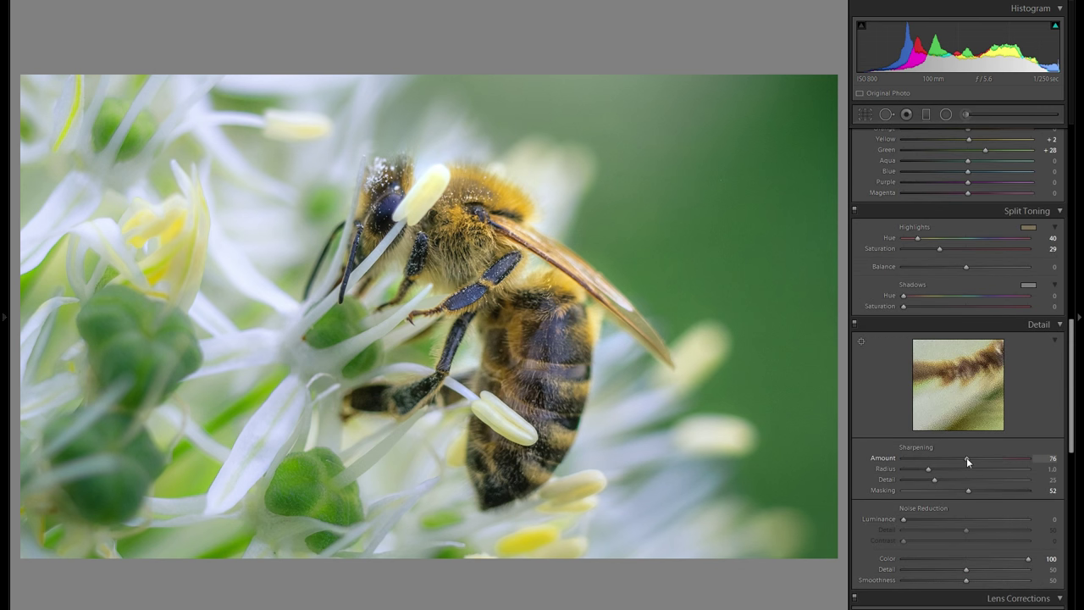
scroll(955, 432, "up", 14)
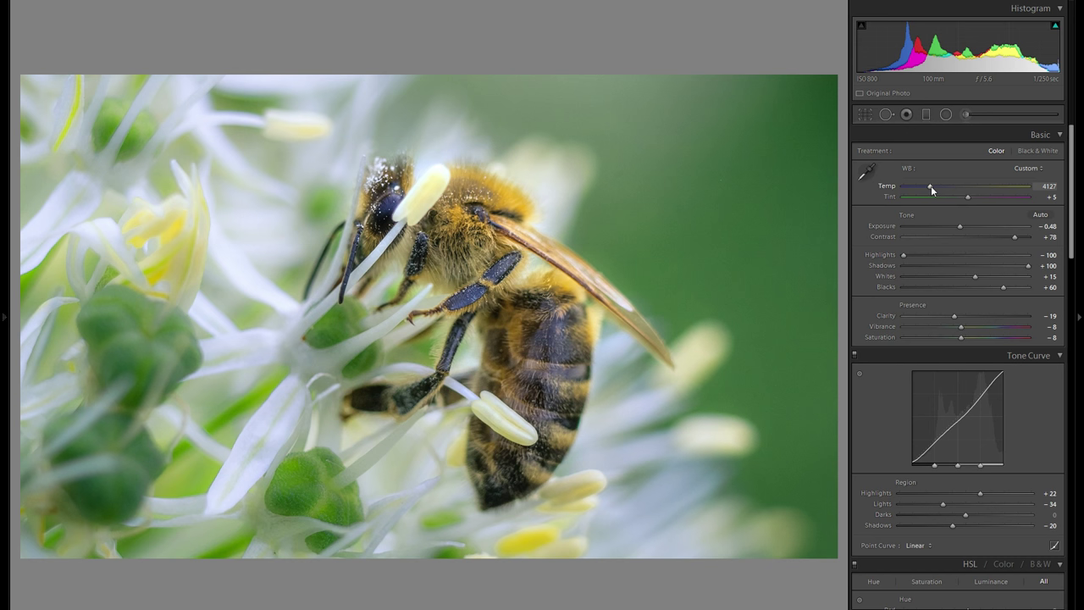
left_click_drag(931, 186, 933, 186)
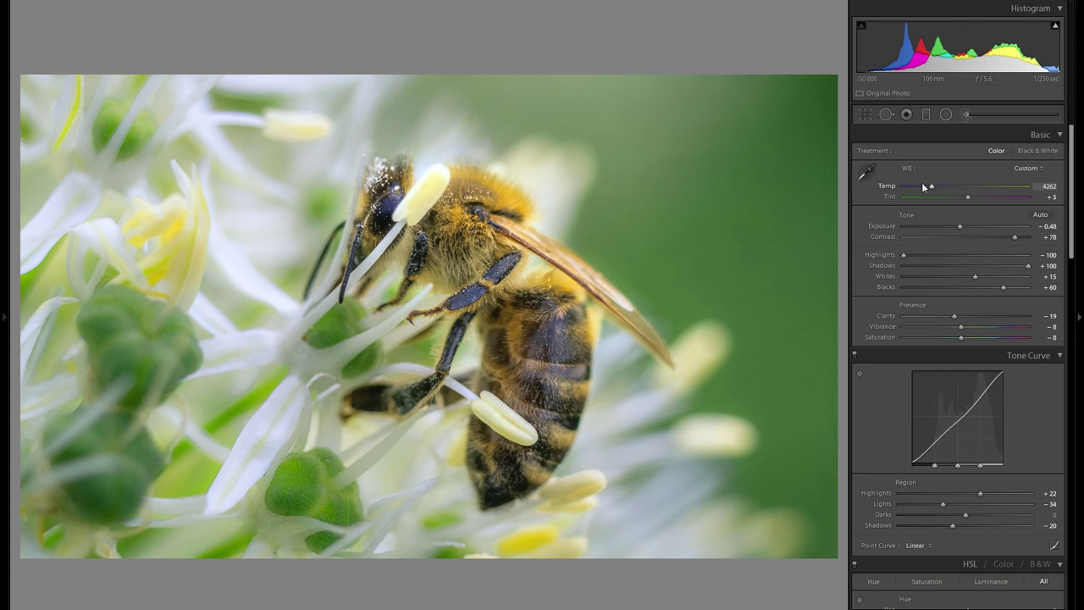
Show the edit history and compare the Export state with the latest Temperature state
left_click(4, 316)
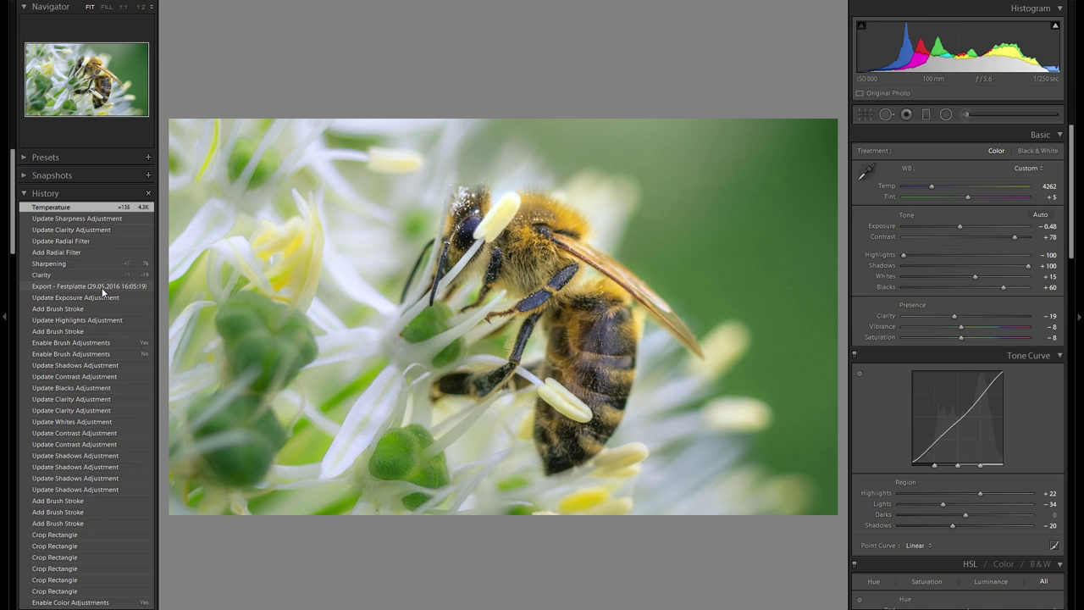
left_click(103, 288)
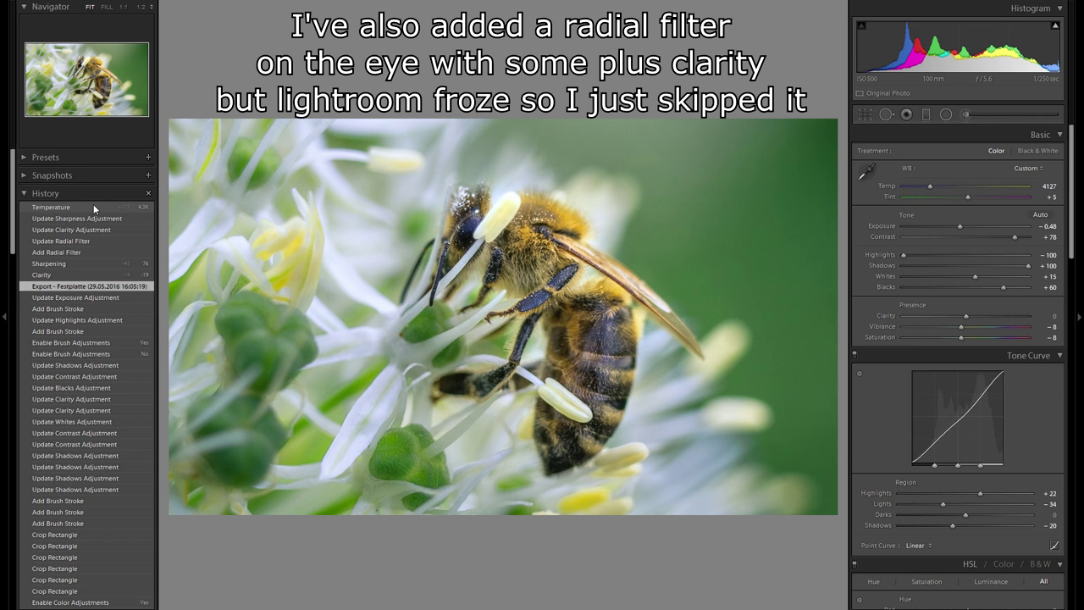
left_click(93, 206)
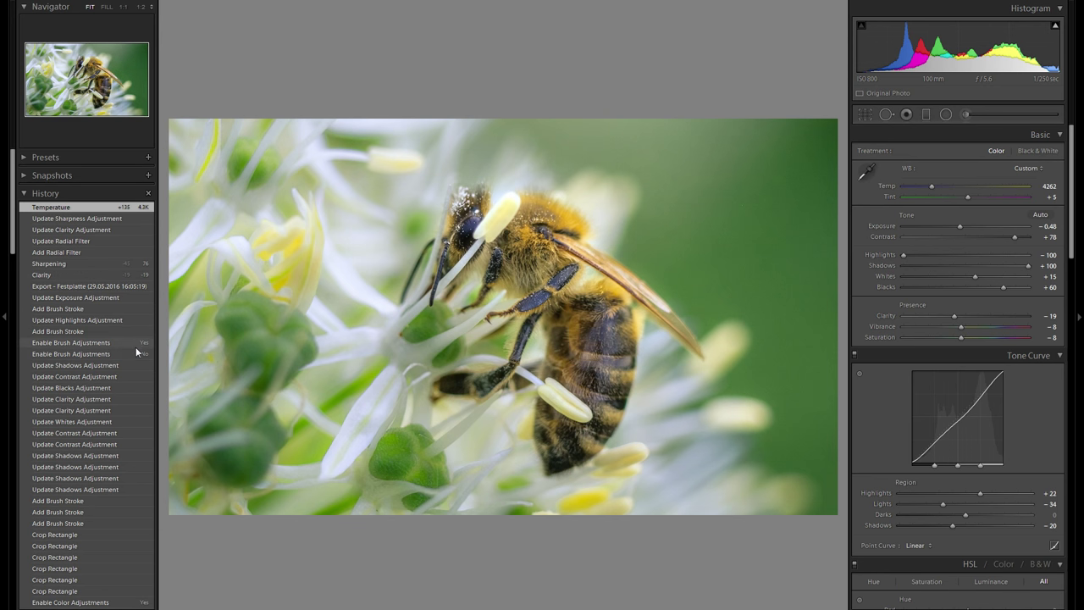
View the original Import state in the edit history and return to the latest Temperature state
scroll(111, 285, "down", 8)
scroll(111, 285, "down", 10)
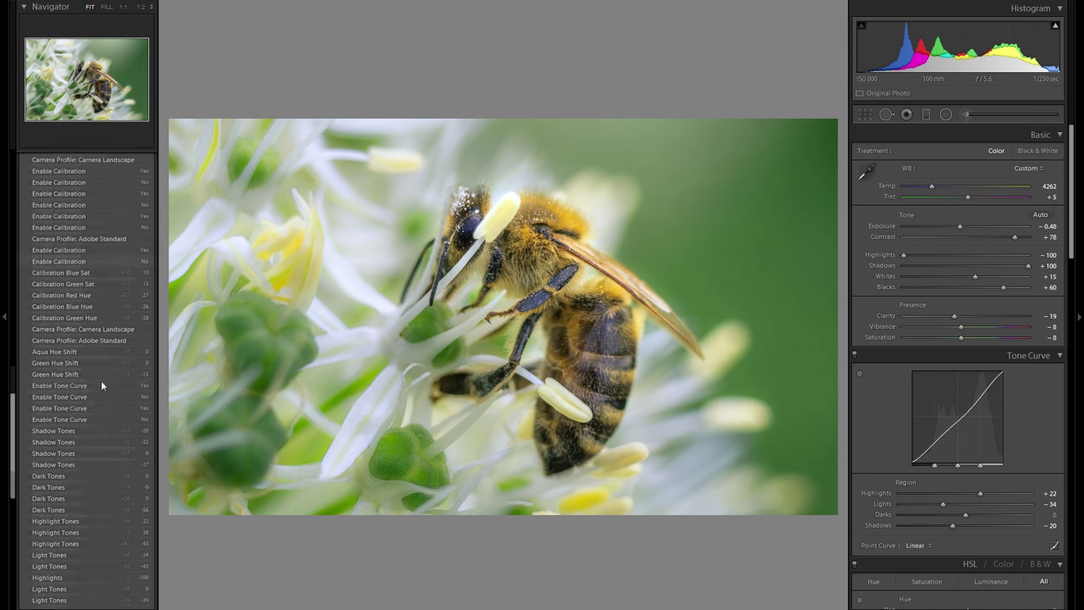
left_click(88, 582)
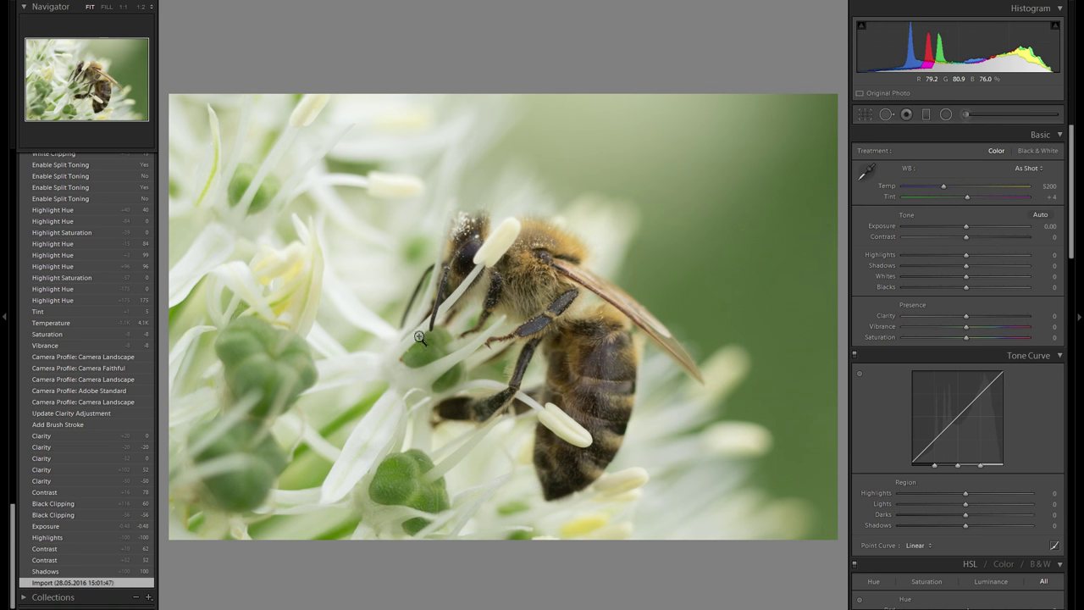
scroll(85, 339, "up", 10)
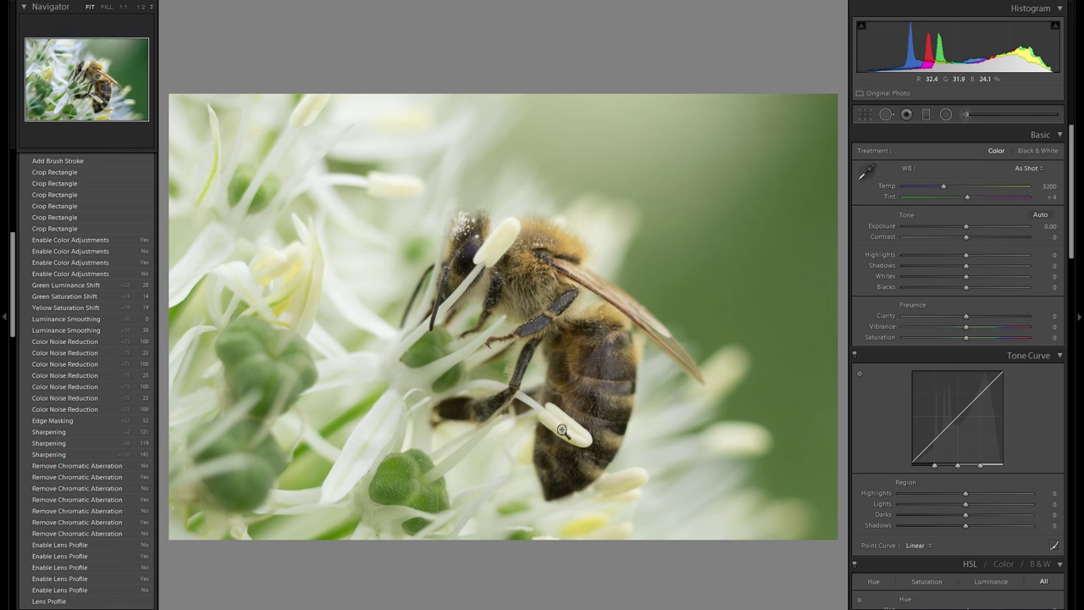
scroll(84, 322, "up", 10)
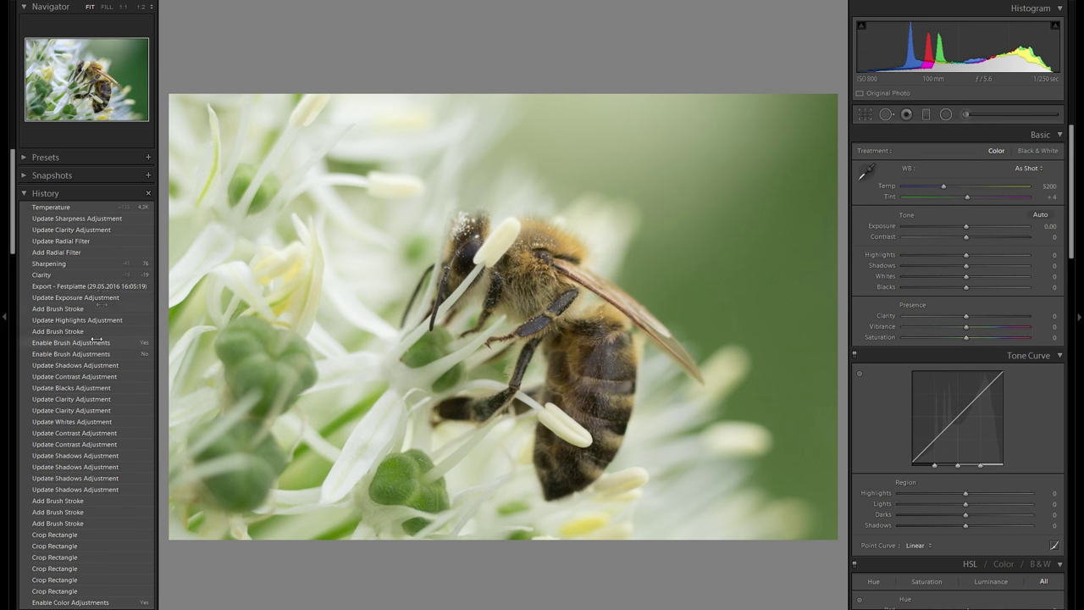
left_click(88, 206)
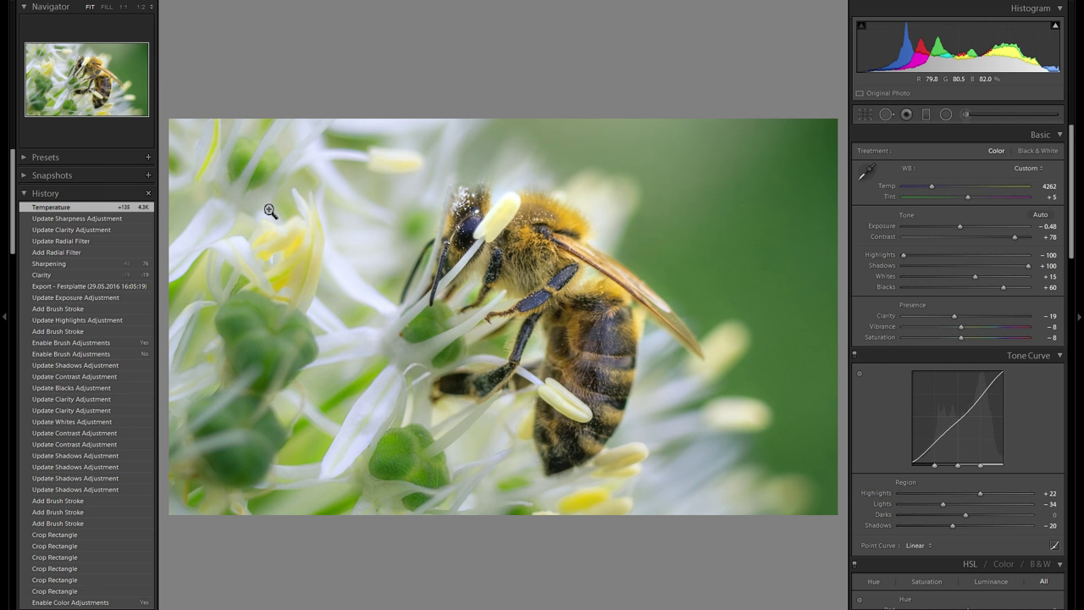
Hide the edit history and show the before and after versions of the photo side by side
left_click(8, 262)
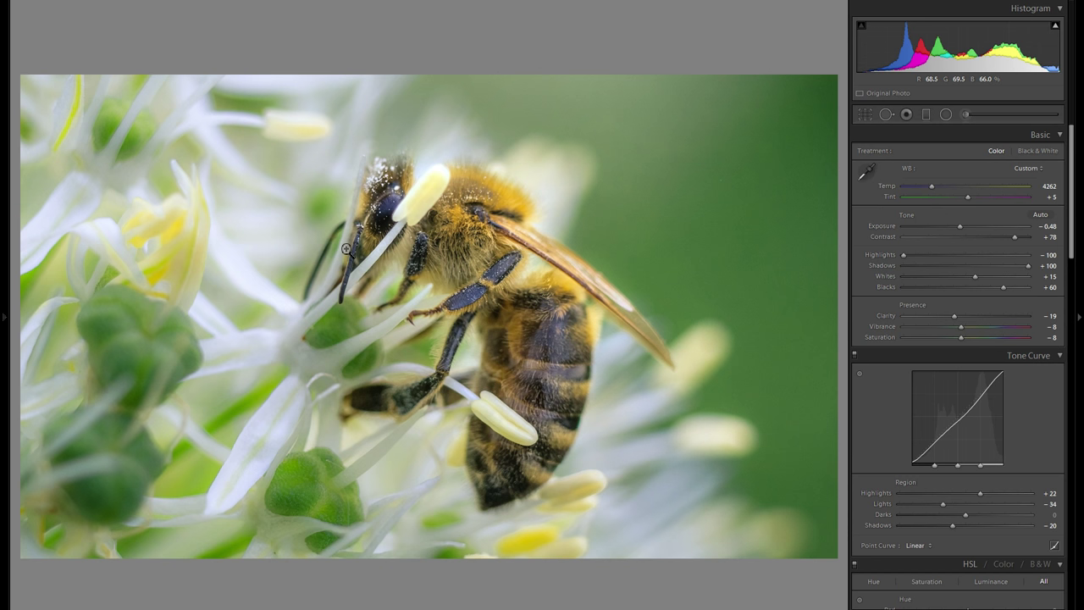
key("y")
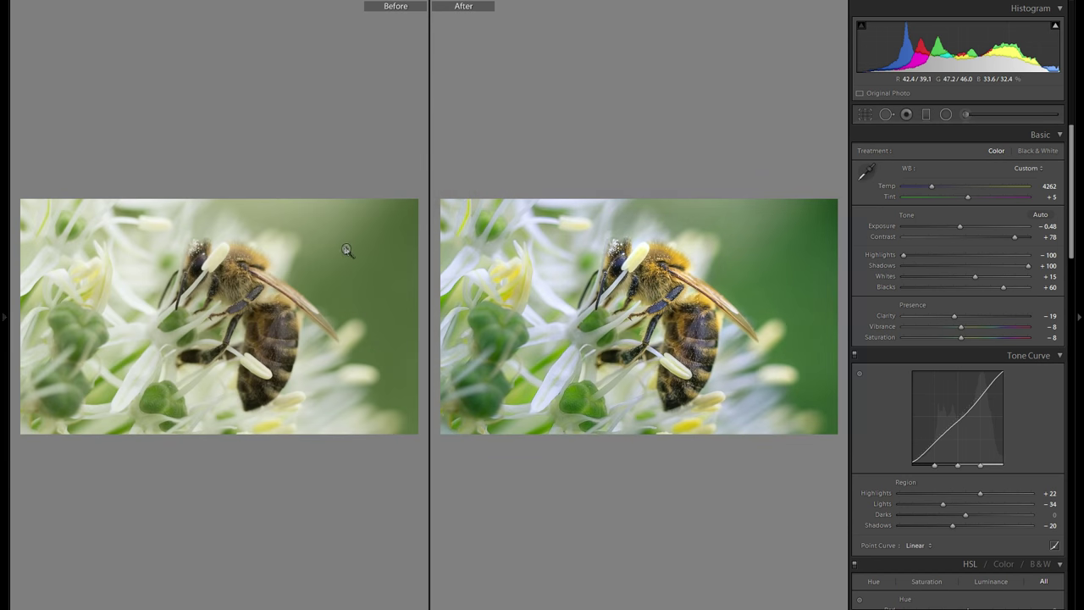